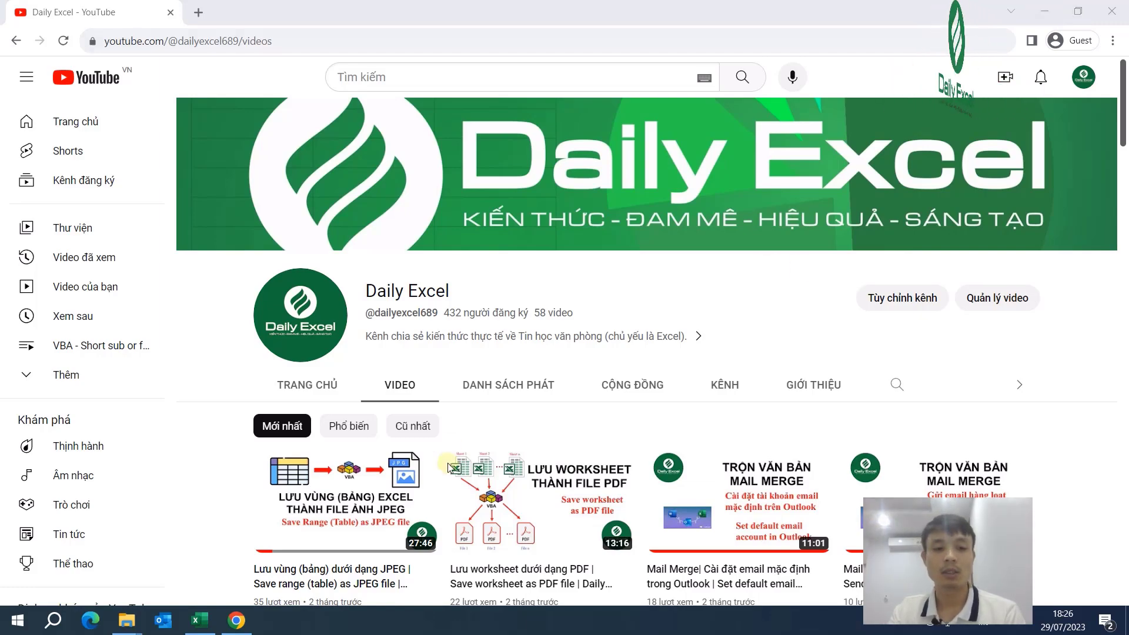
Switch from the YouTube channel window to the 'Split Data Example 2' Excel workbook
click(200, 619)
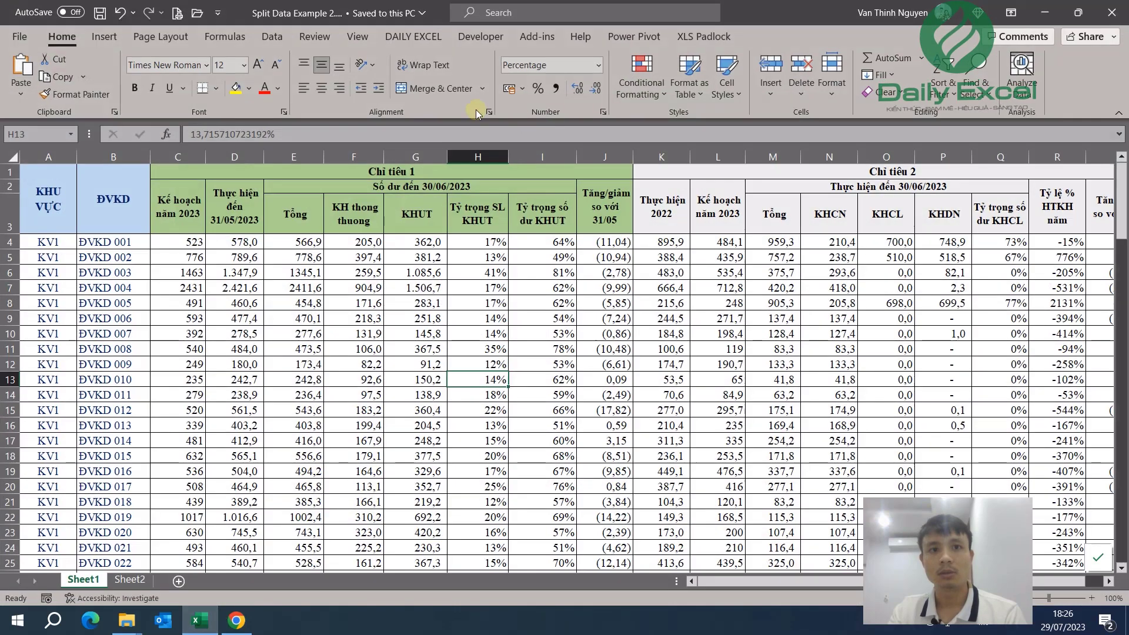
Open the Daily Excel Split Data dialog, review its options, then exit it
click(412, 38)
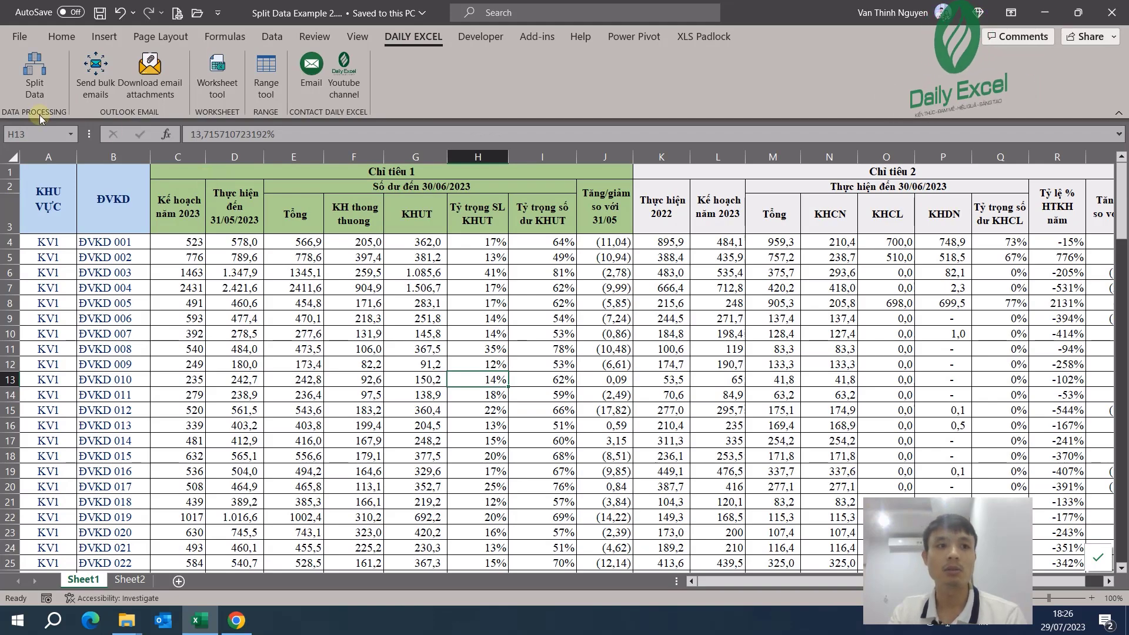
click(34, 89)
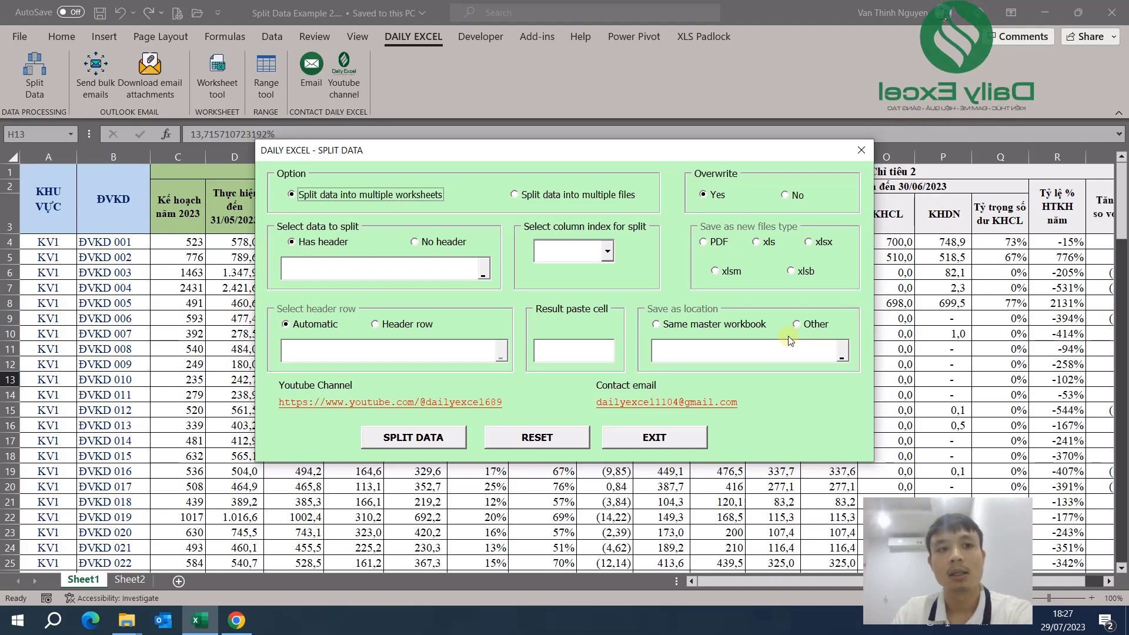
click(662, 440)
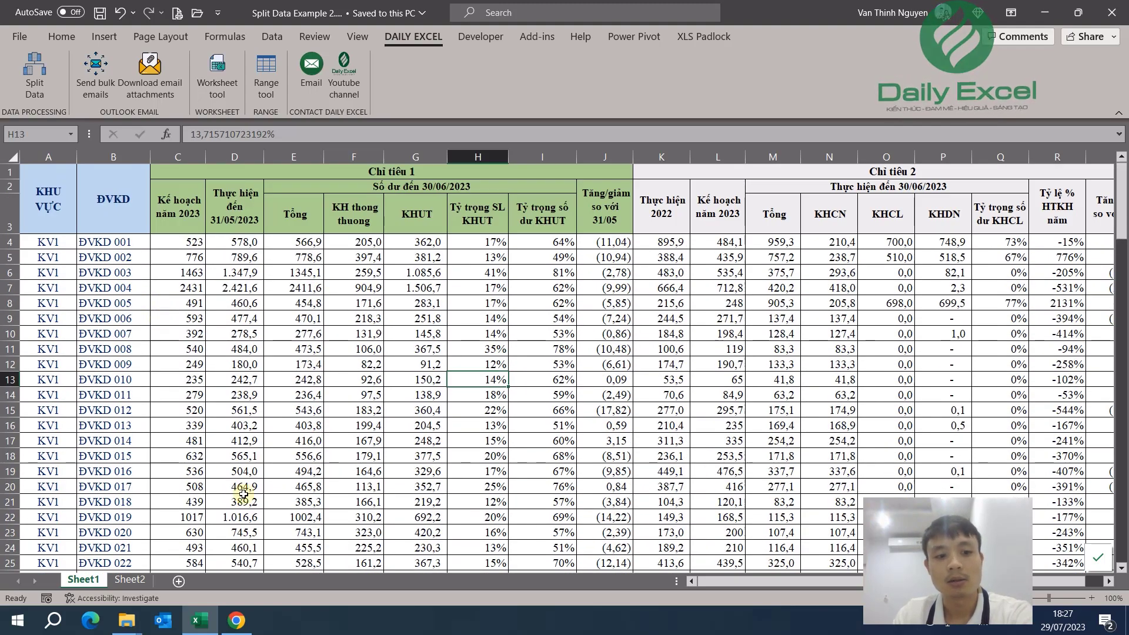
click(224, 567)
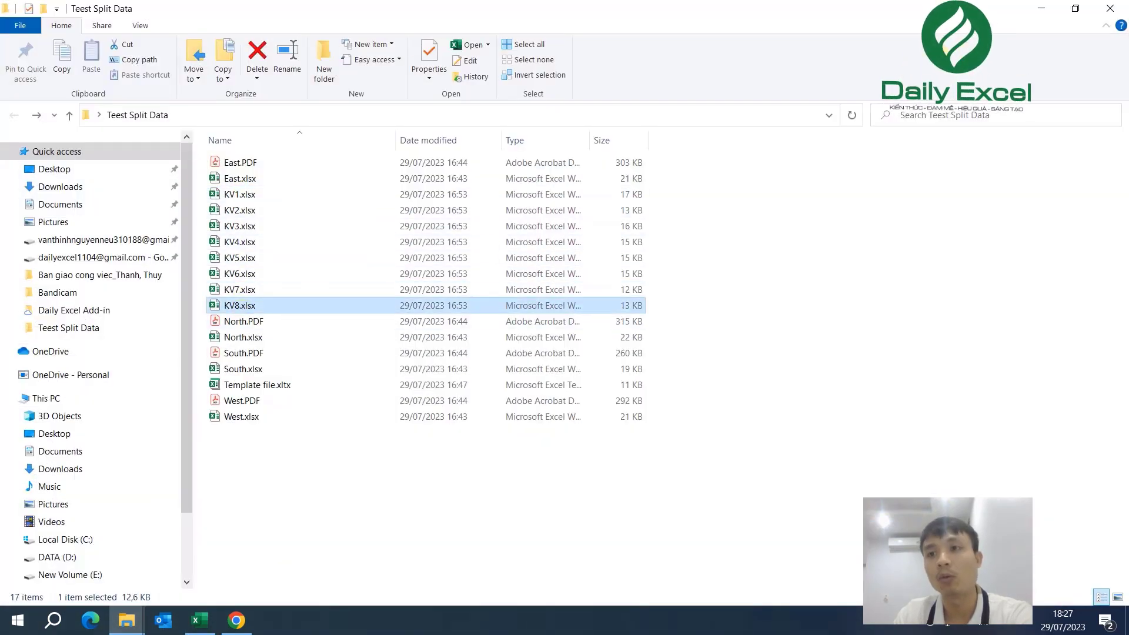
click(1041, 9)
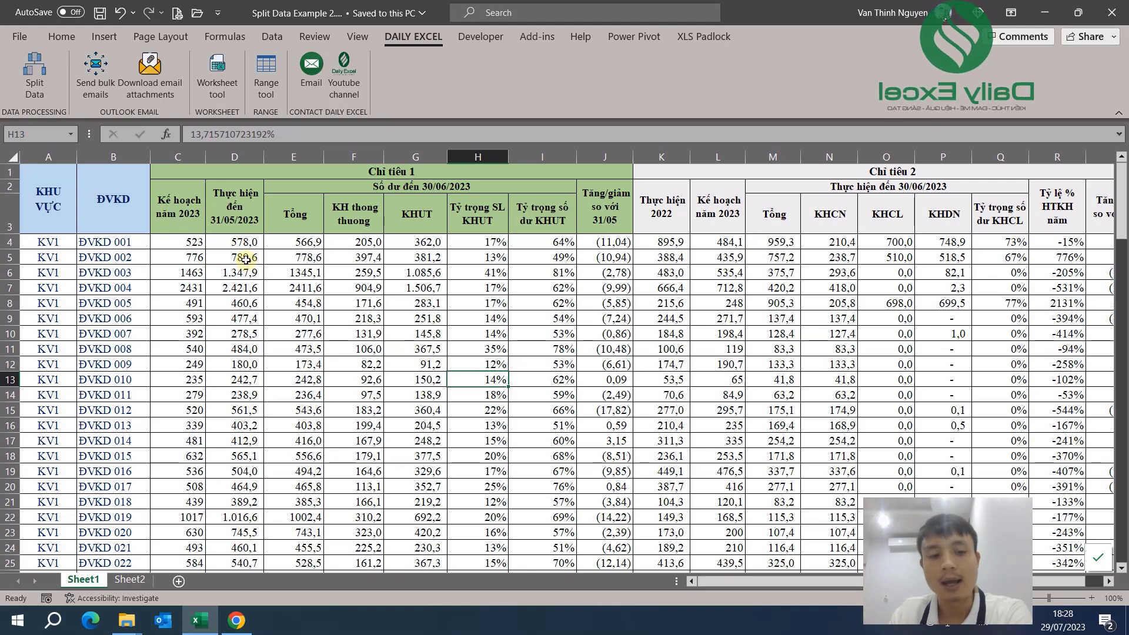
click(237, 621)
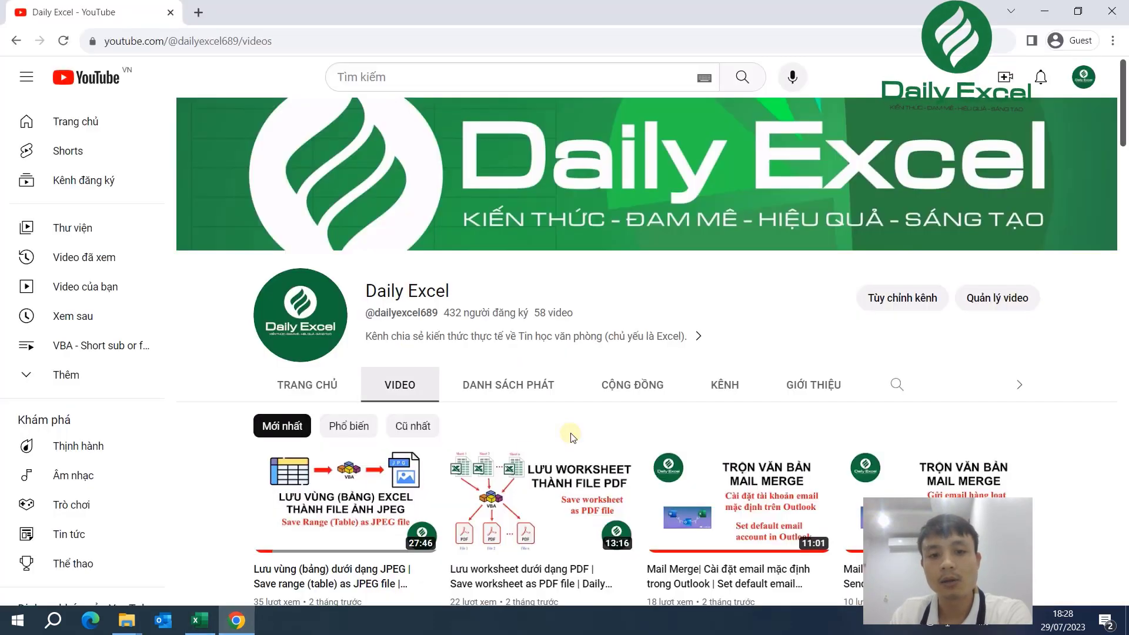
scroll(572, 437, down, 2)
scroll(589, 433, up, 1)
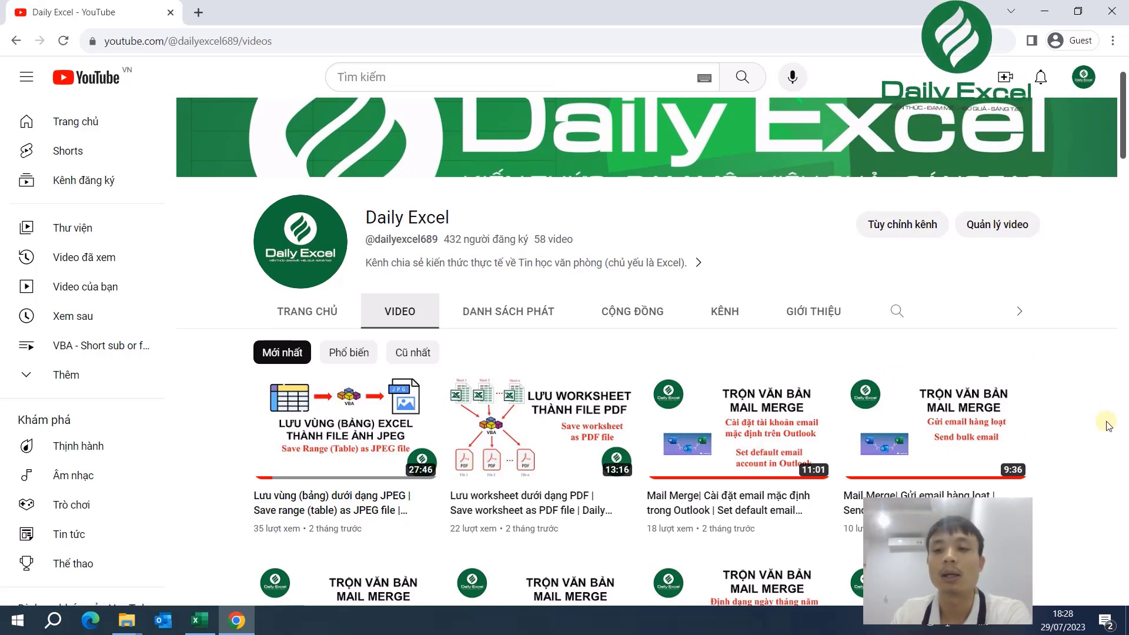
scroll(1093, 425, down, 2)
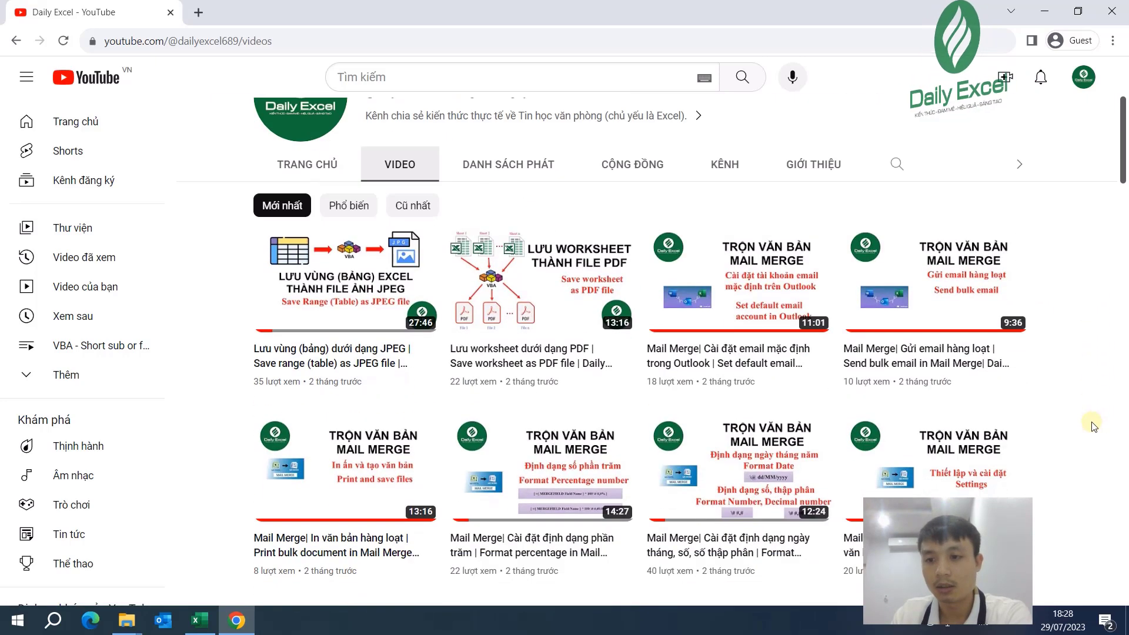
scroll(1093, 425, up, 2)
scroll(1093, 425, down, 1)
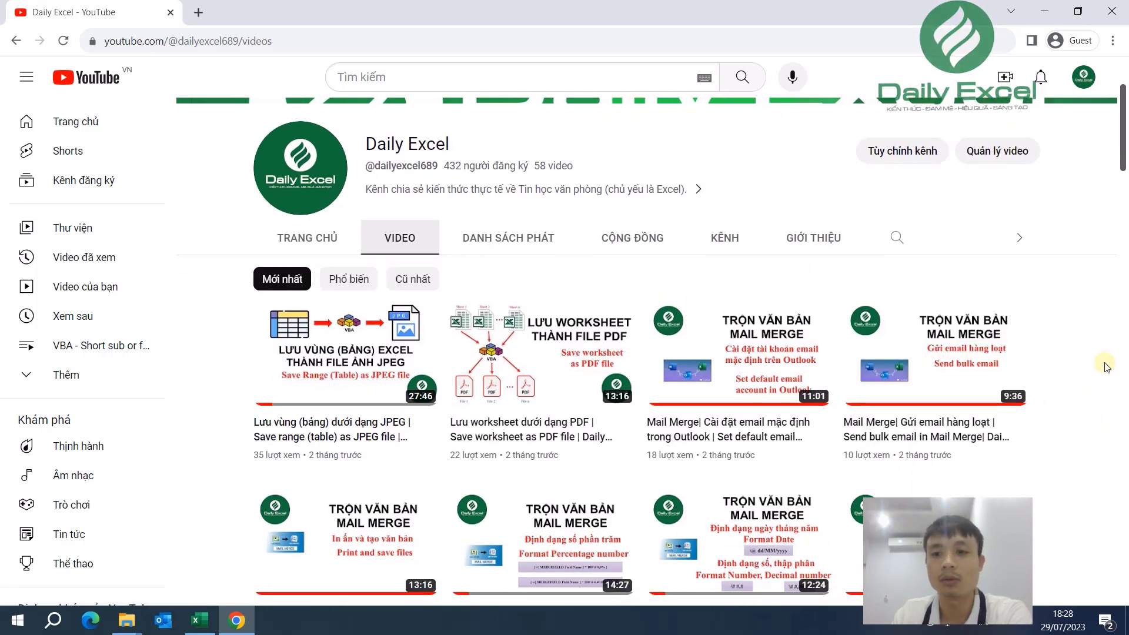
scroll(1106, 366, up, 2)
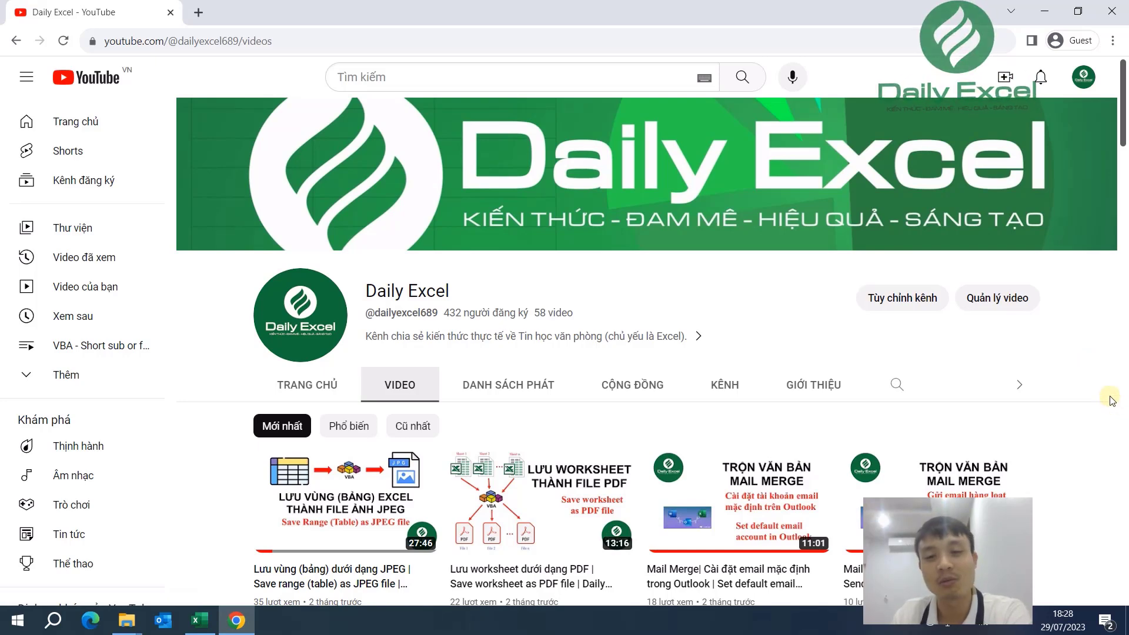
click(200, 621)
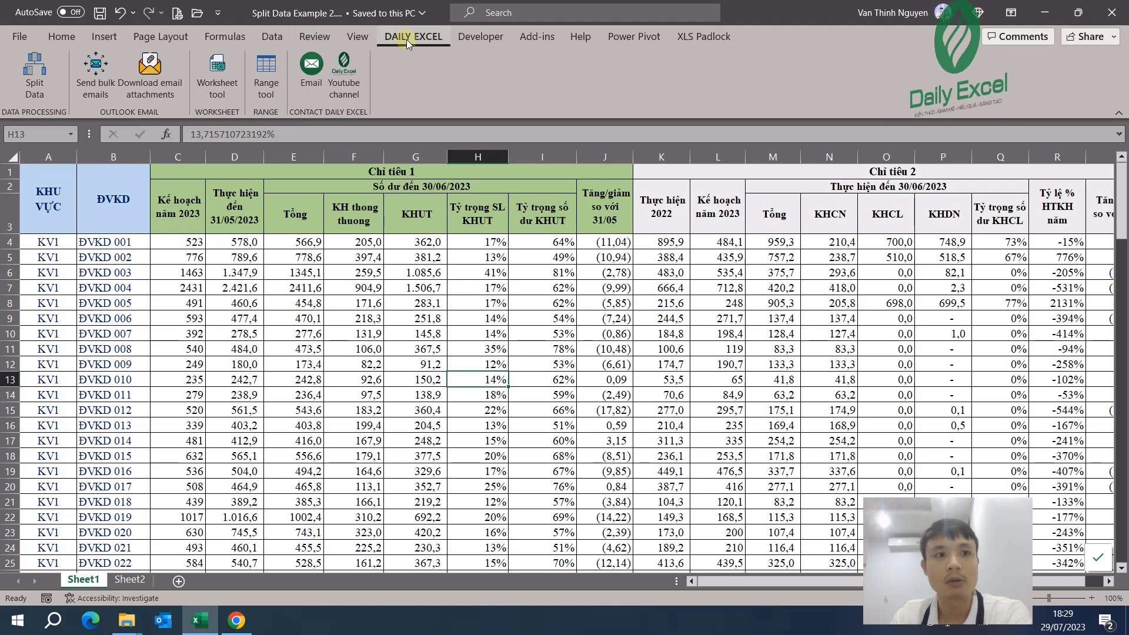
Open the Daily Excel Send Bulk Emails dialog over the KV1 sheet
click(104, 75)
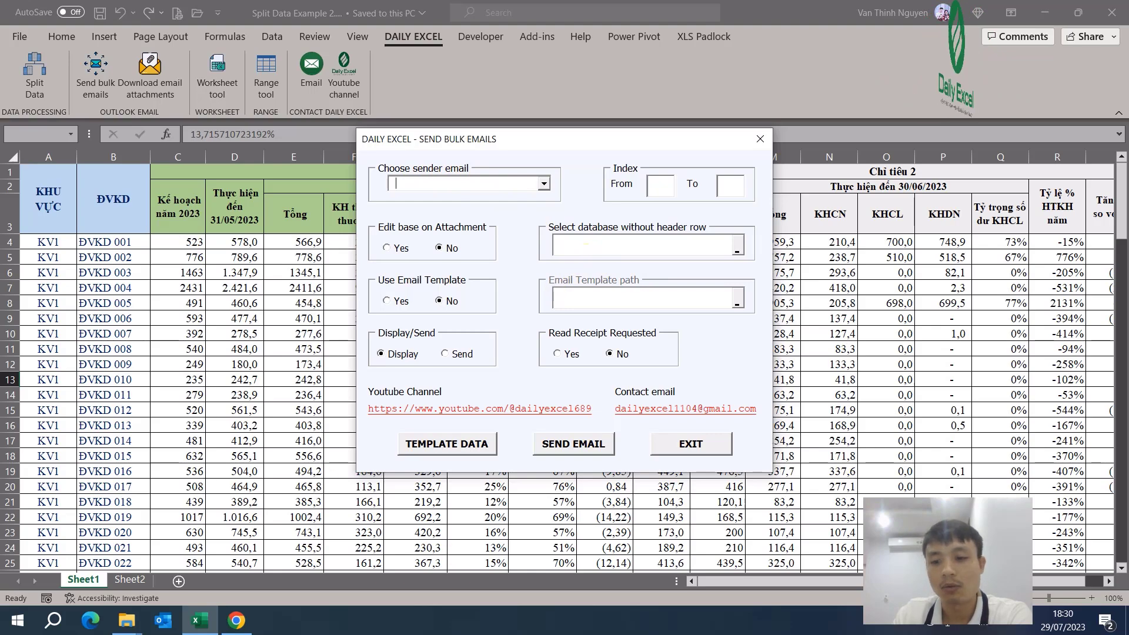
Check the four email accounts and folders configured in Outlook, then return to Excel
click(919, 629)
click(163, 621)
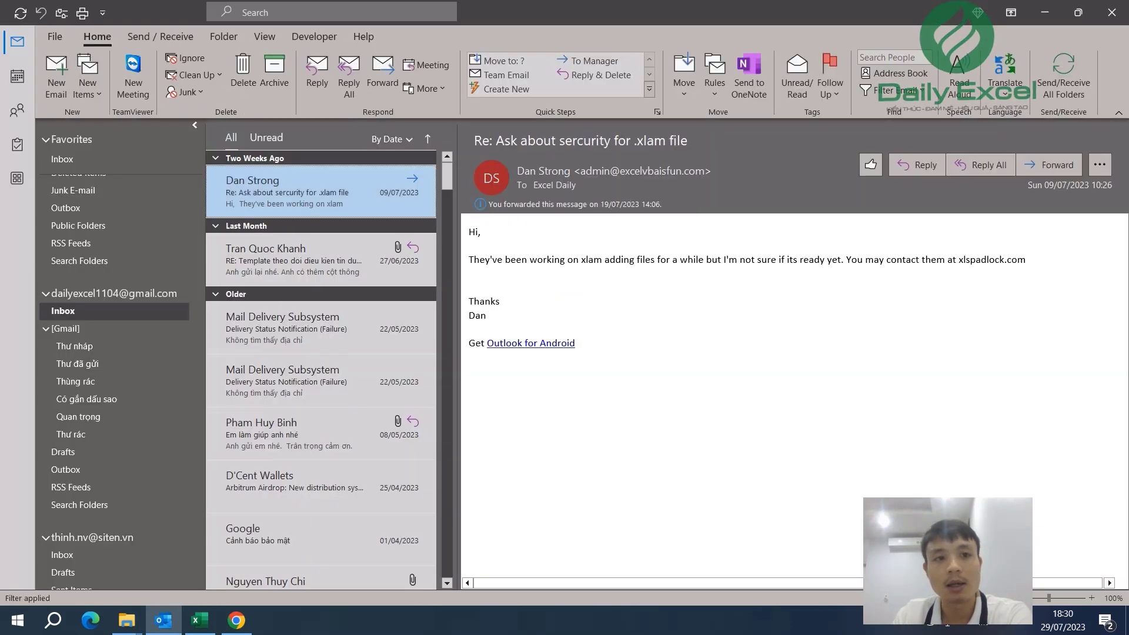
scroll(163, 401, up, 3)
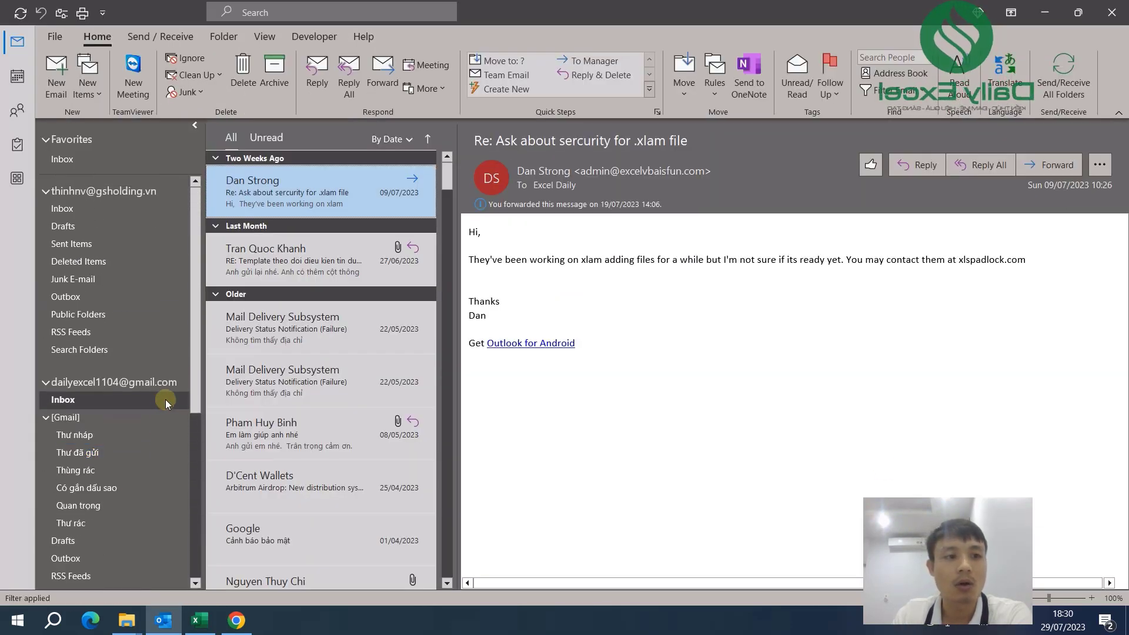
scroll(129, 206, down, 3)
scroll(127, 353, down, 3)
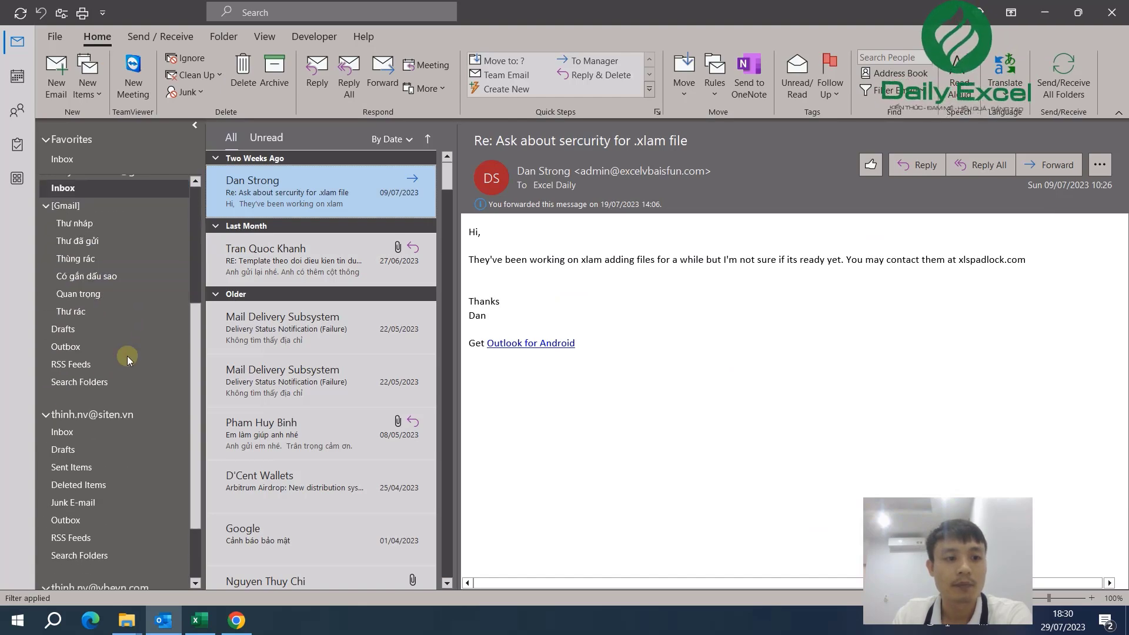
scroll(117, 419, down, 1)
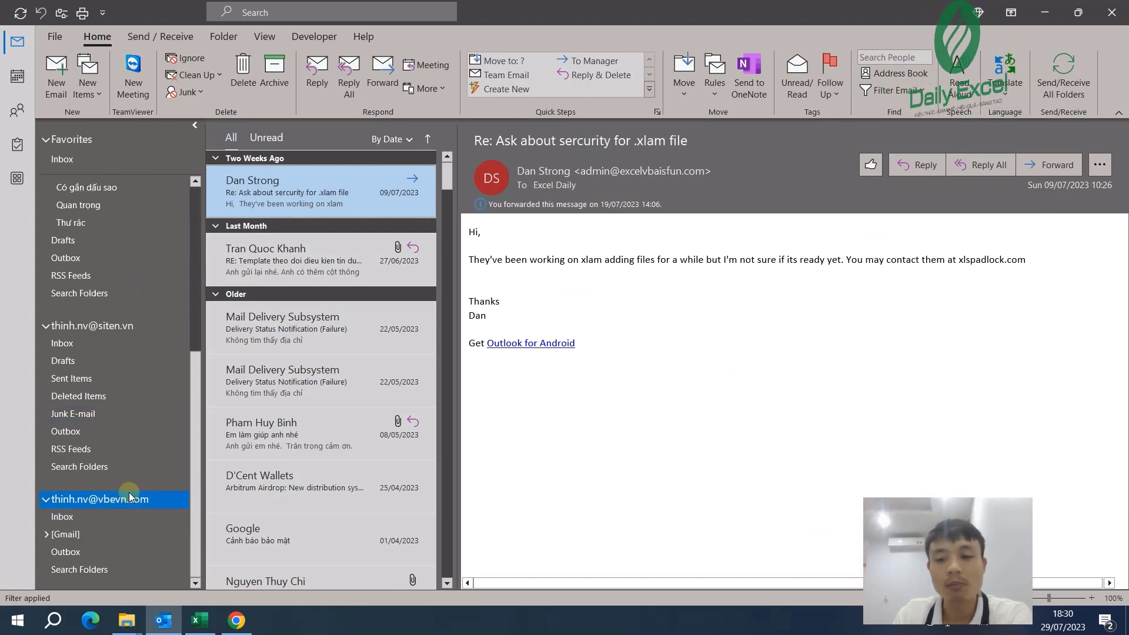
scroll(146, 460, up, 5)
scroll(146, 460, up, 1)
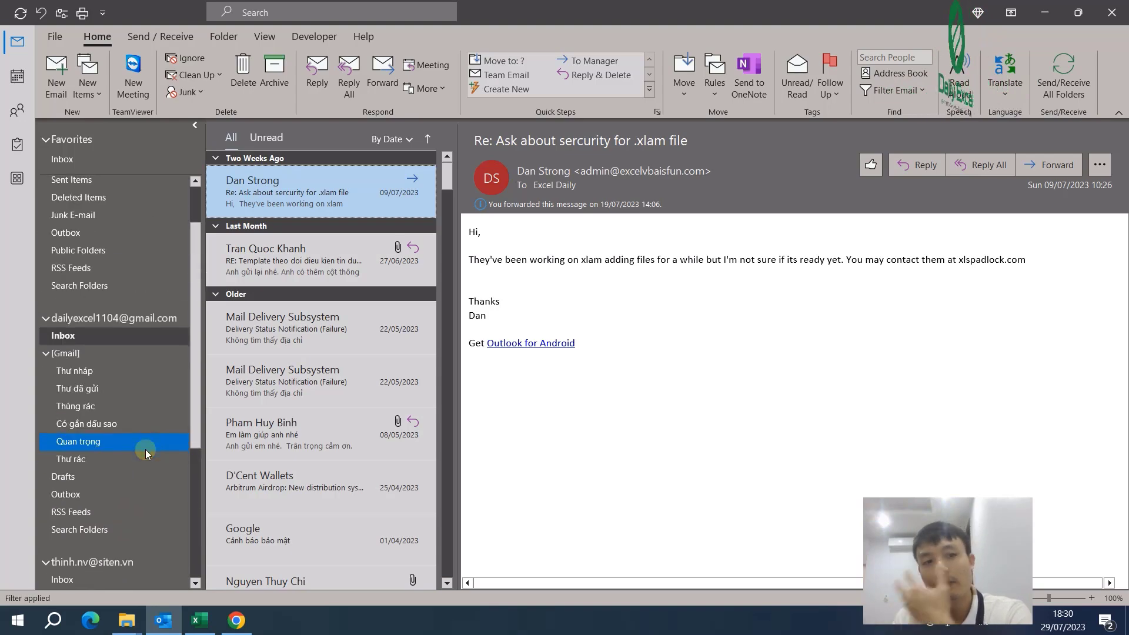
scroll(147, 447, down, 2)
scroll(147, 447, up, 2)
scroll(147, 441, down, 1)
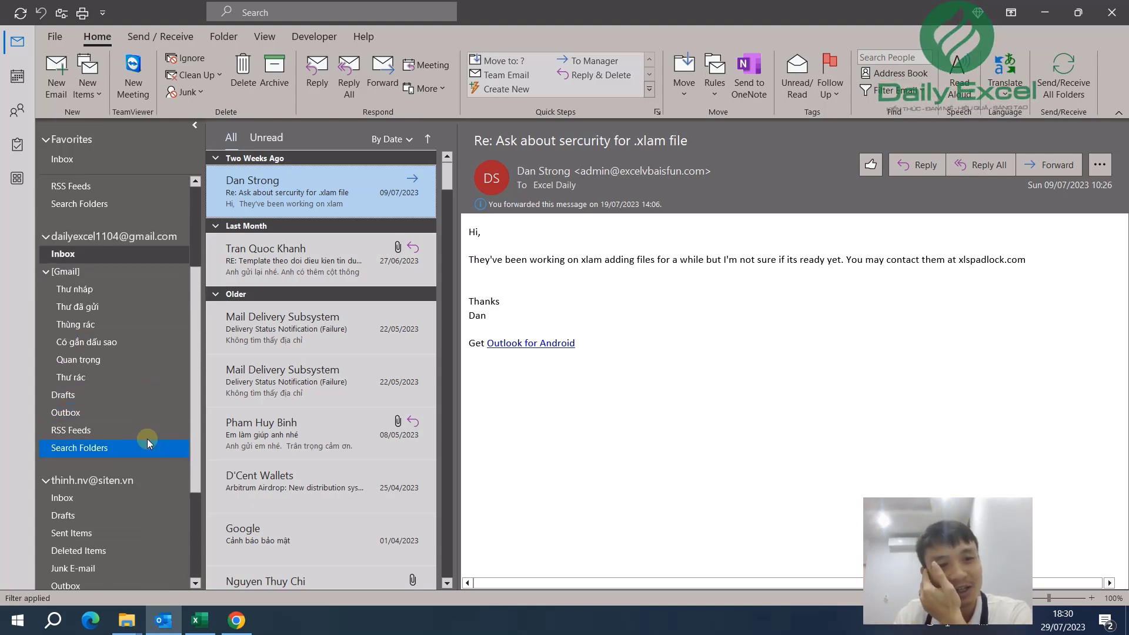
scroll(147, 438, up, 2)
scroll(147, 434, down, 3)
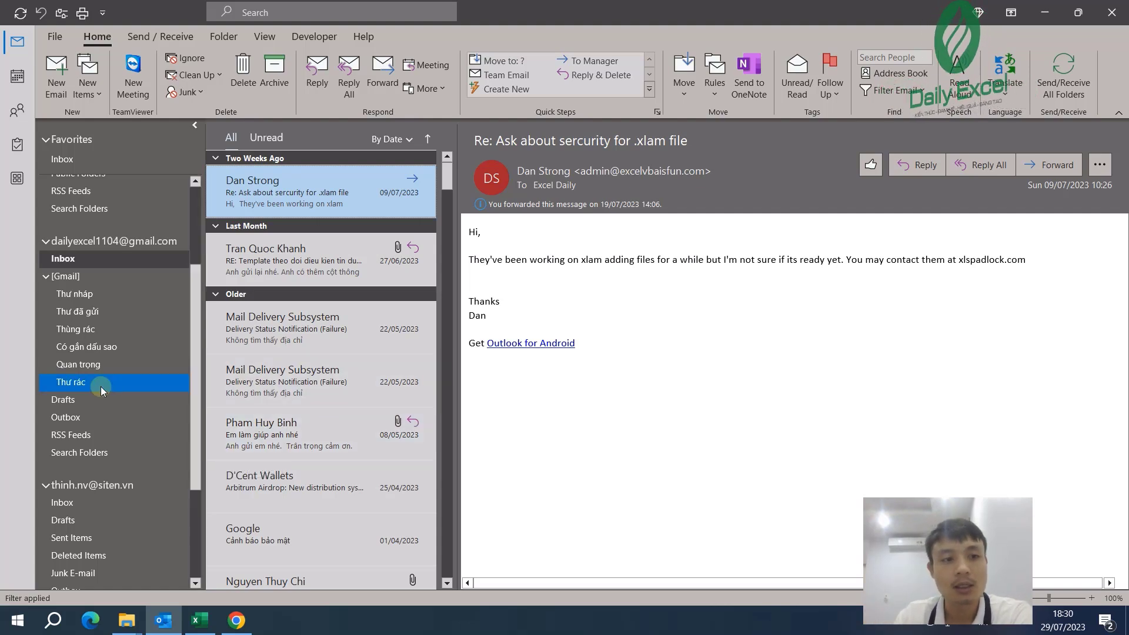
scroll(162, 387, down, 1)
scroll(160, 385, up, 3)
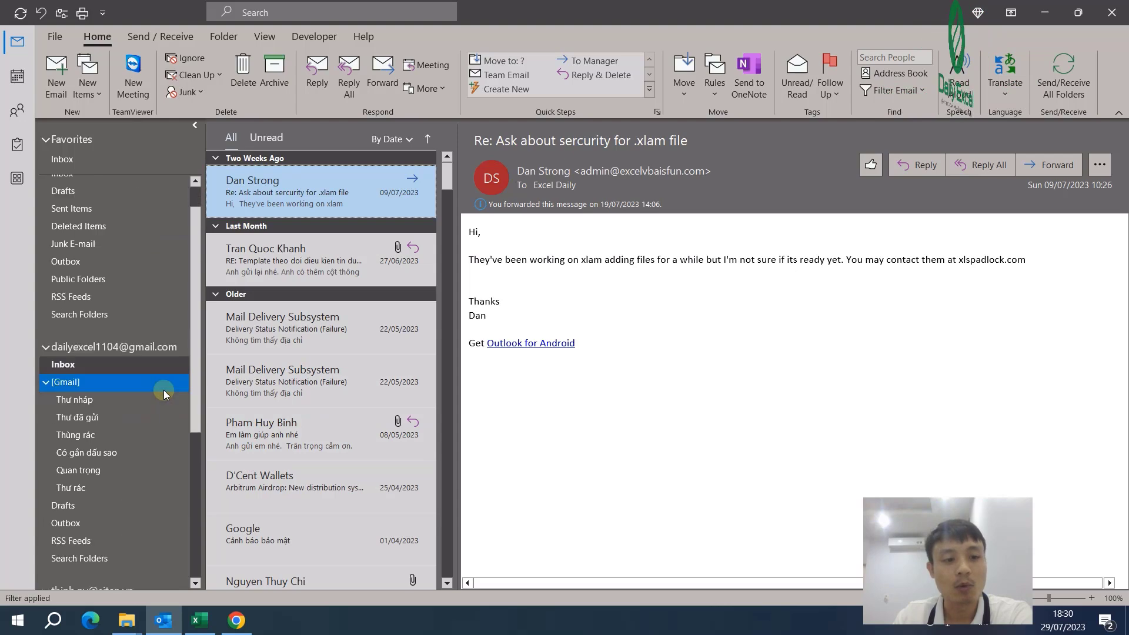
scroll(156, 456, down, 3)
click(196, 621)
Set the channel's Gmail account as the bulk email sender and exit the dialog
click(545, 184)
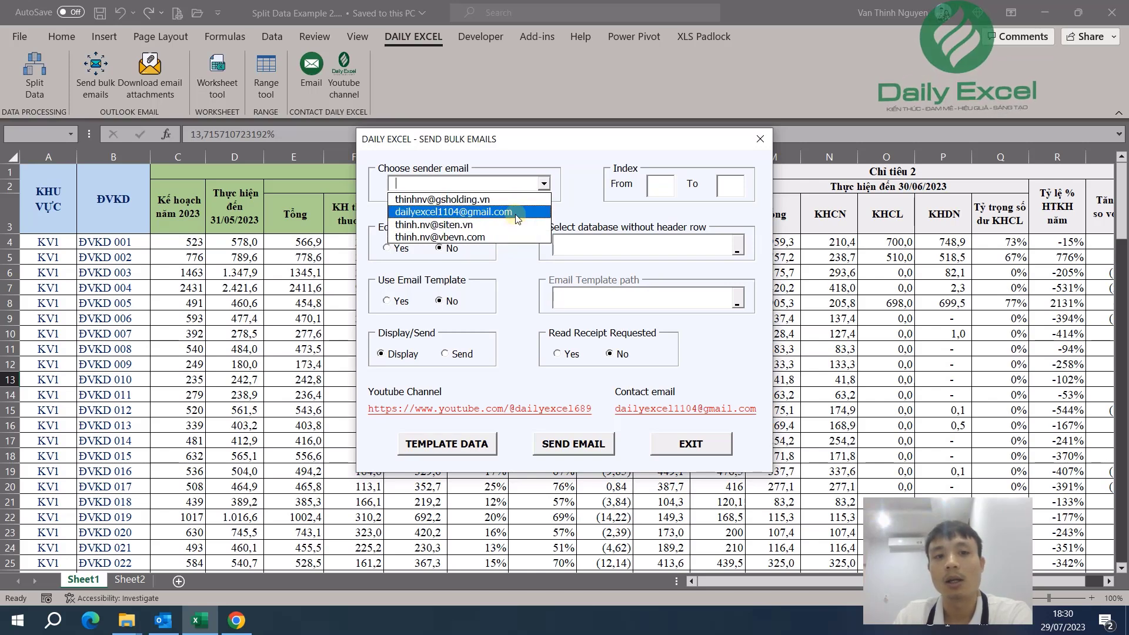
click(506, 212)
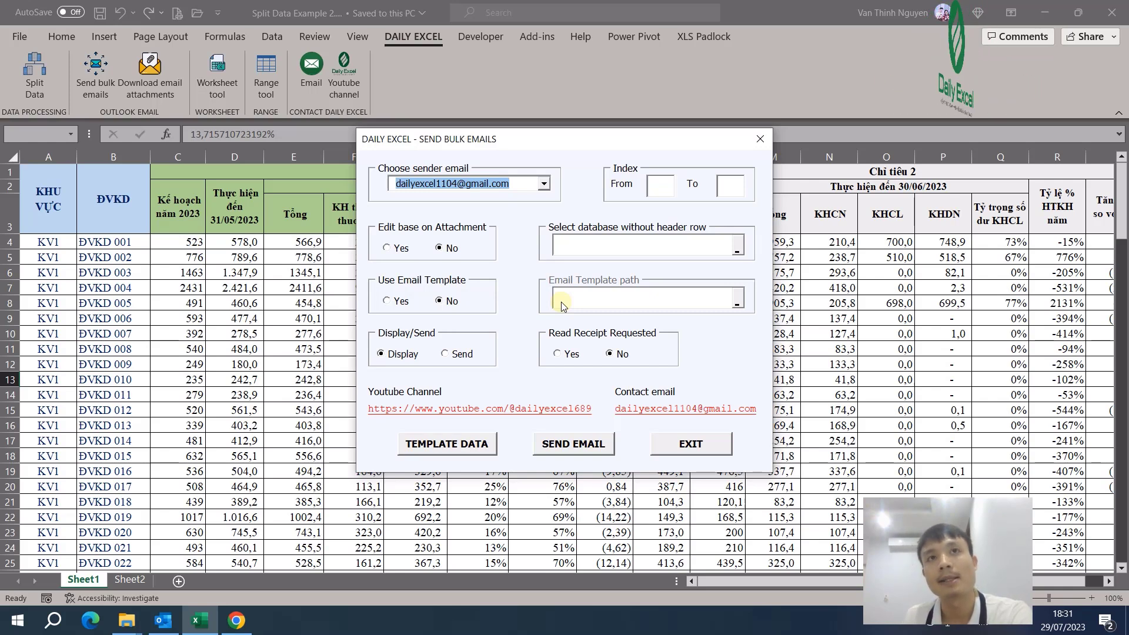
click(693, 445)
On Sheet2, inspect the KV1 KeyItem, the ToEmail formula and the attachment path formulas
click(130, 580)
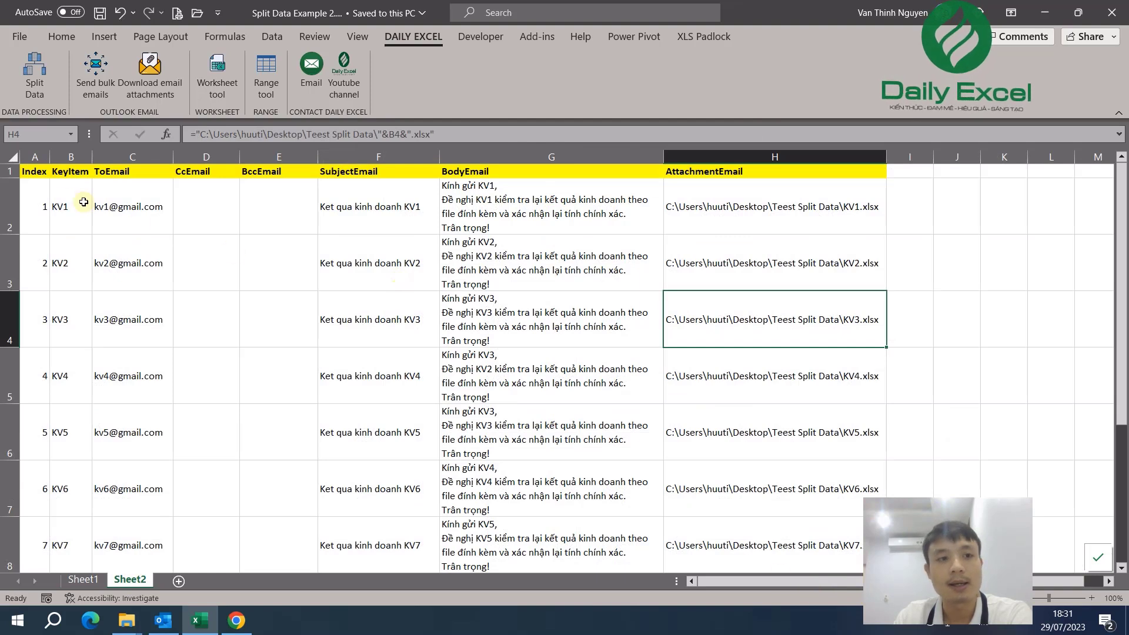
click(62, 203)
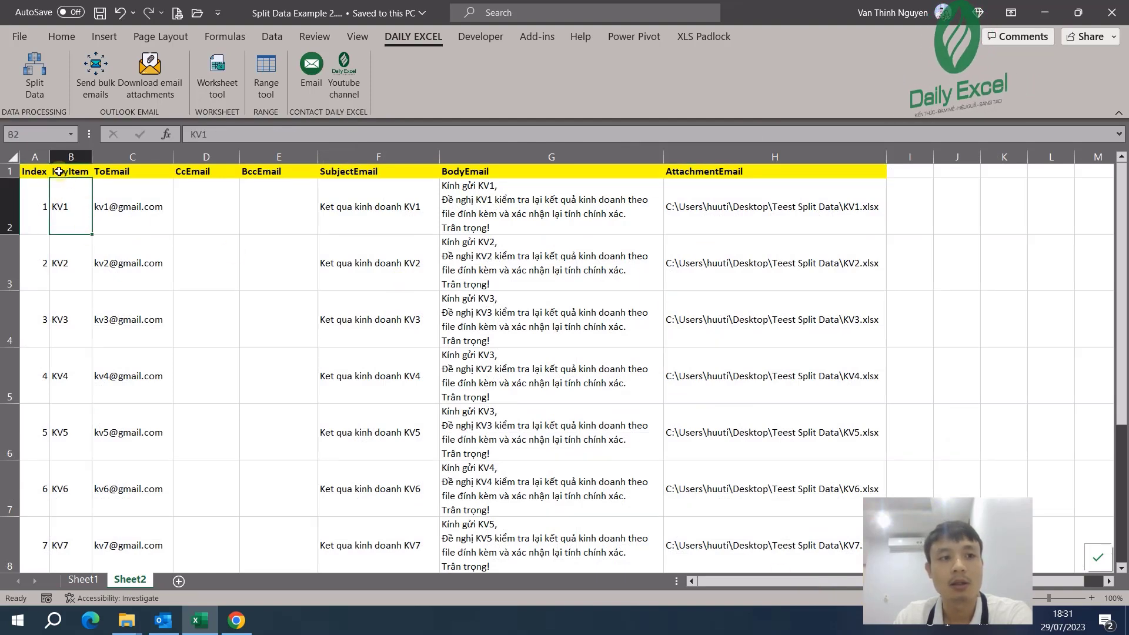
click(784, 183)
click(776, 152)
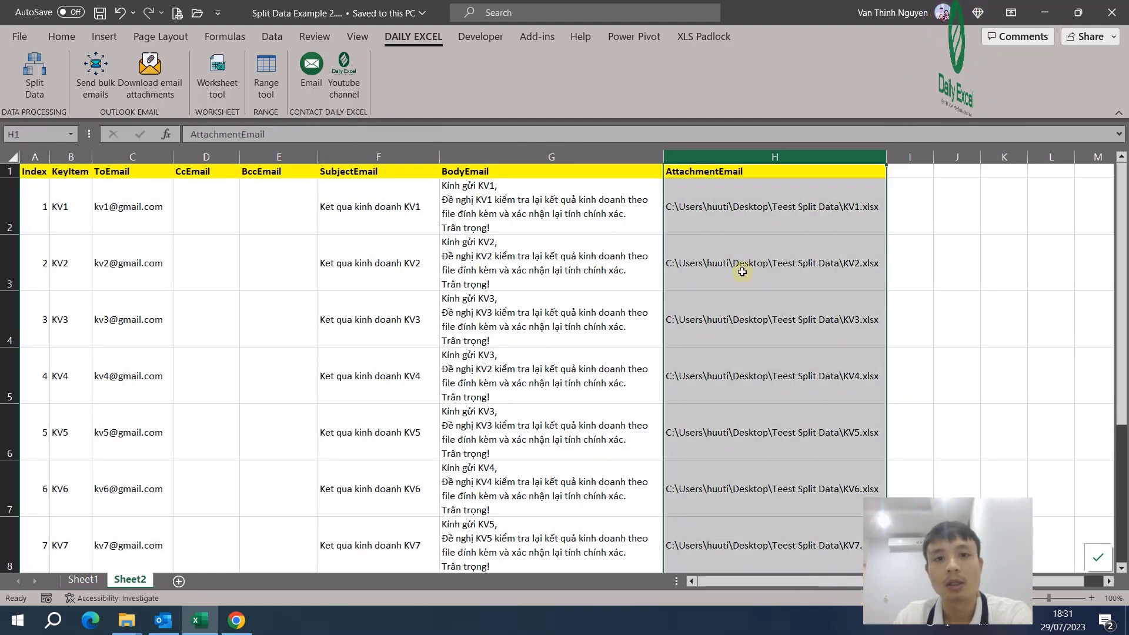
click(744, 265)
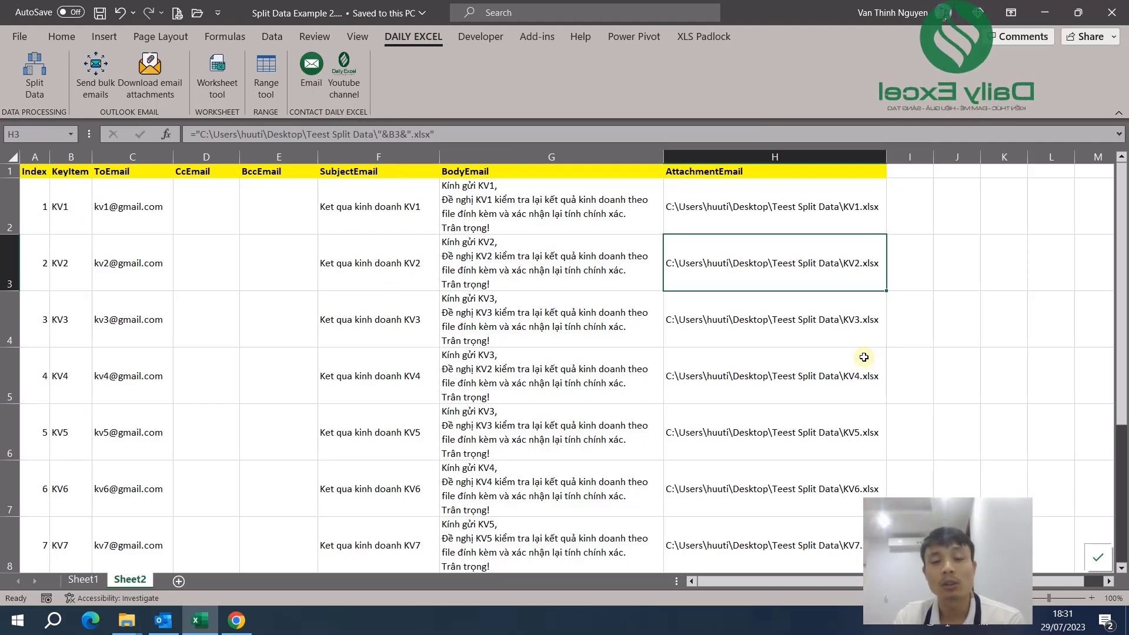
click(154, 205)
click(47, 205)
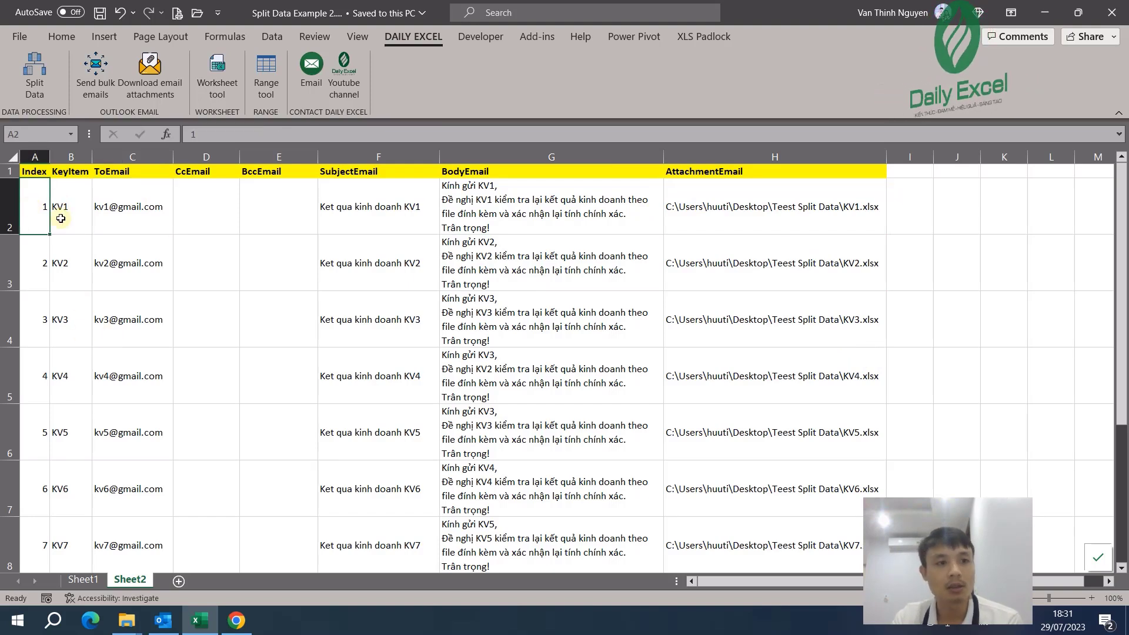
Review the KeyItem values KV1, KV2 and onward in column B
click(81, 227)
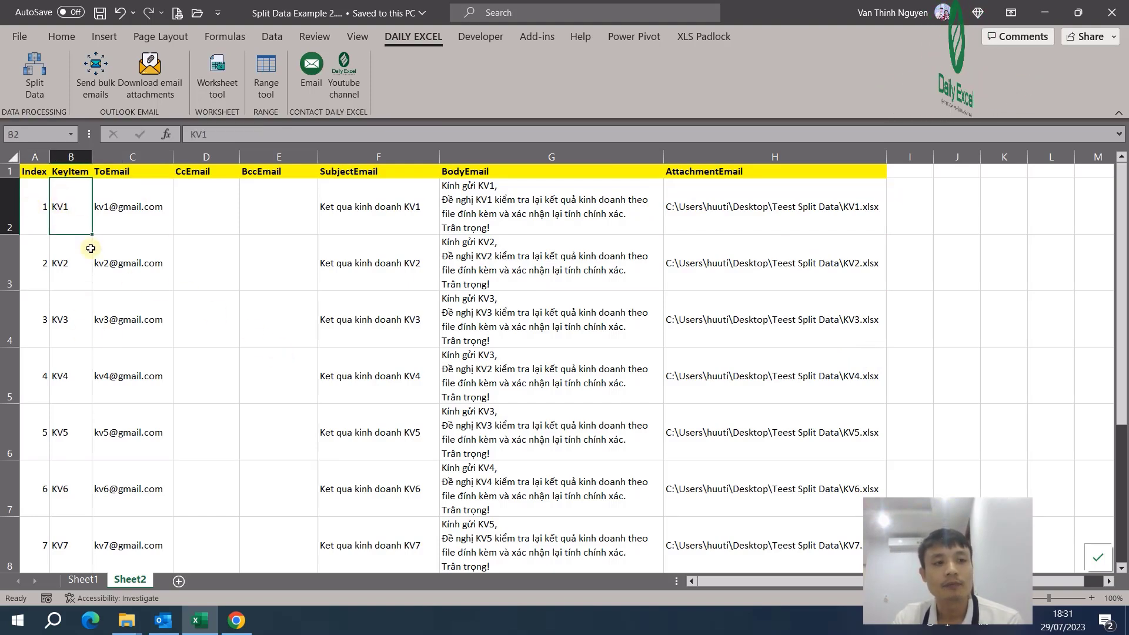
click(72, 276)
click(72, 220)
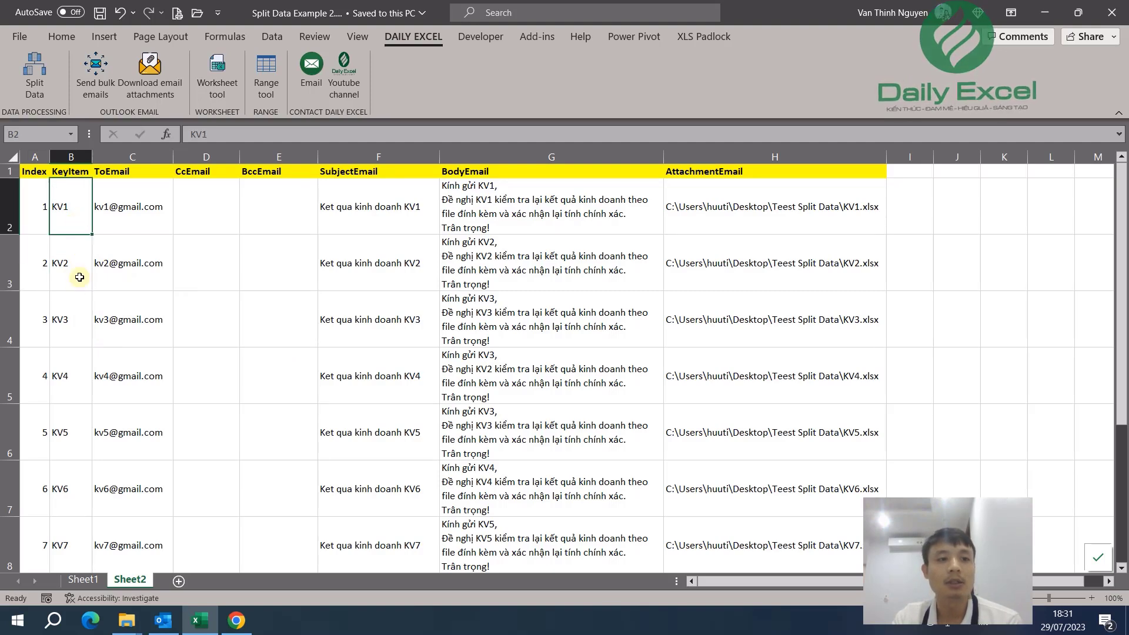
click(73, 282)
click(68, 223)
click(69, 297)
click(72, 232)
click(74, 305)
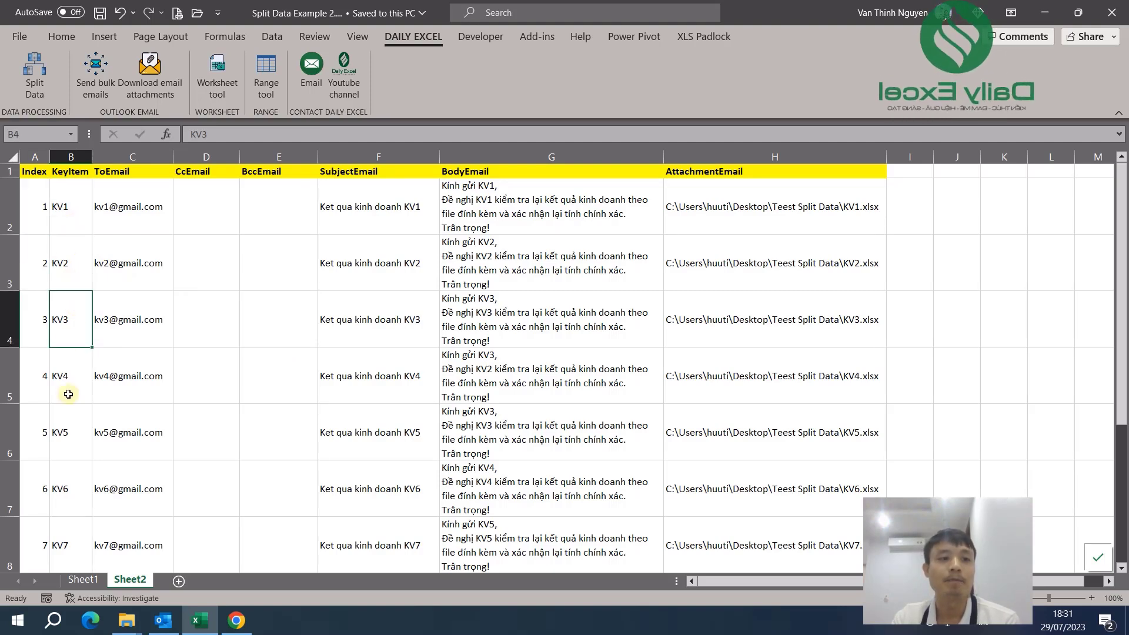
click(70, 282)
click(85, 219)
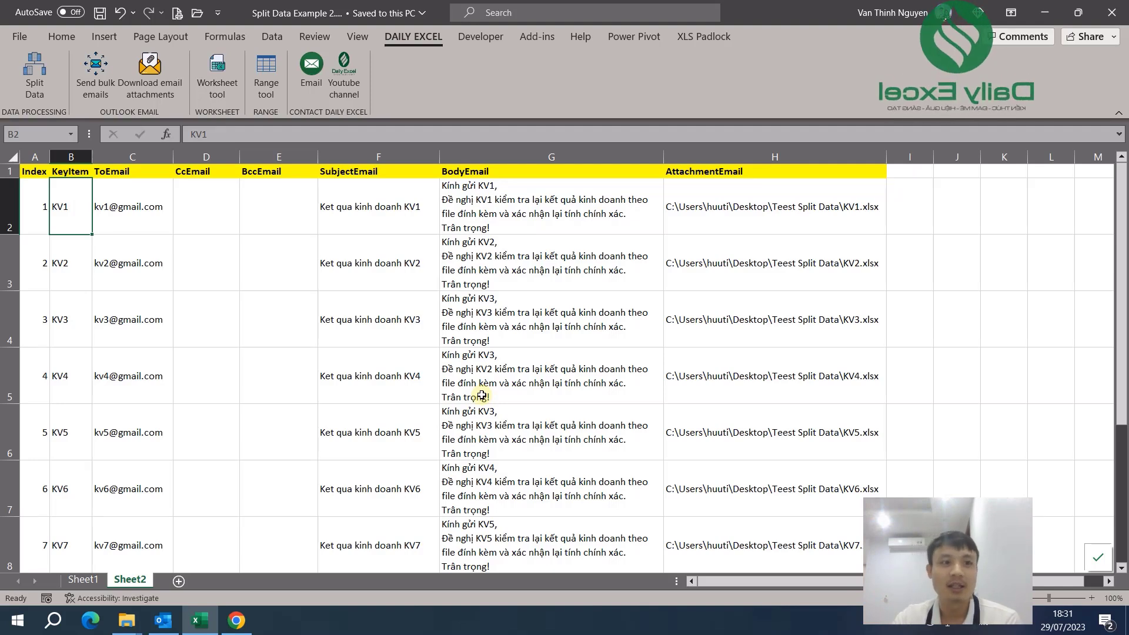
Check KV1's empty CcEmail cell, its email subject and its attachment path formula
click(107, 224)
click(208, 205)
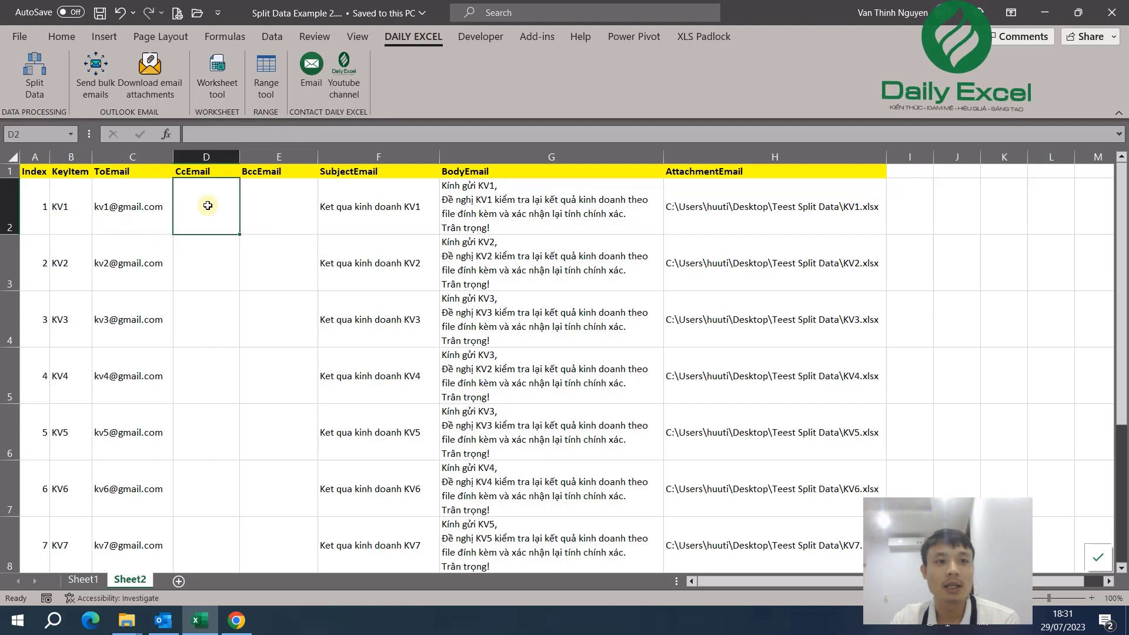
click(268, 229)
click(390, 212)
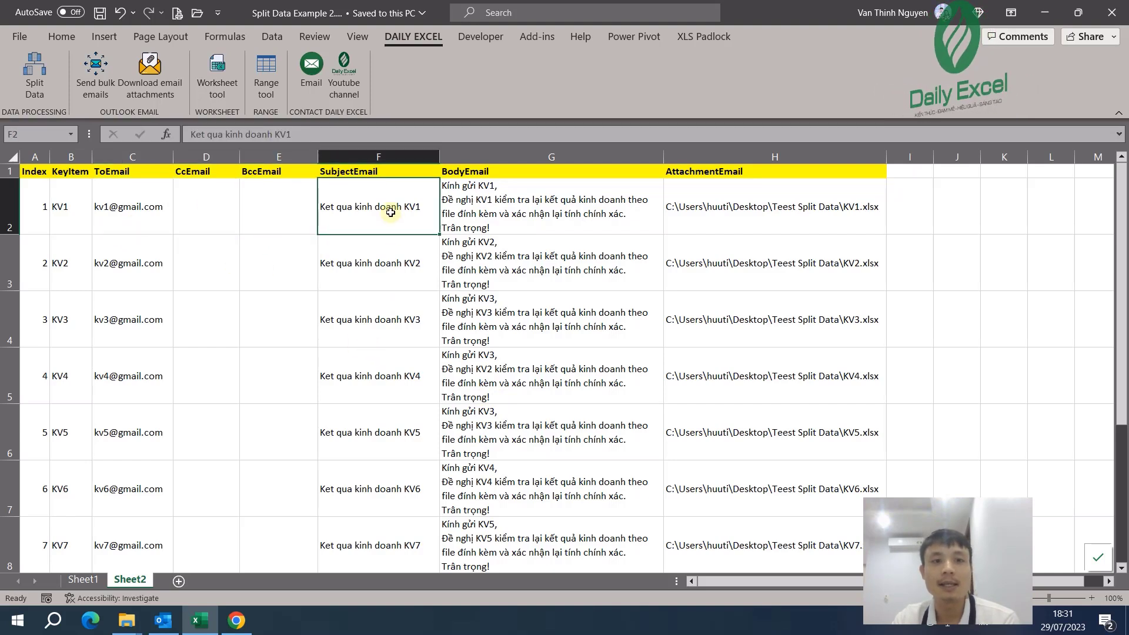
click(518, 207)
click(744, 195)
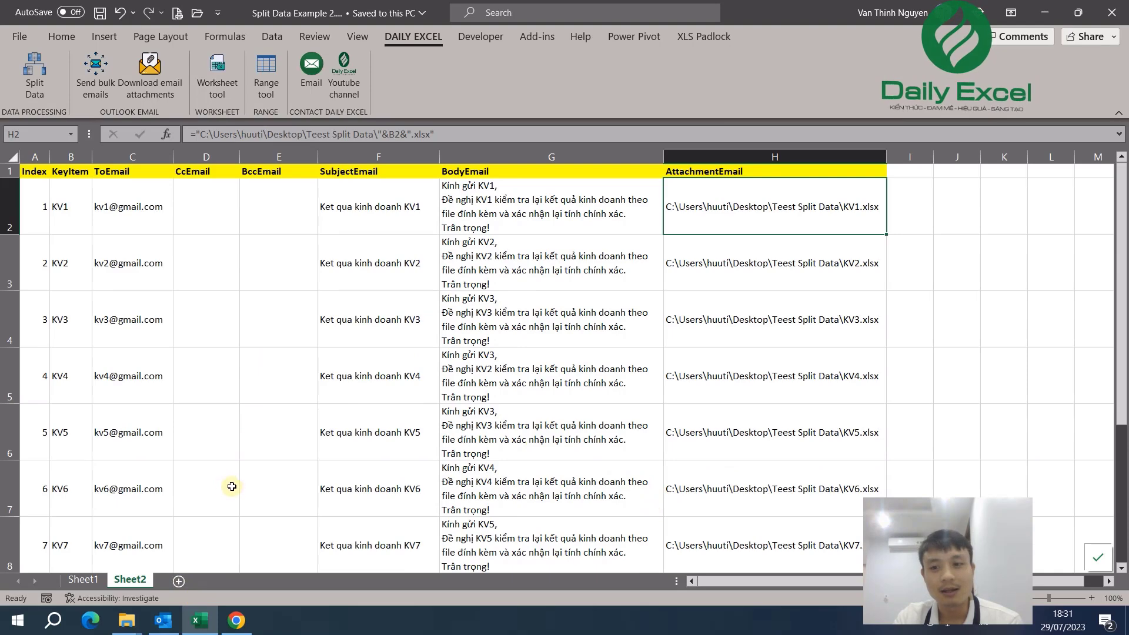
Add a new Sheet3 and request the bulk email header template for cell A1
click(178, 582)
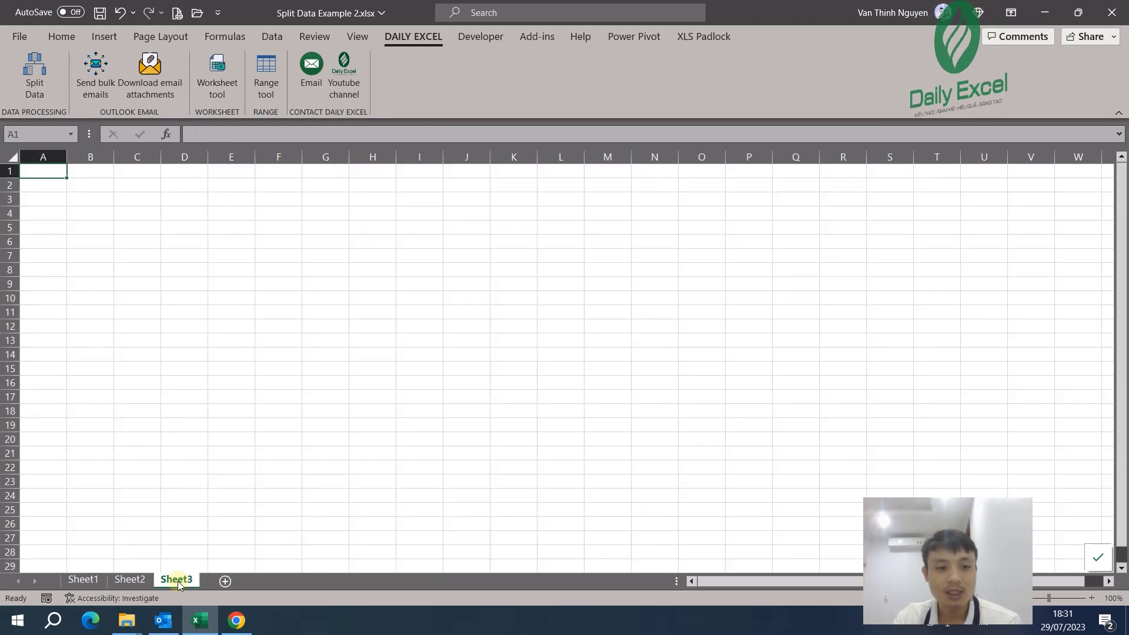
click(143, 227)
click(271, 253)
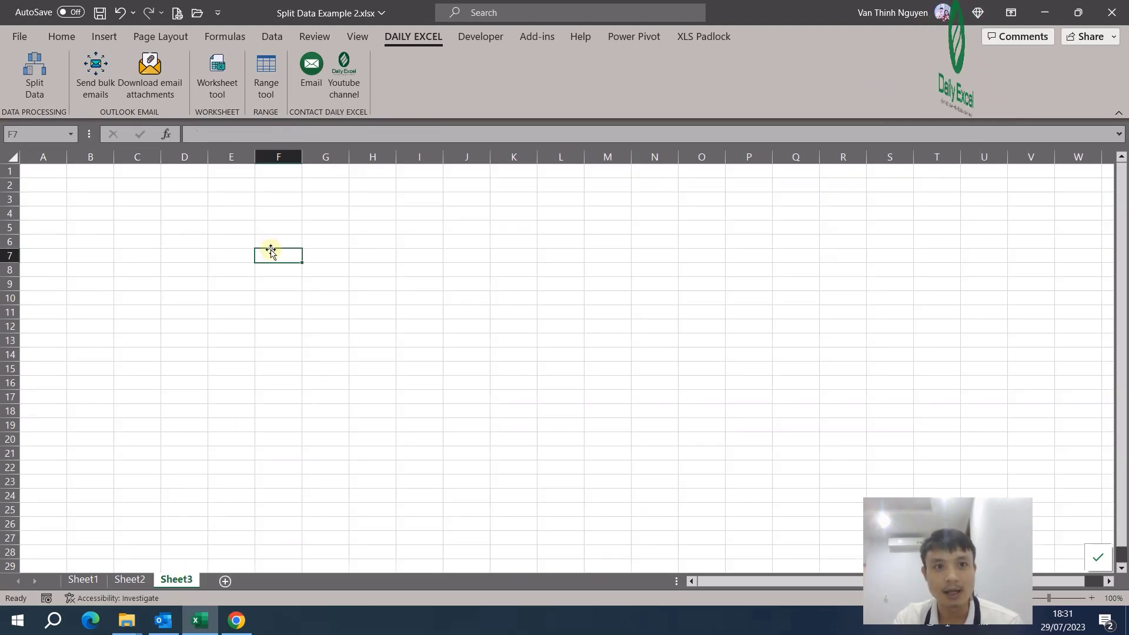
click(95, 68)
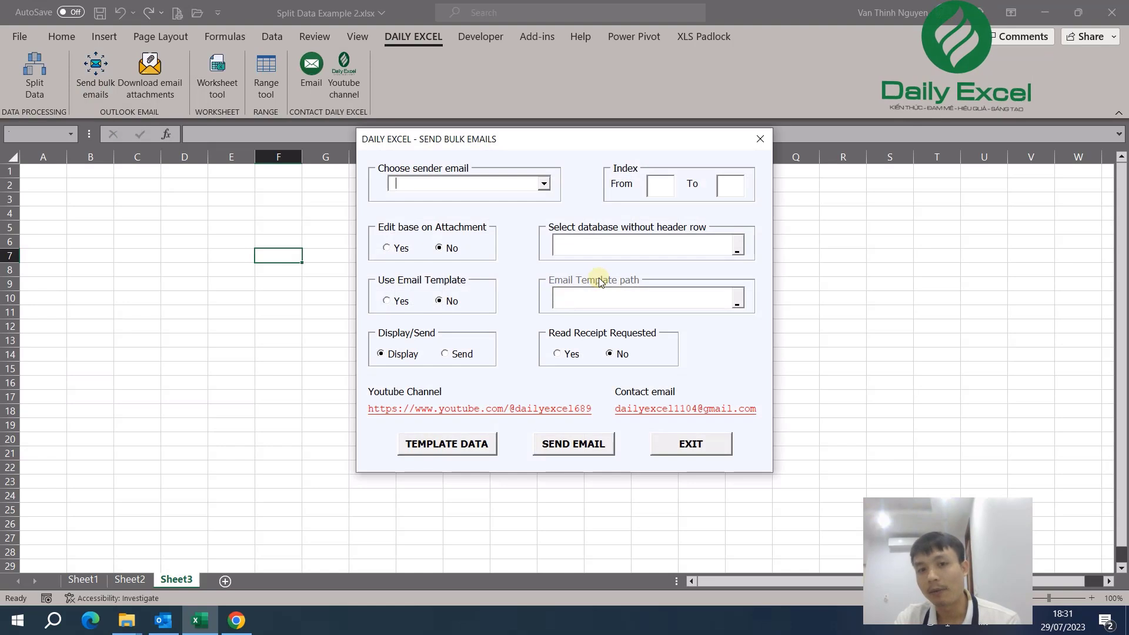
click(447, 447)
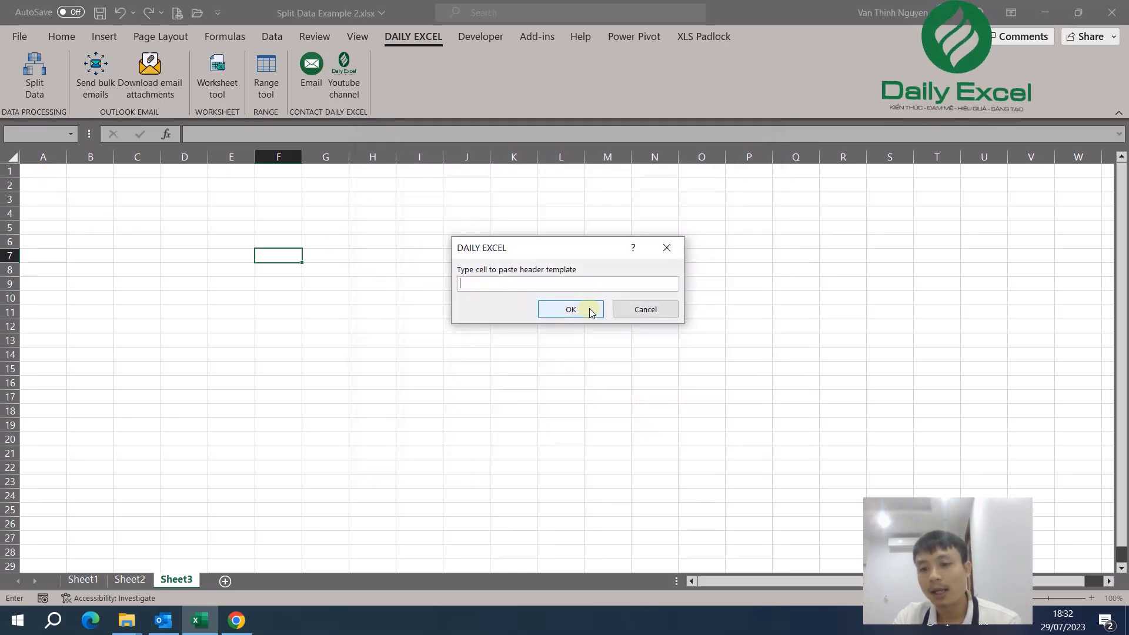
click(46, 172)
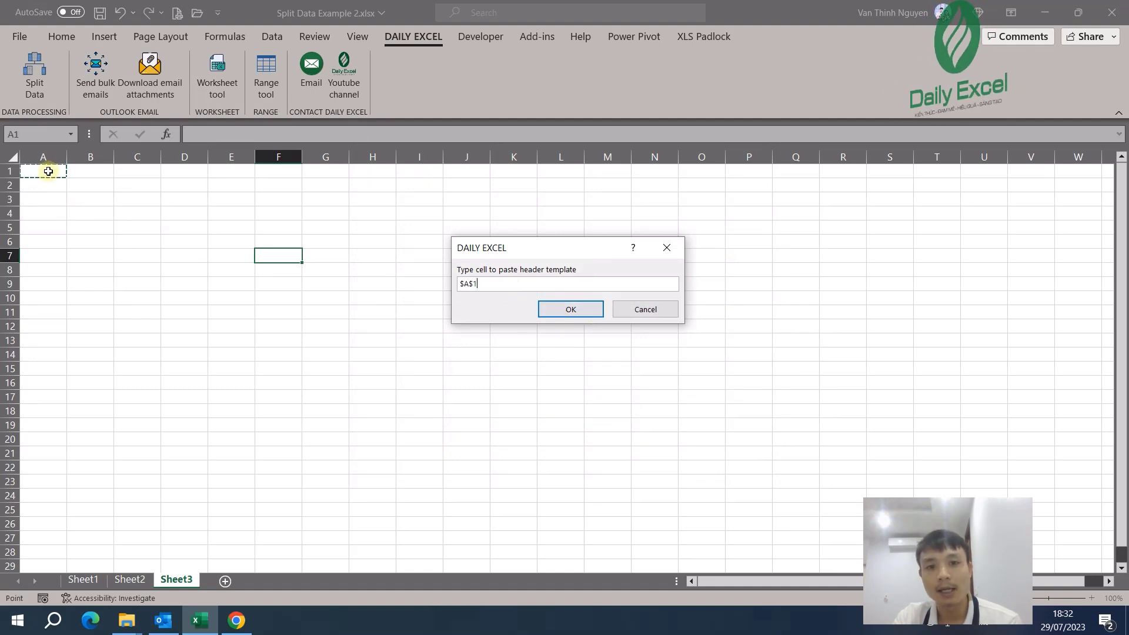
click(647, 310)
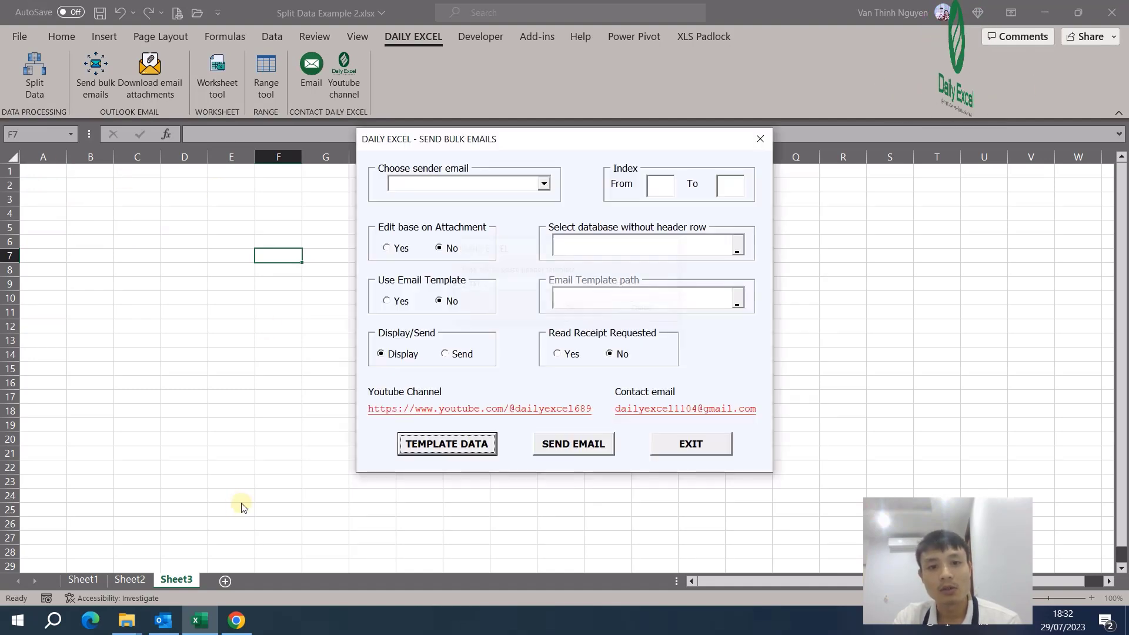
click(708, 450)
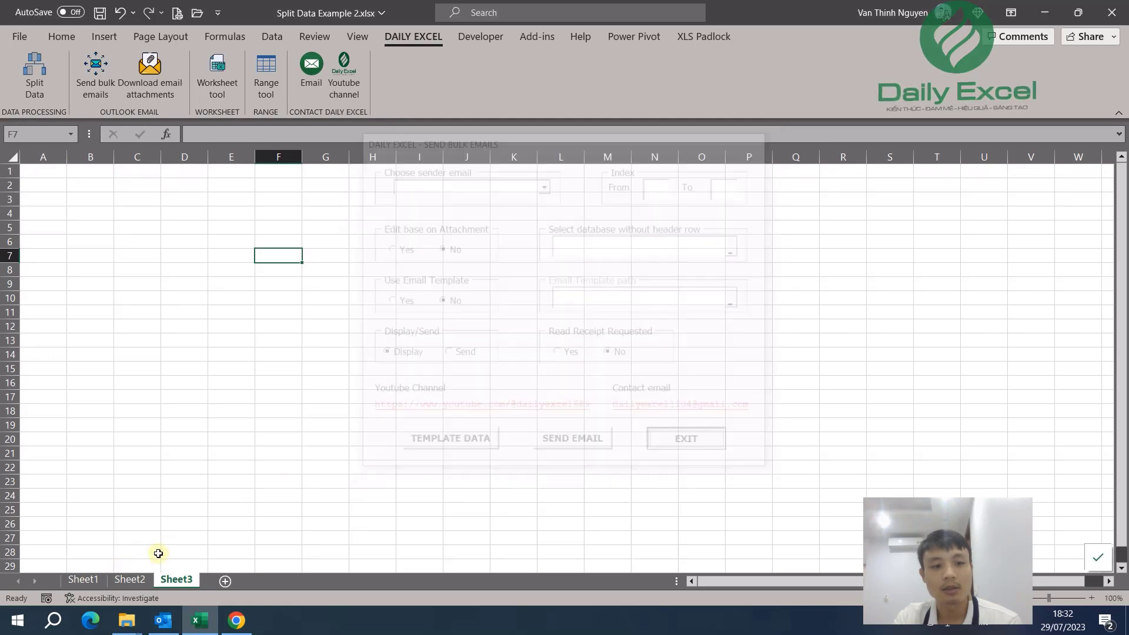
Request the header template again from Sheet1, targeting Sheet3!$A$1, and paste it
click(84, 579)
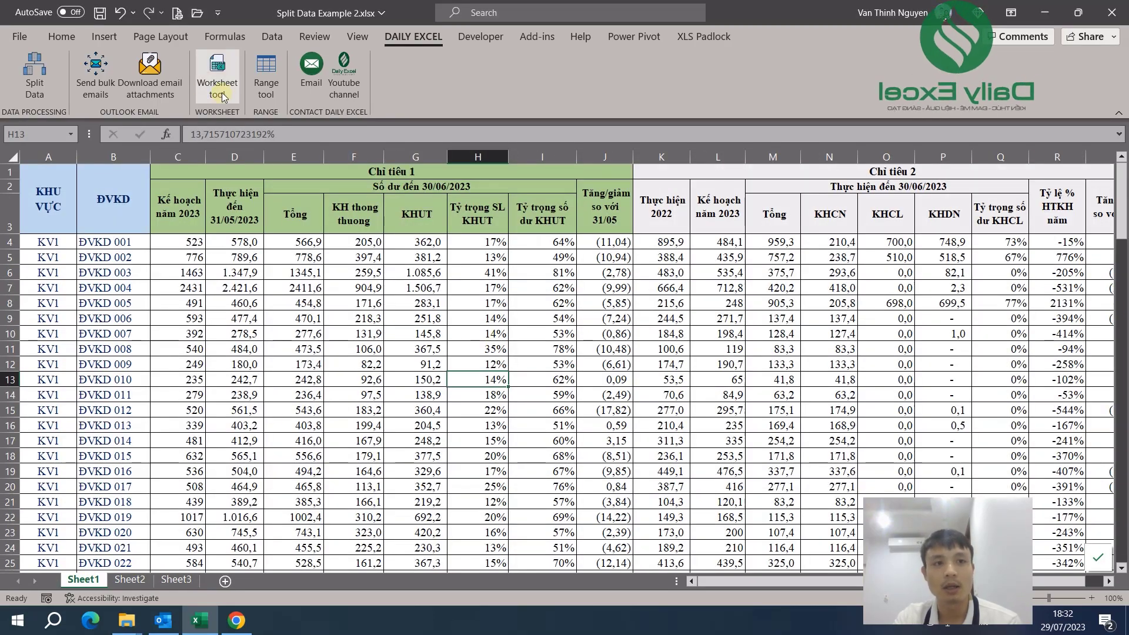
click(96, 77)
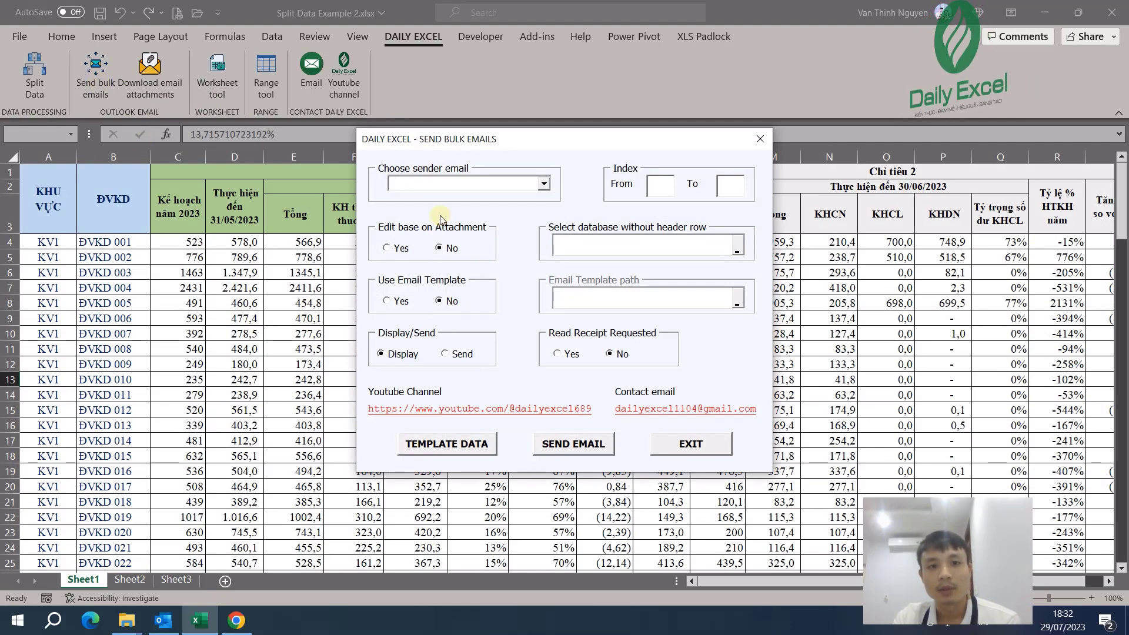
click(447, 445)
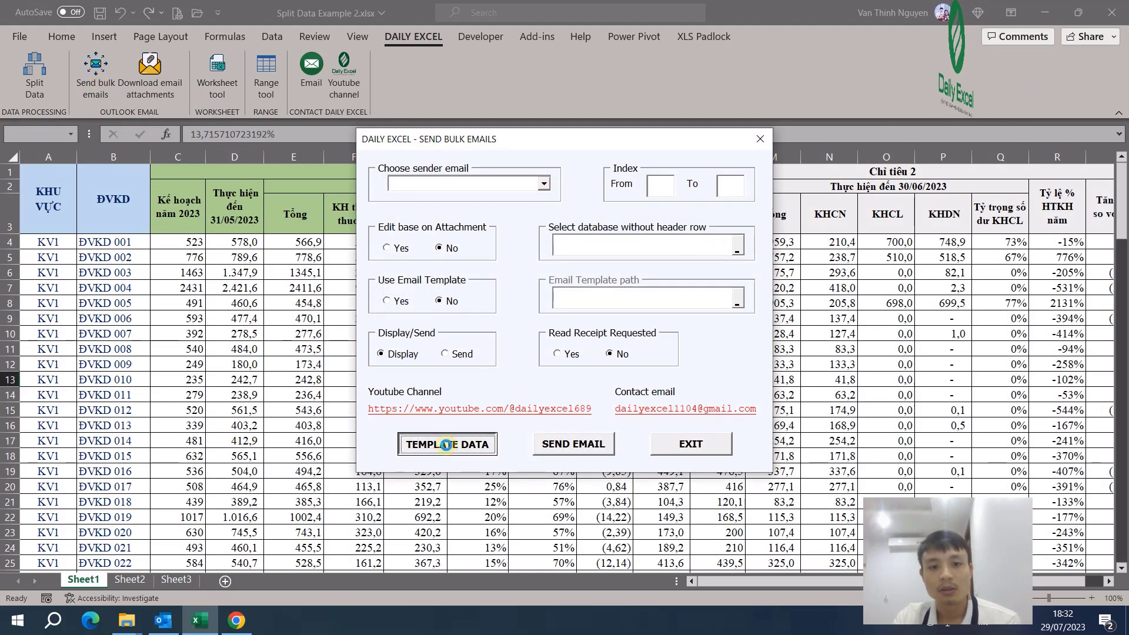
click(177, 580)
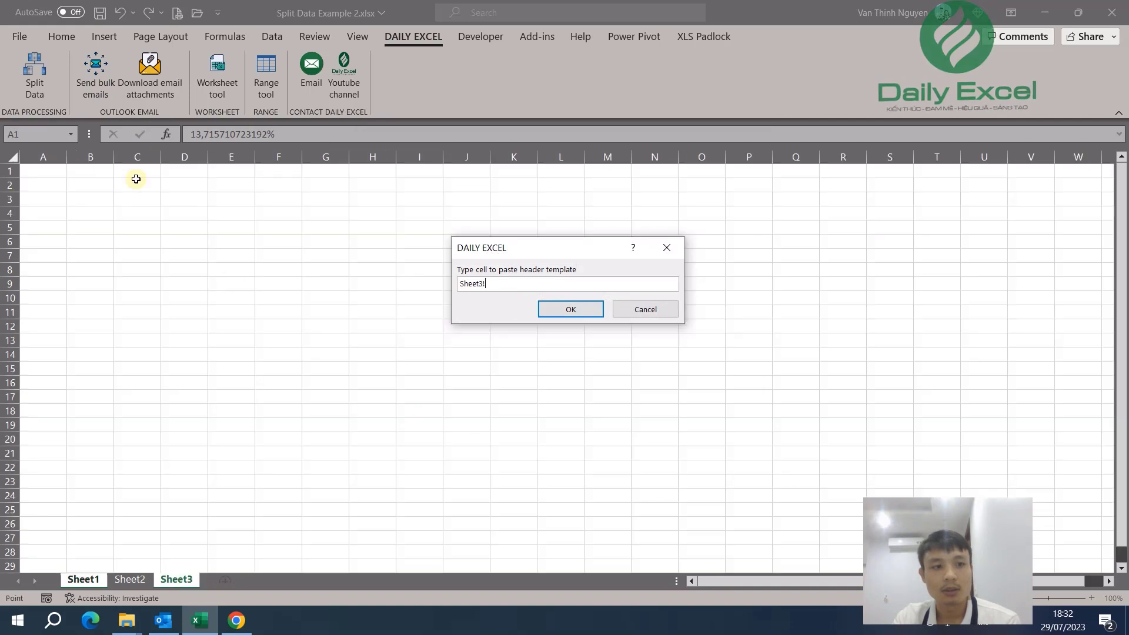
click(43, 170)
click(570, 309)
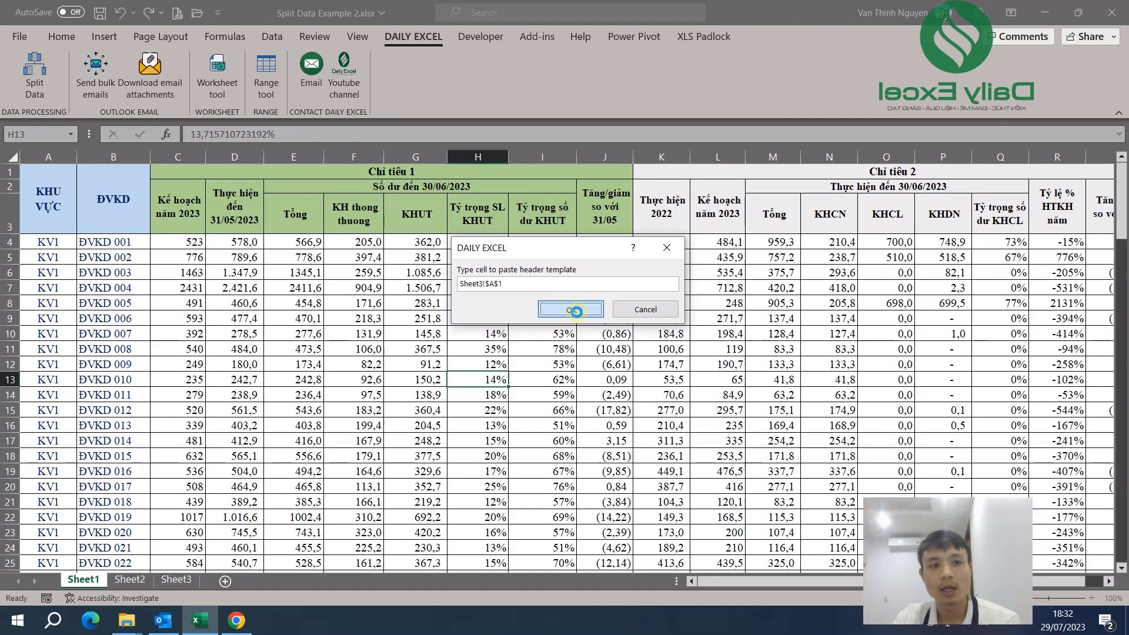
On Sheet3, select columns A through H and widen them together
click(176, 580)
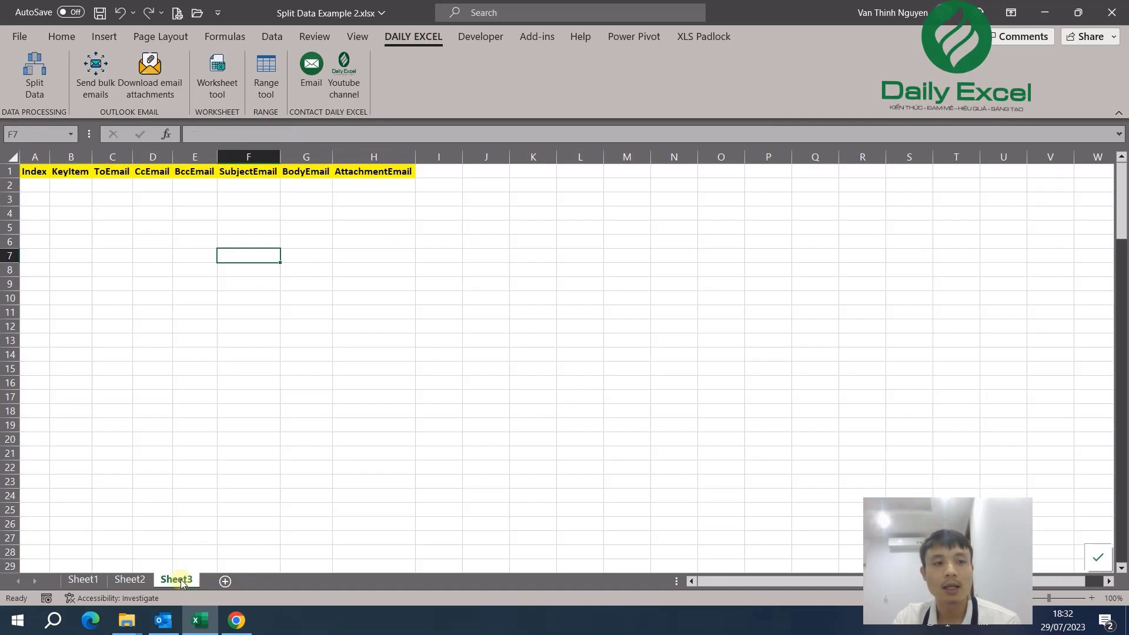
click(40, 173)
click(232, 185)
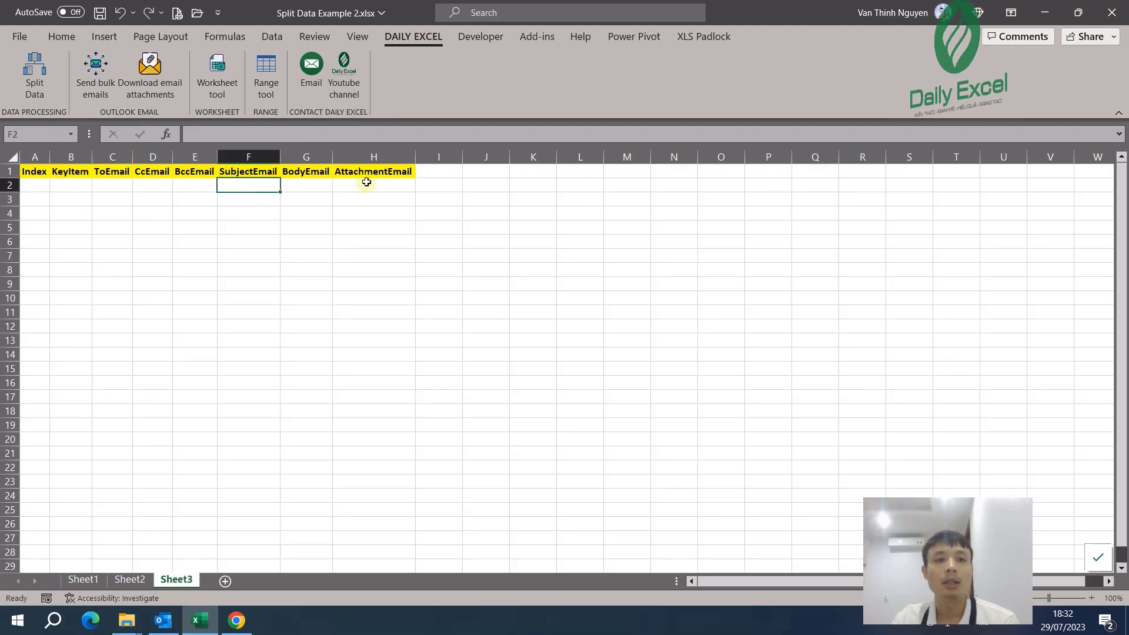
click(366, 184)
drag(42, 156, 373, 156)
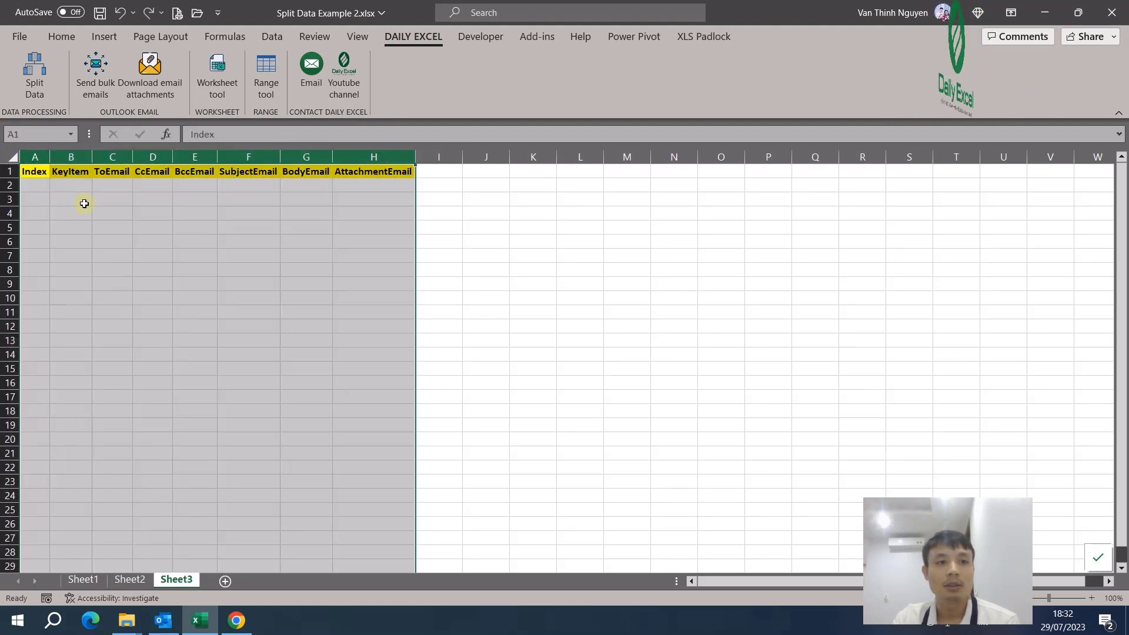
click(71, 199)
drag(43, 154, 532, 157)
click(560, 253)
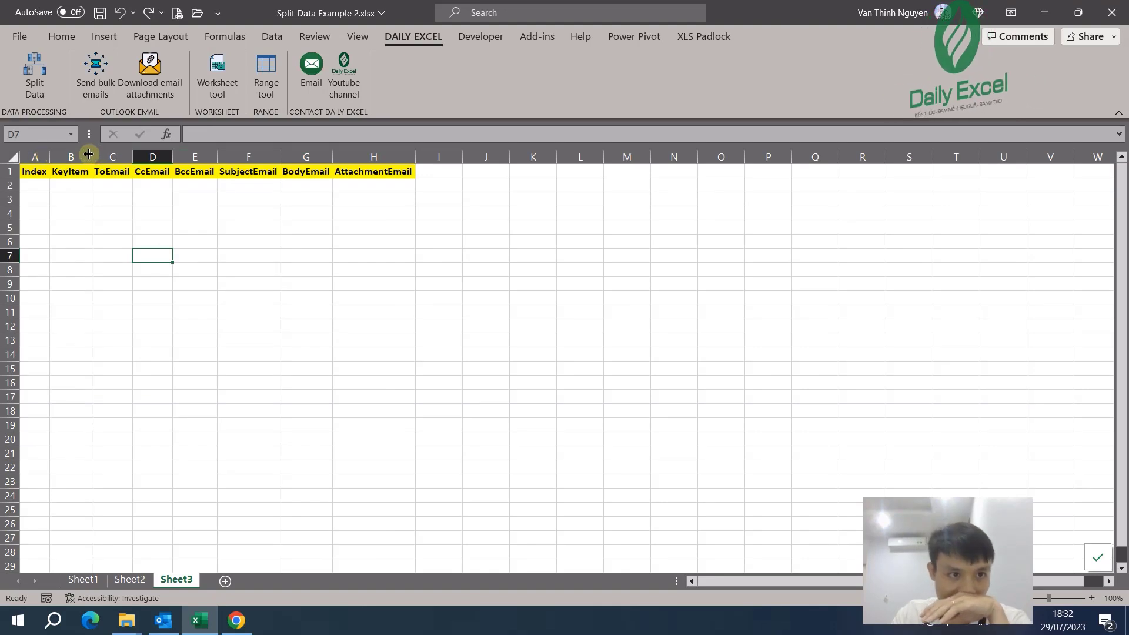
Resize columns A–H again to one equal width and check every header reads fully
click(343, 199)
key(Up)
key(Up)
click(374, 269)
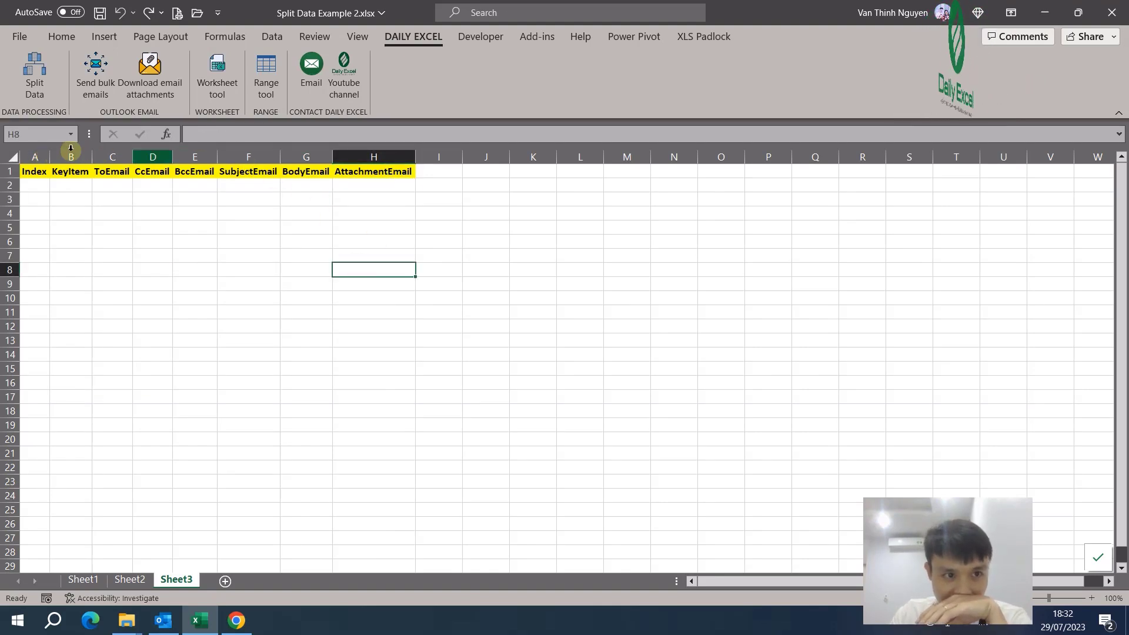
drag(35, 156, 444, 157)
click(374, 198)
click(188, 185)
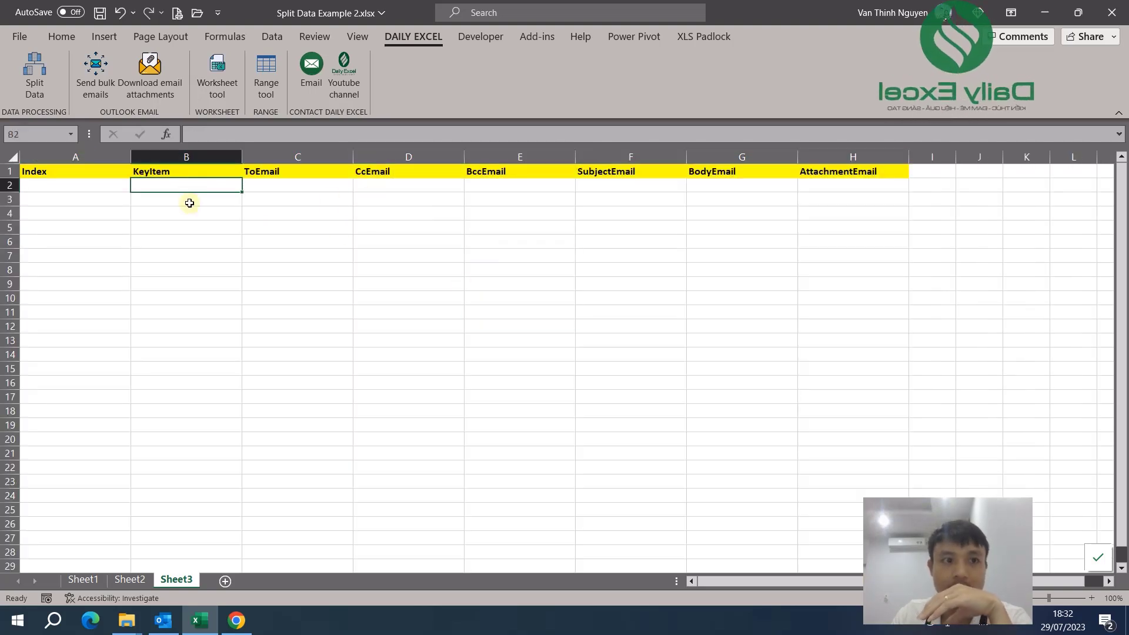
click(358, 185)
click(843, 186)
click(799, 328)
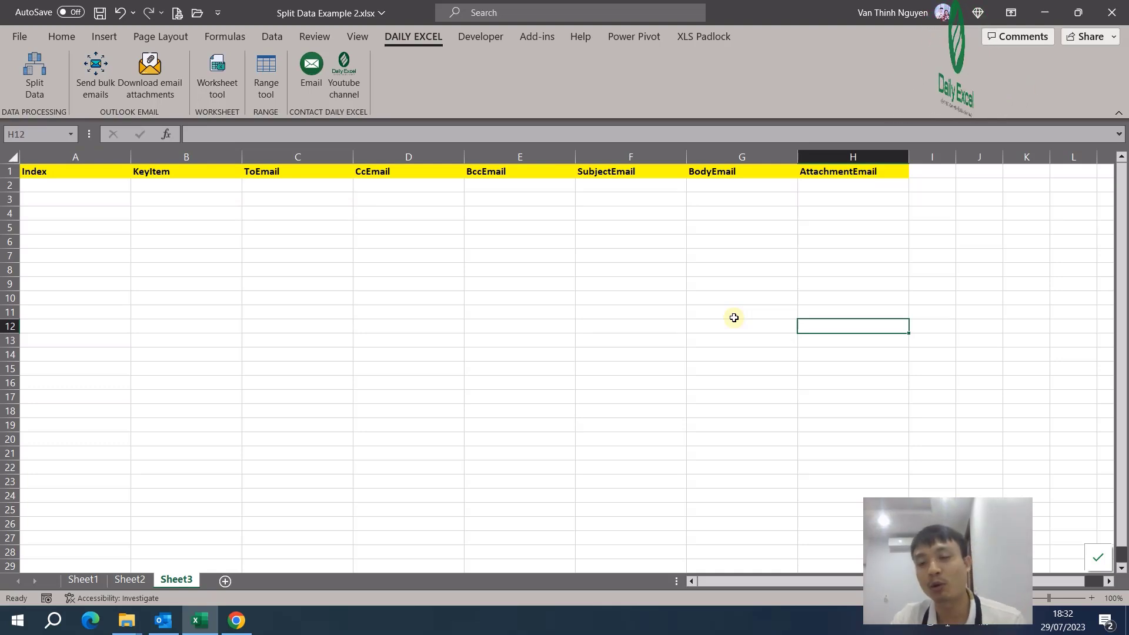
Look over the first KV1 data rows on Sheet1
click(83, 580)
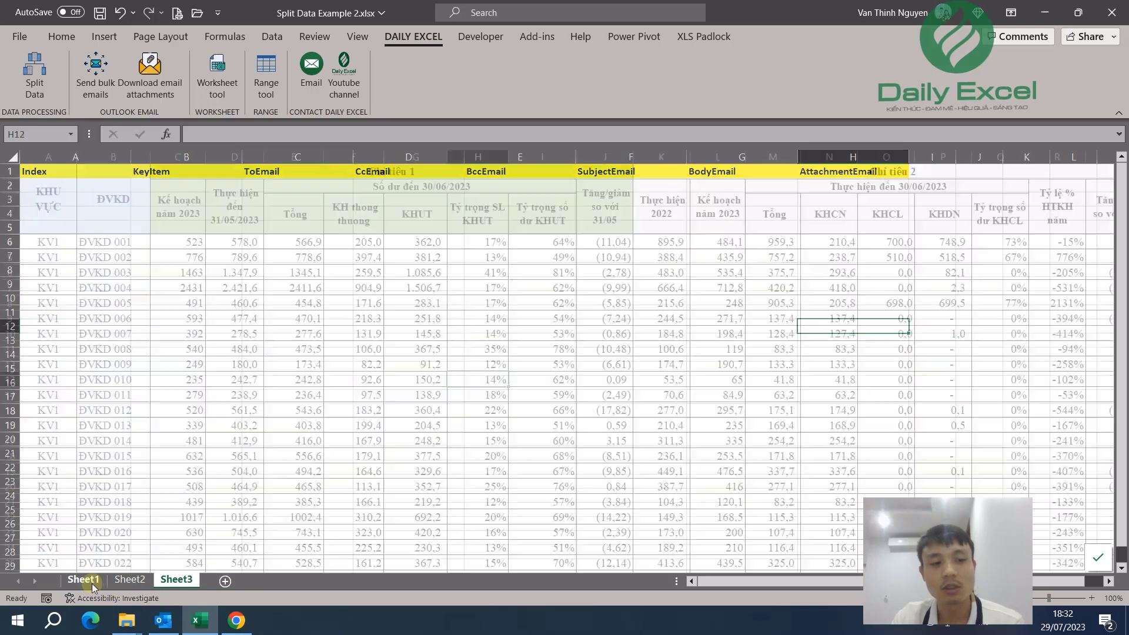
drag(47, 243, 606, 376)
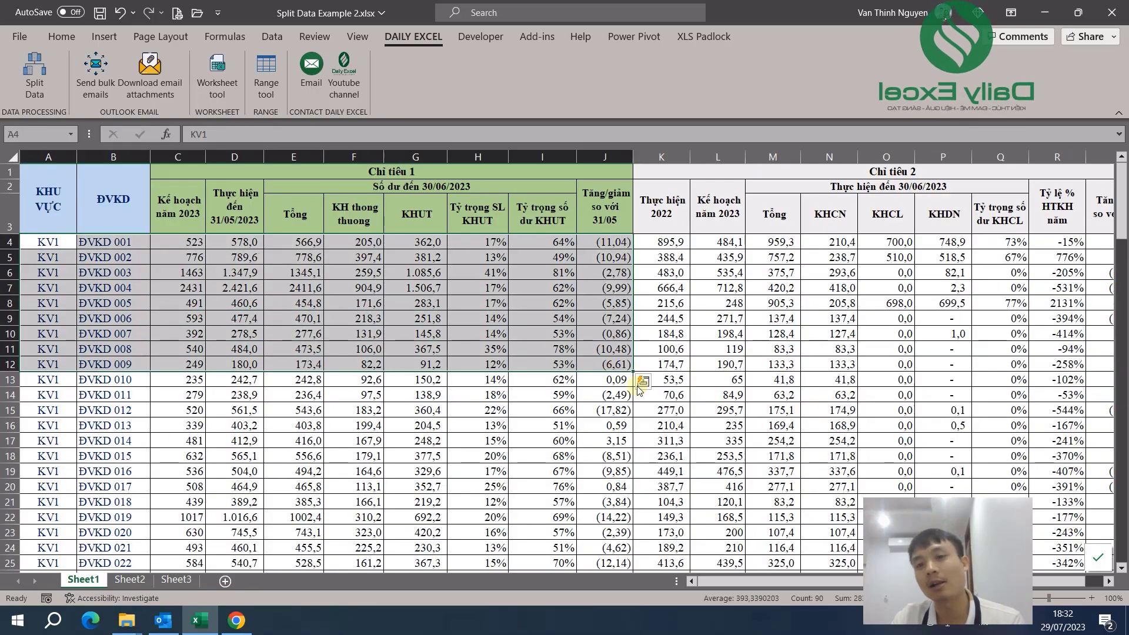
click(742, 327)
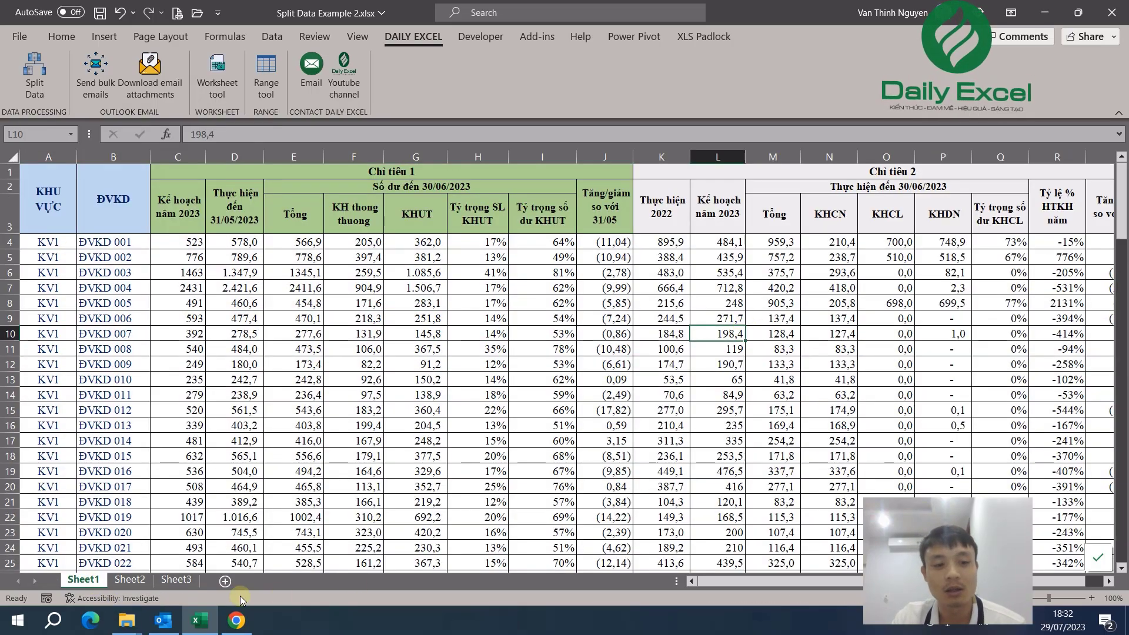
On Sheet3, select the empty template's header row, Index through AttachmentEmail
click(177, 580)
click(140, 196)
click(264, 196)
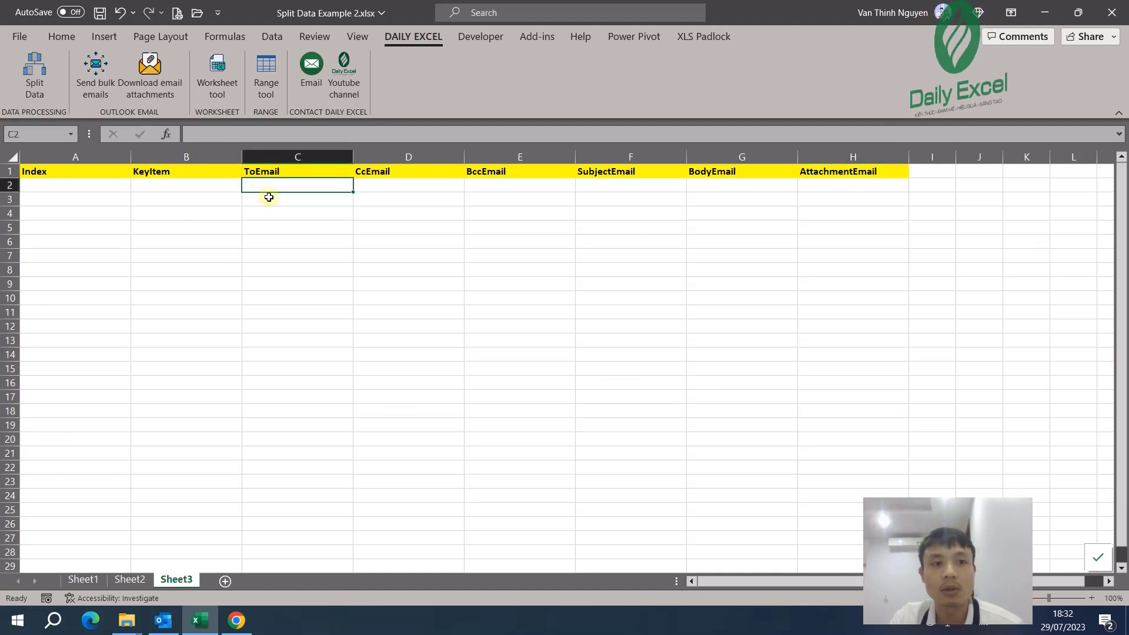
click(152, 198)
click(106, 181)
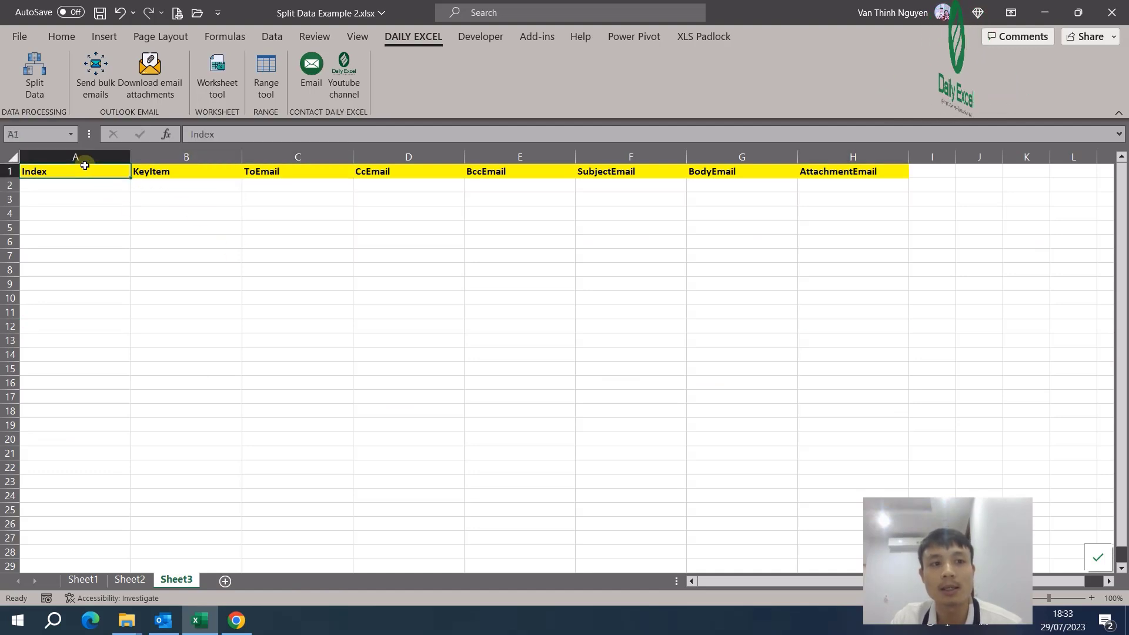
drag(82, 170, 858, 181)
drag(863, 174, 863, 173)
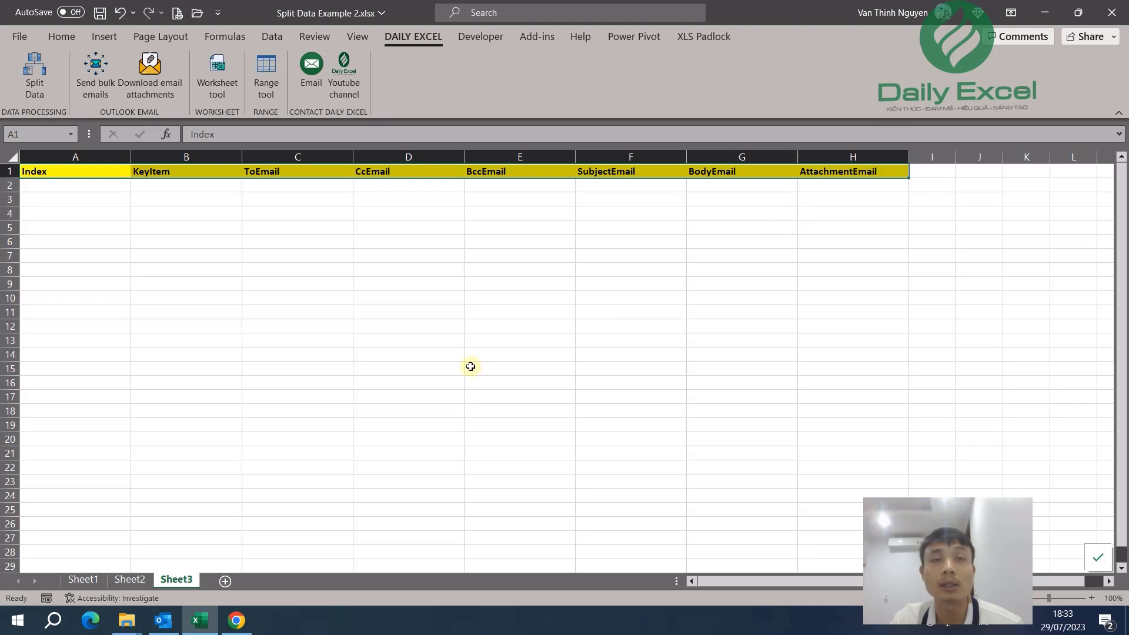
Bring up Sheet2's filled email table and look at the KV1 email body in G2
click(131, 581)
drag(54, 210, 769, 391)
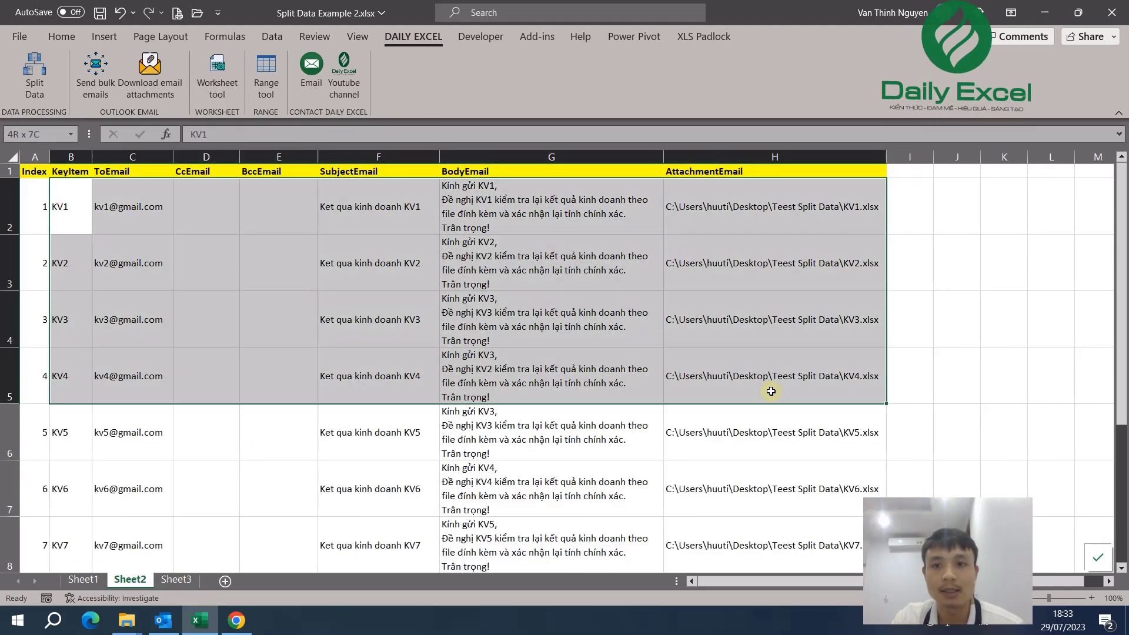
scroll(671, 466, down, 1)
scroll(359, 556, up, 1)
click(176, 580)
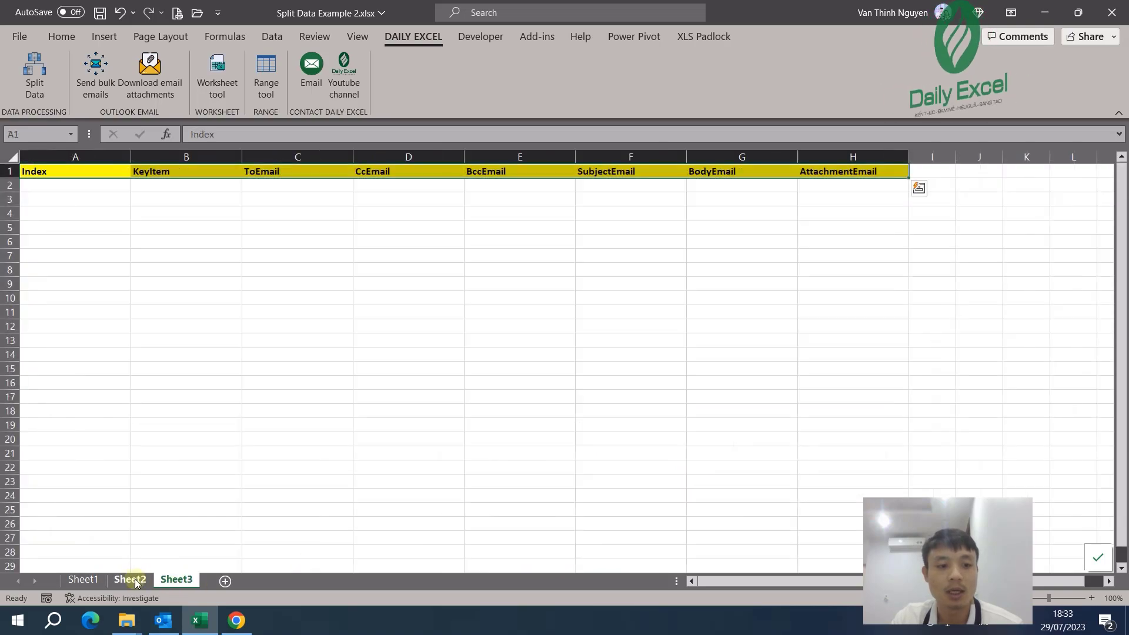
click(130, 580)
click(600, 221)
scroll(756, 368, down, 1)
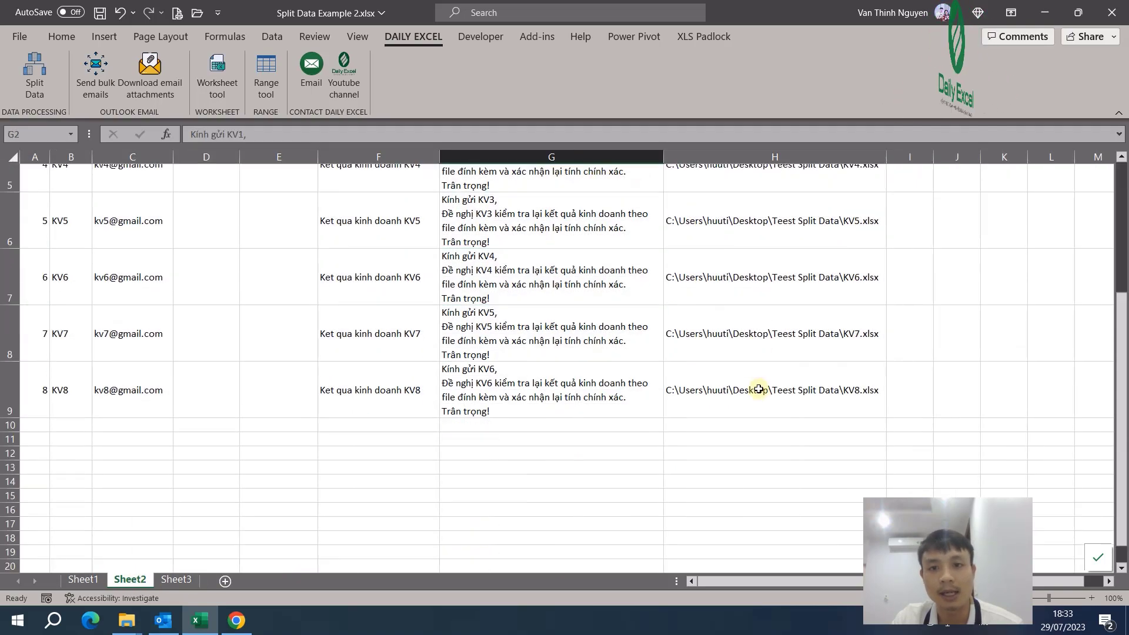
scroll(491, 400, up, 1)
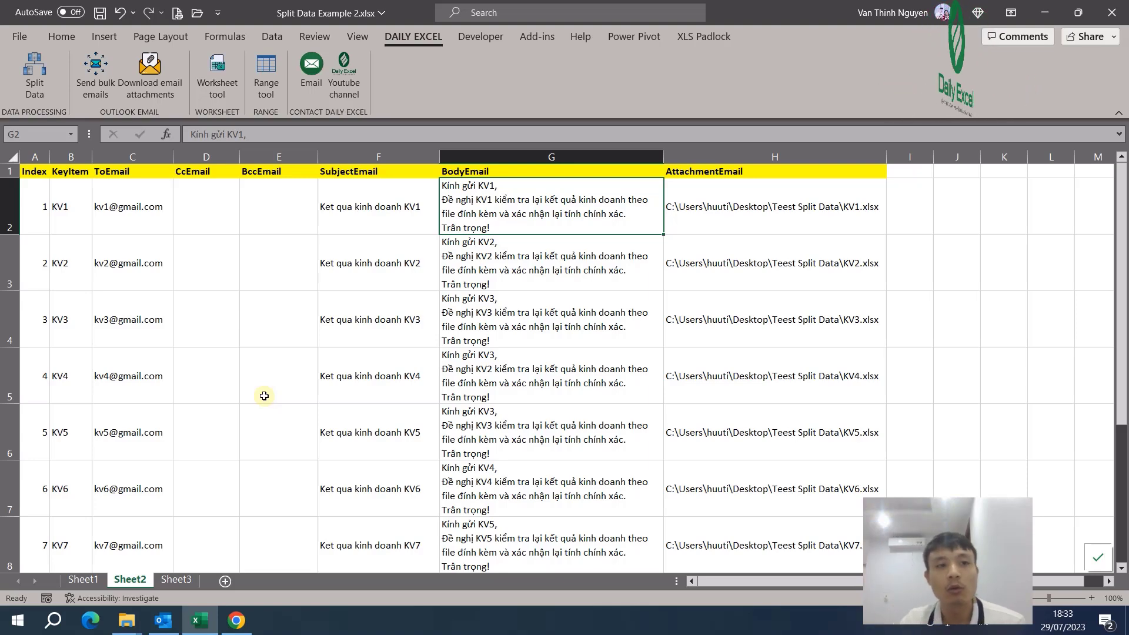
Review the ToEmail formula in C2, the column F subjects and the KV1 body text
click(151, 229)
scroll(141, 350, down, 1)
scroll(141, 350, up, 1)
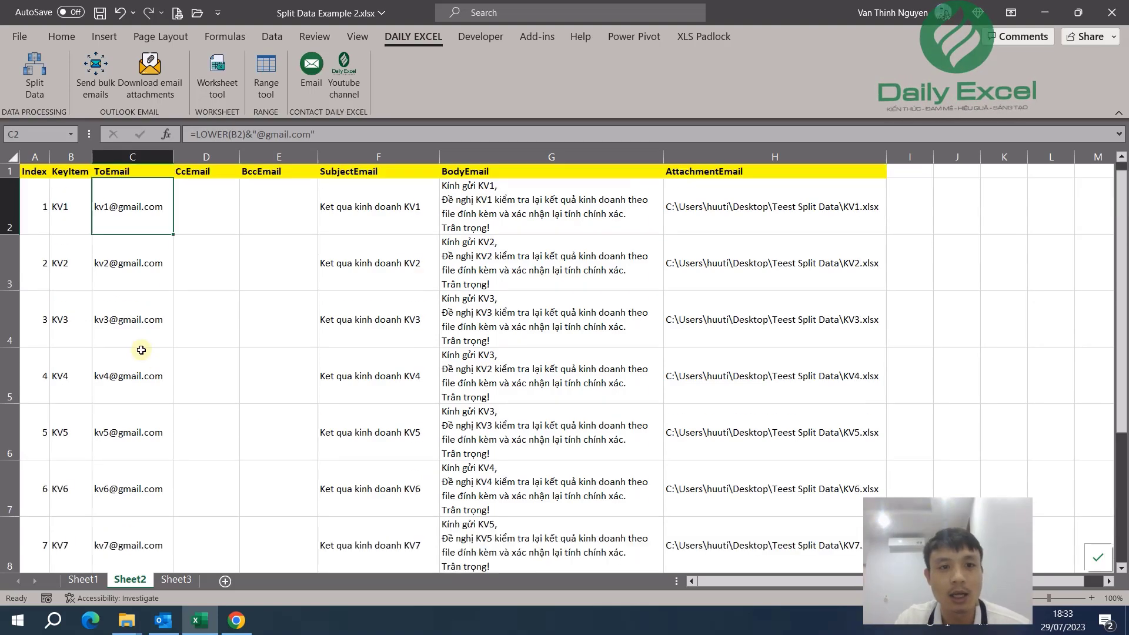
click(362, 205)
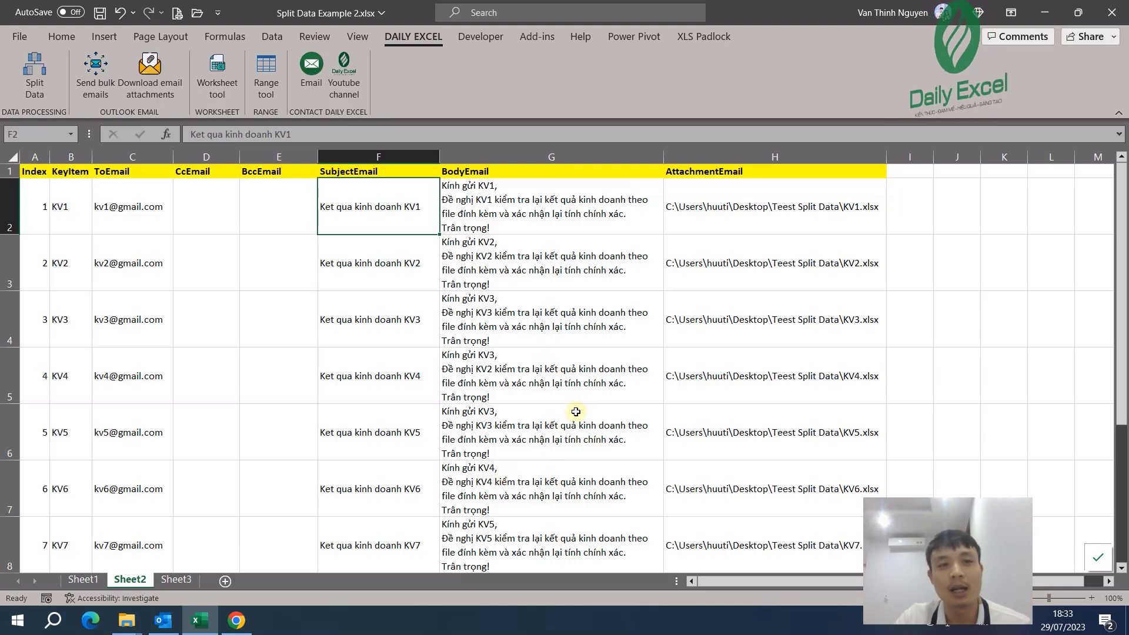
click(326, 247)
click(400, 370)
click(419, 465)
click(544, 223)
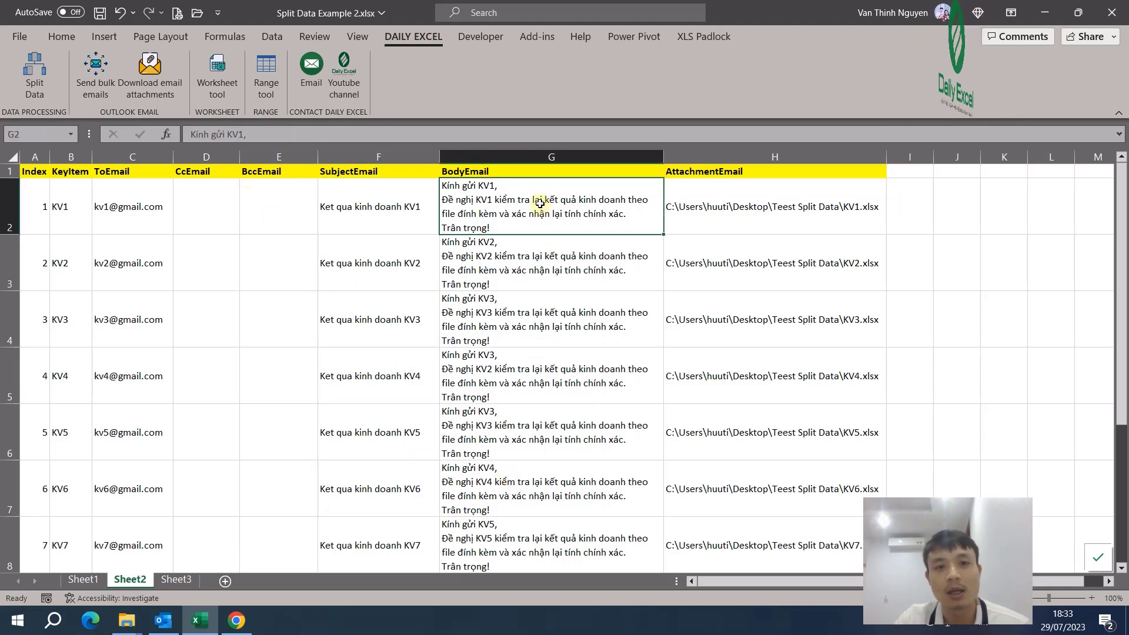
click(559, 298)
click(557, 223)
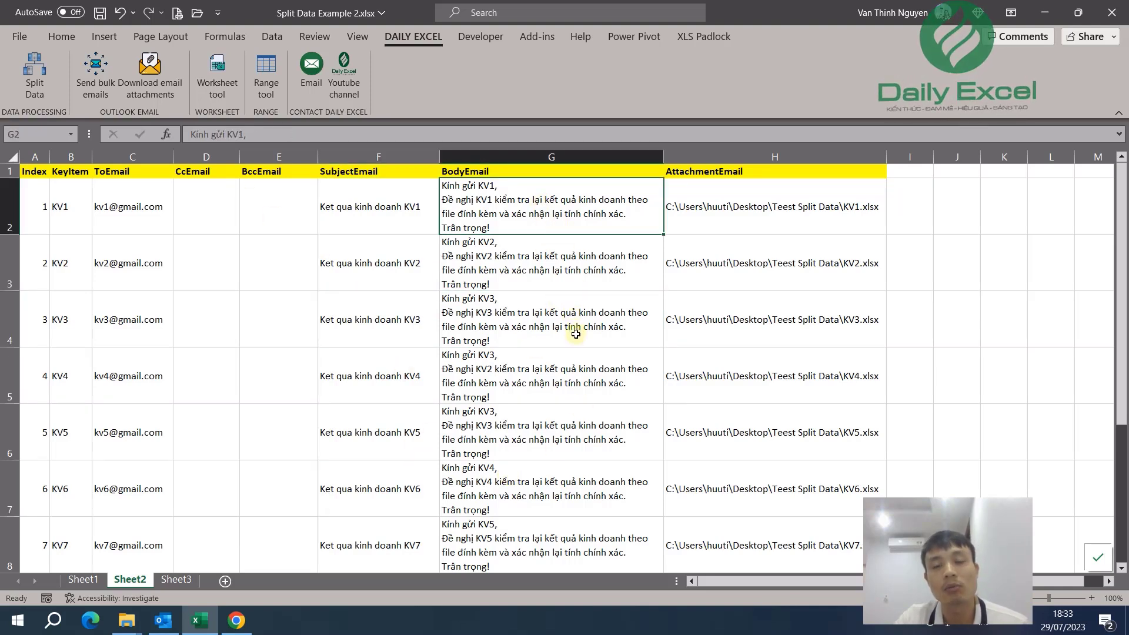
Inspect the H2 attachment path formula and the attachment paths below it
click(735, 228)
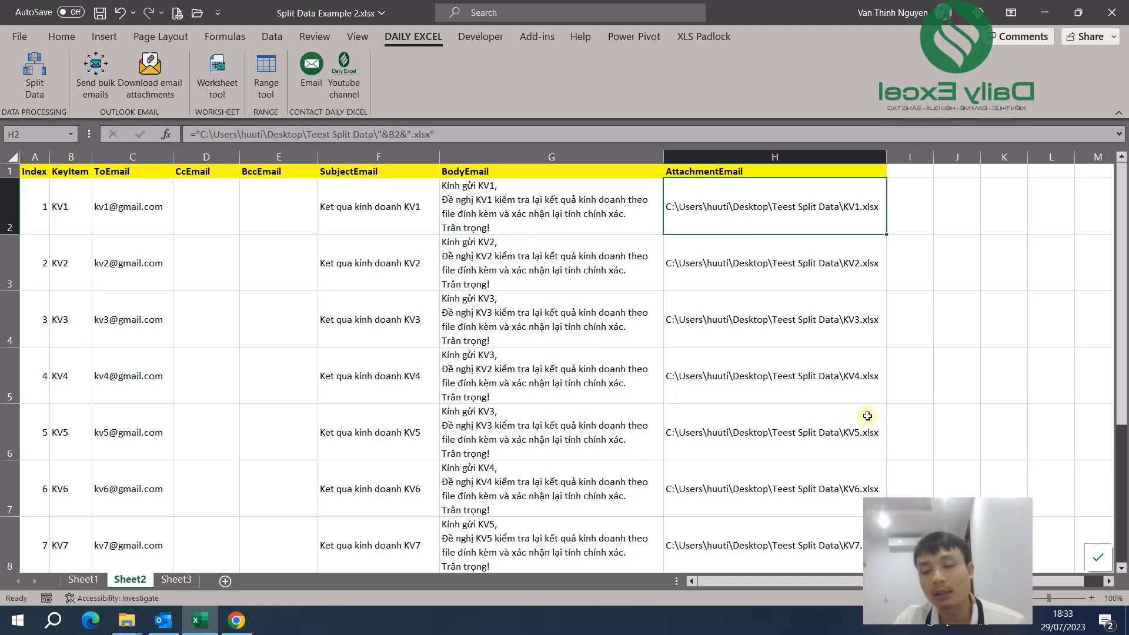
scroll(864, 416, down, 3)
scroll(823, 418, up, 2)
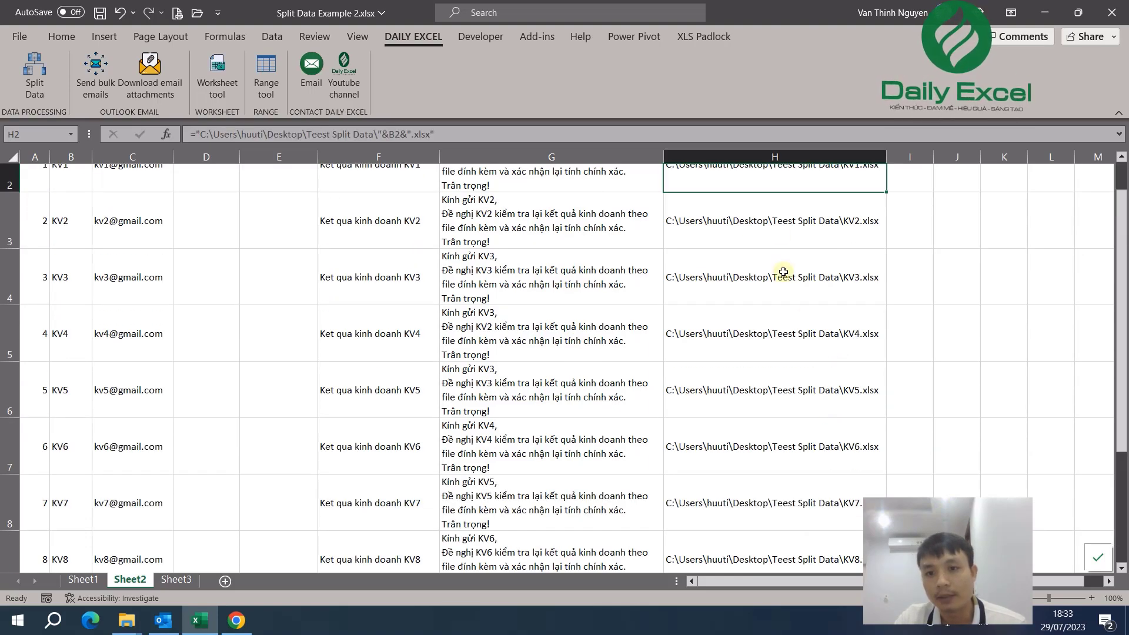
key(Down)
scroll(801, 420, up, 2)
click(807, 320)
click(917, 358)
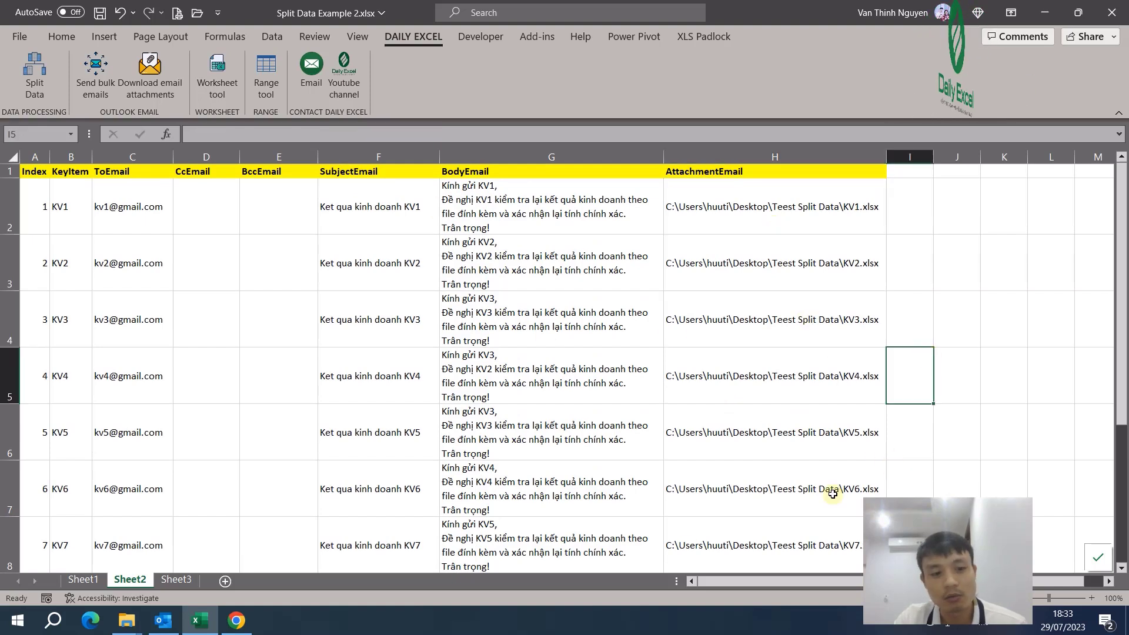
click(774, 224)
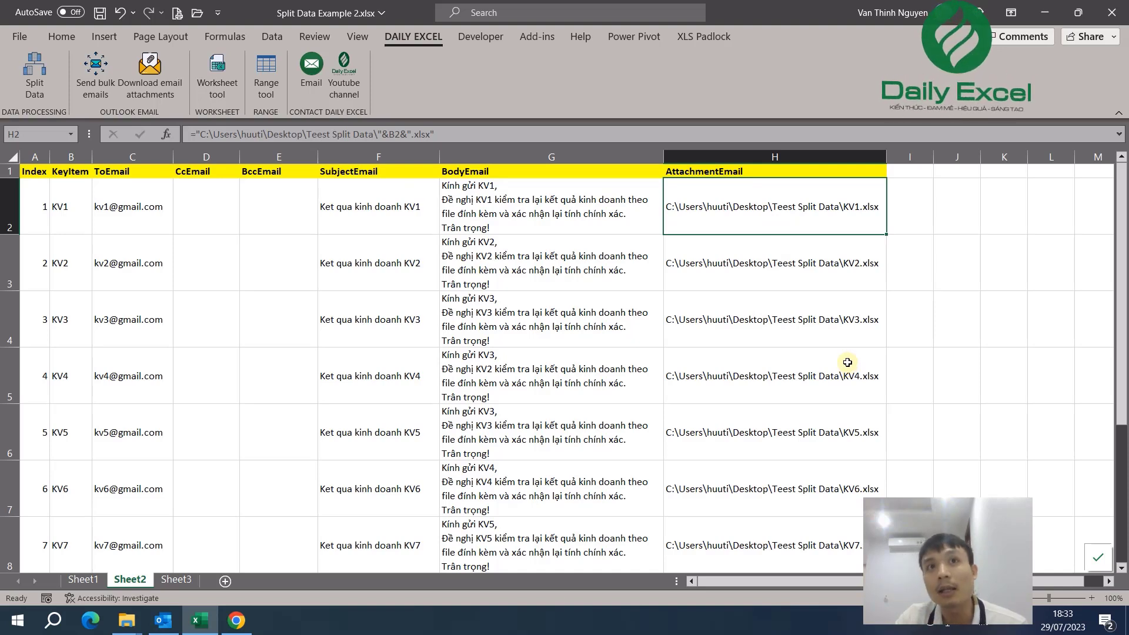
click(126, 622)
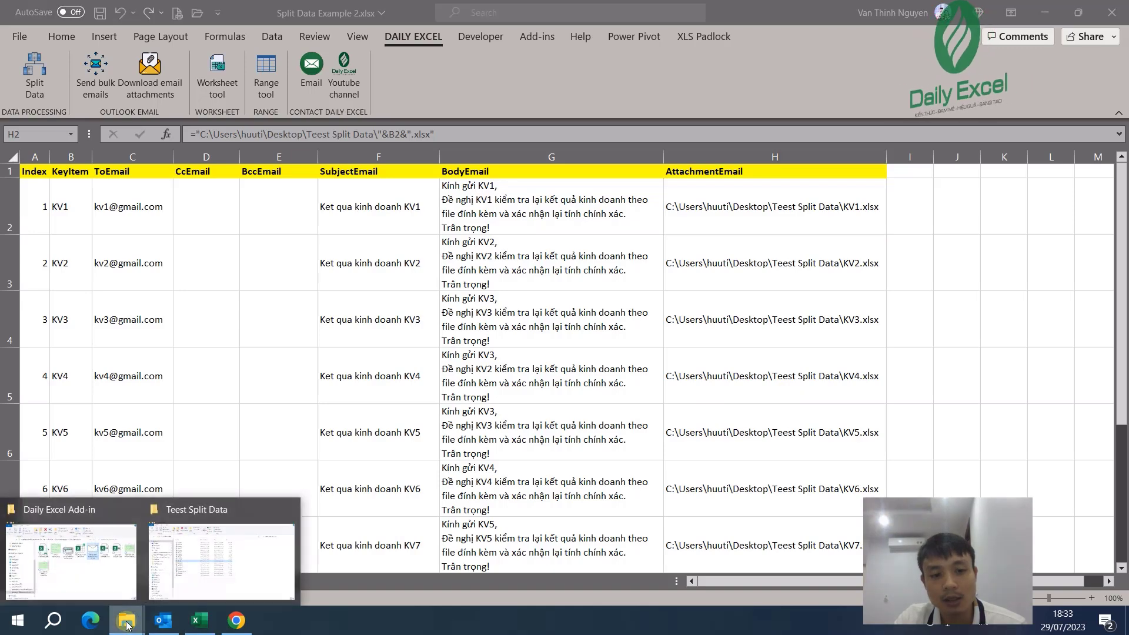
click(222, 559)
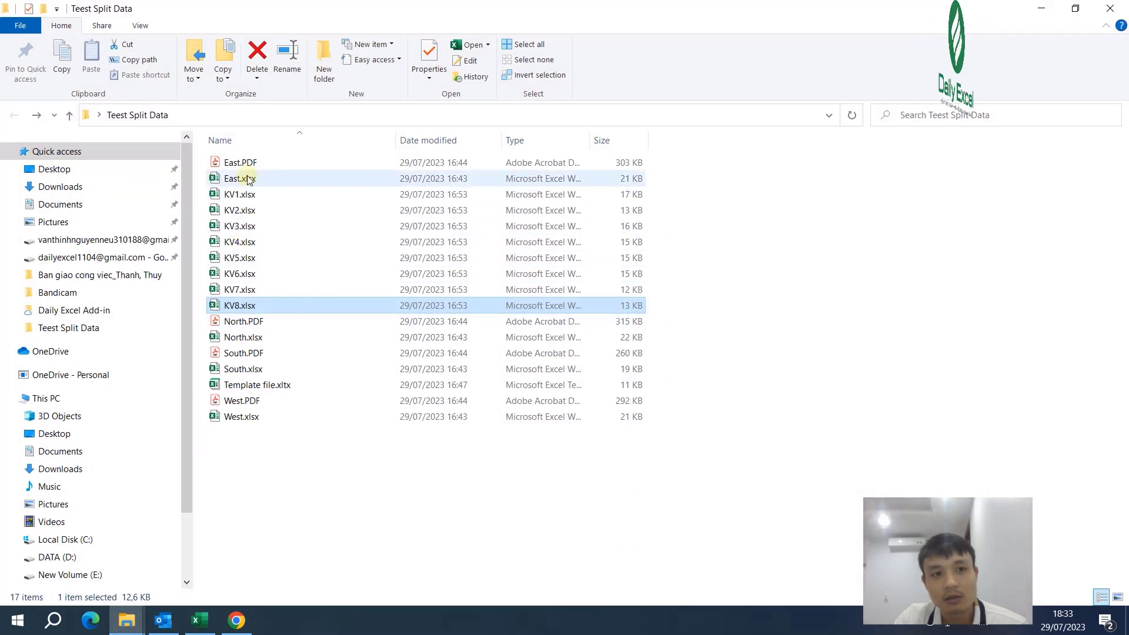
click(241, 195)
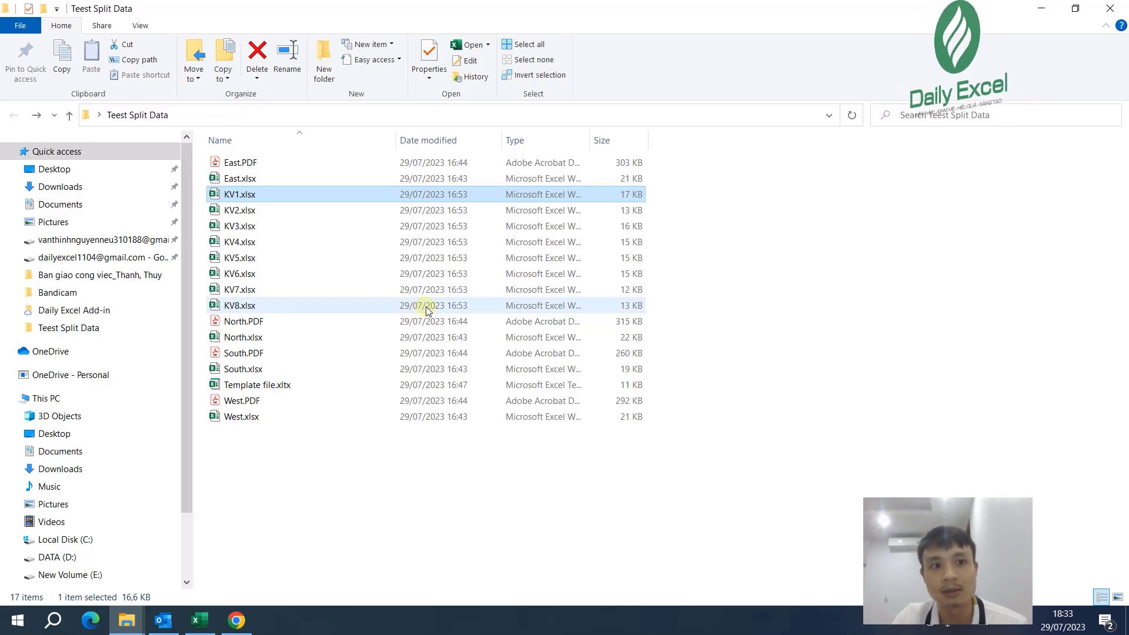
click(312, 115)
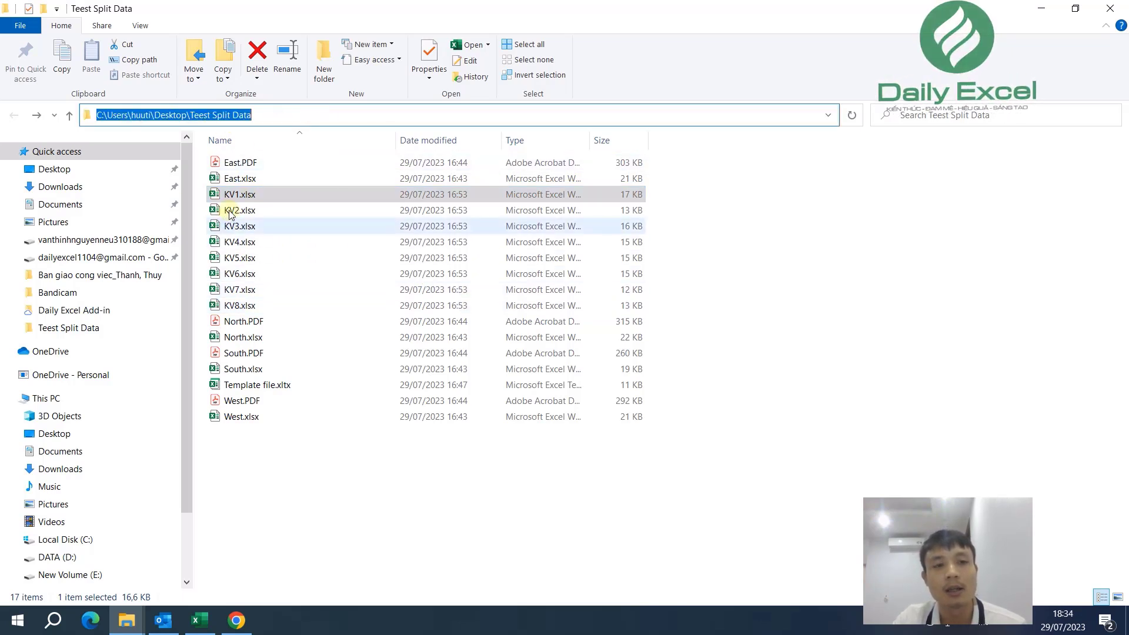
click(244, 199)
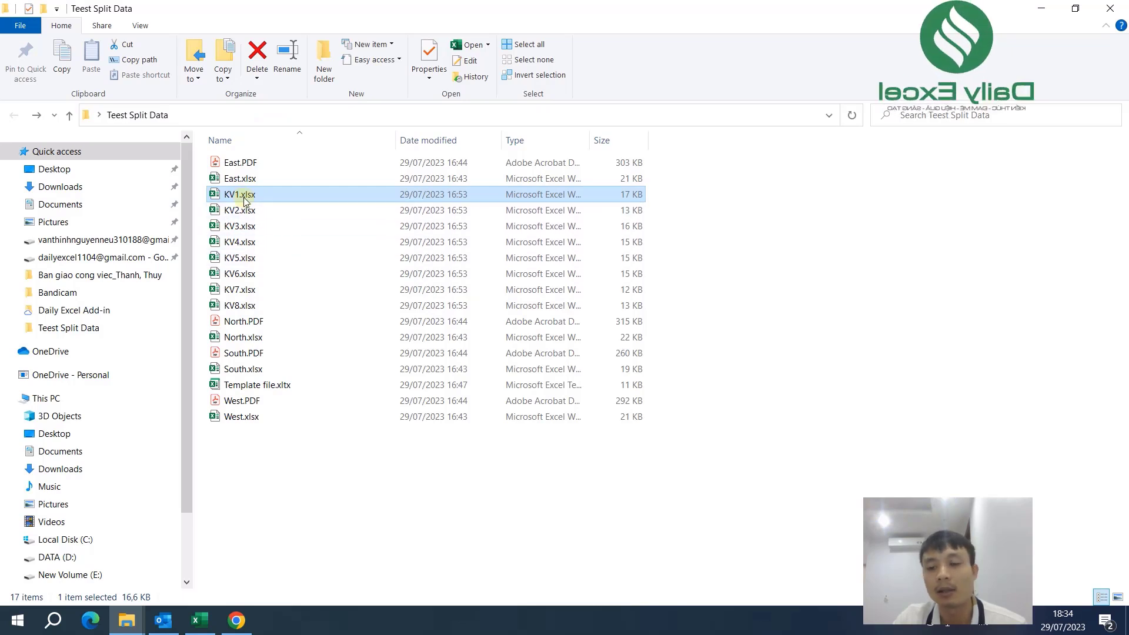
mouse_move(239, 194)
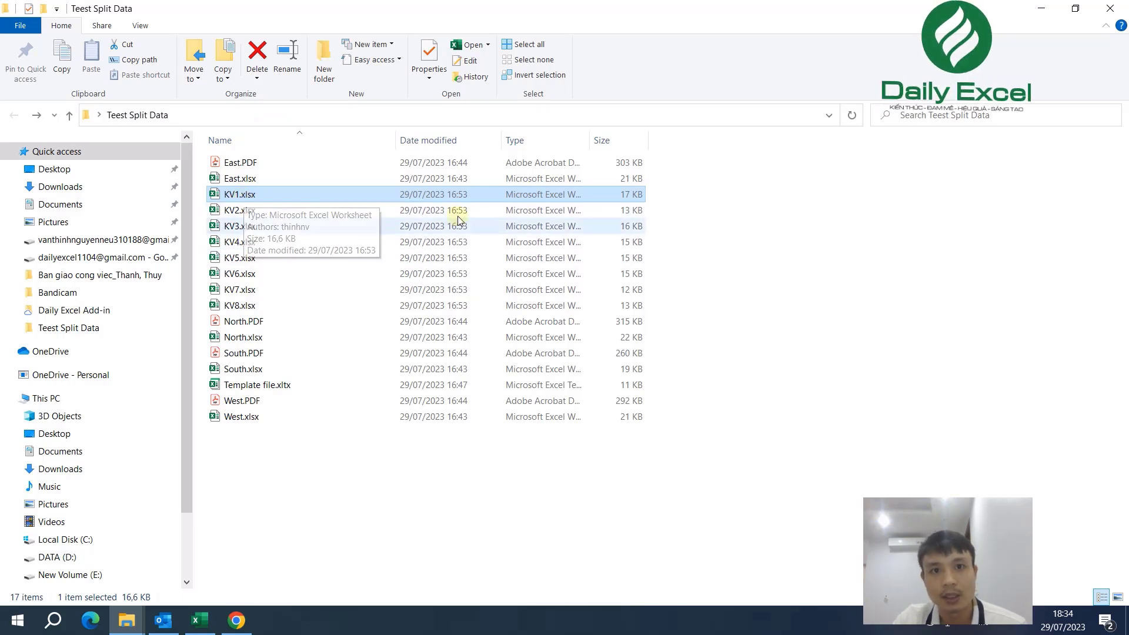
click(149, 29)
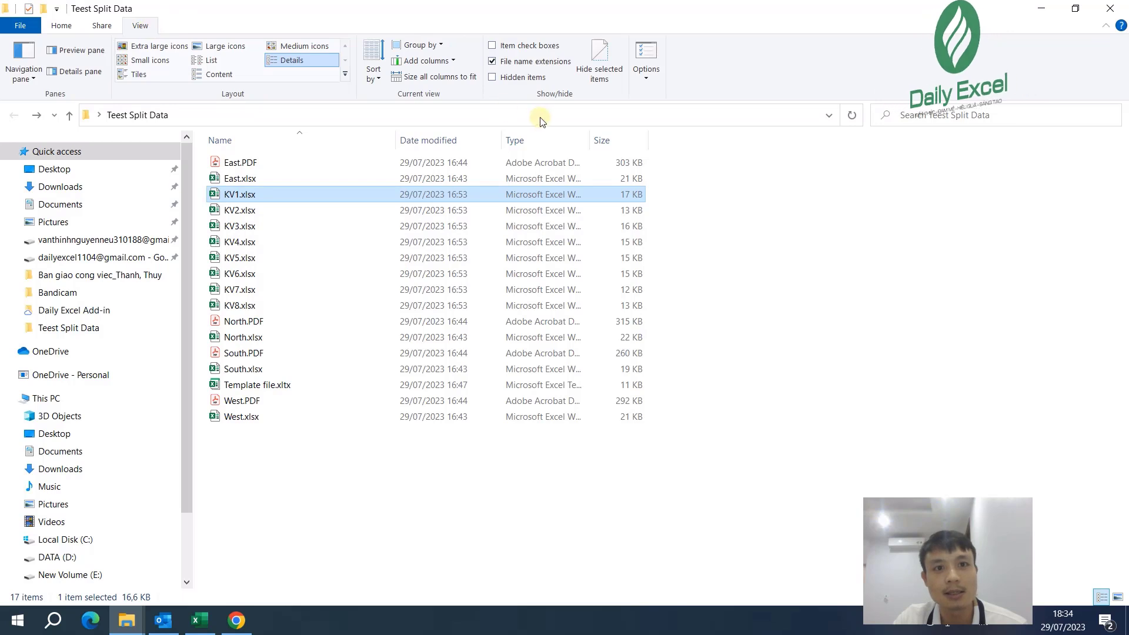
click(61, 25)
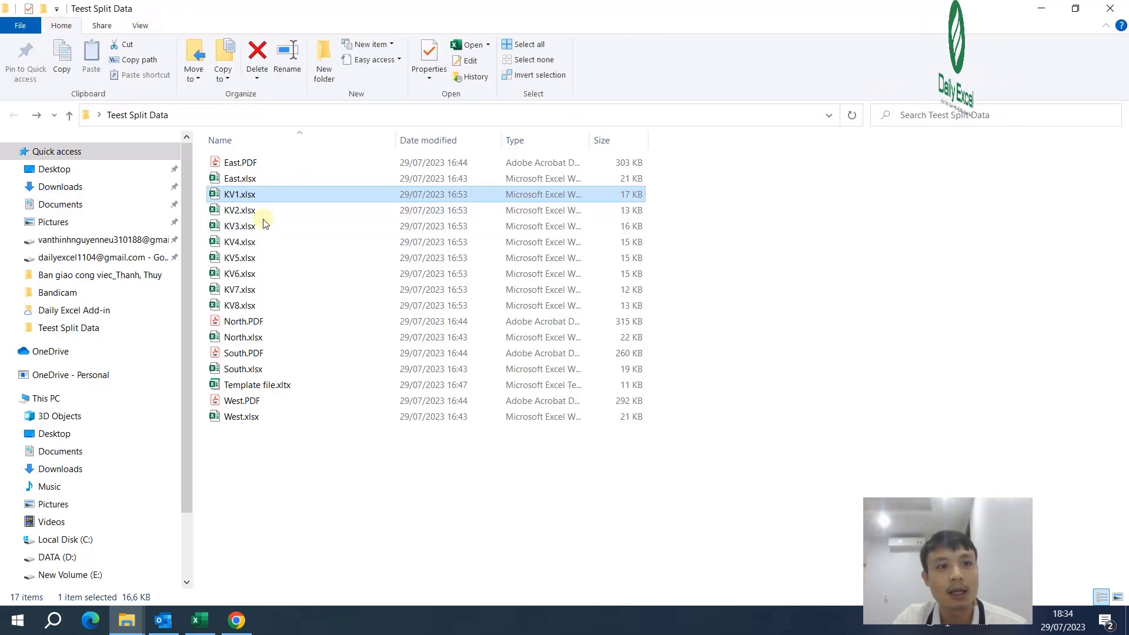
click(254, 241)
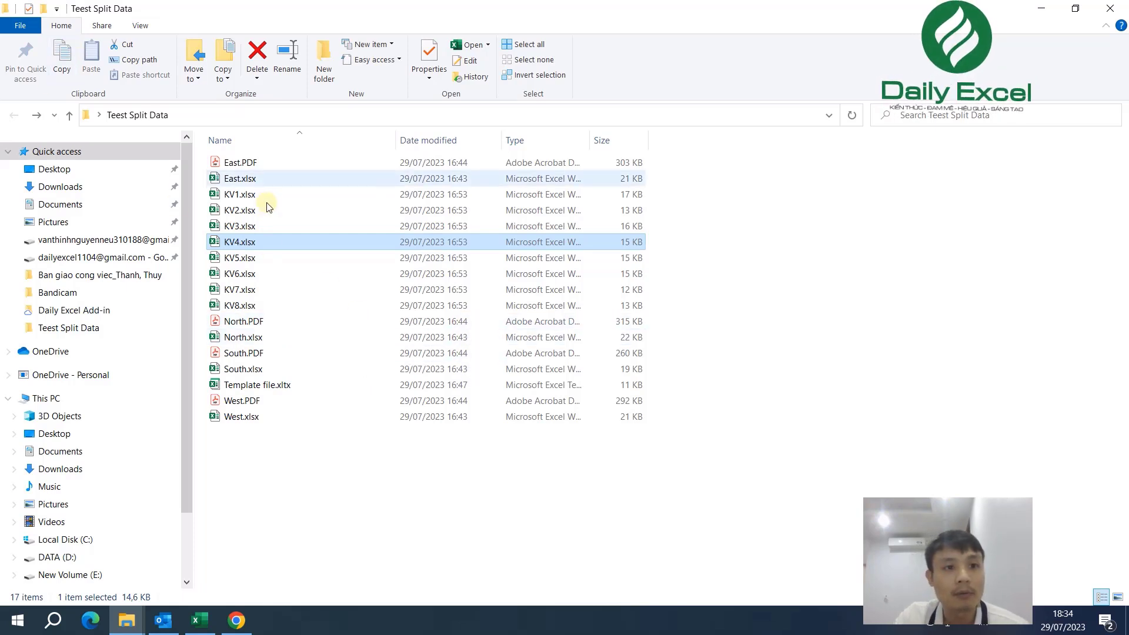
click(140, 24)
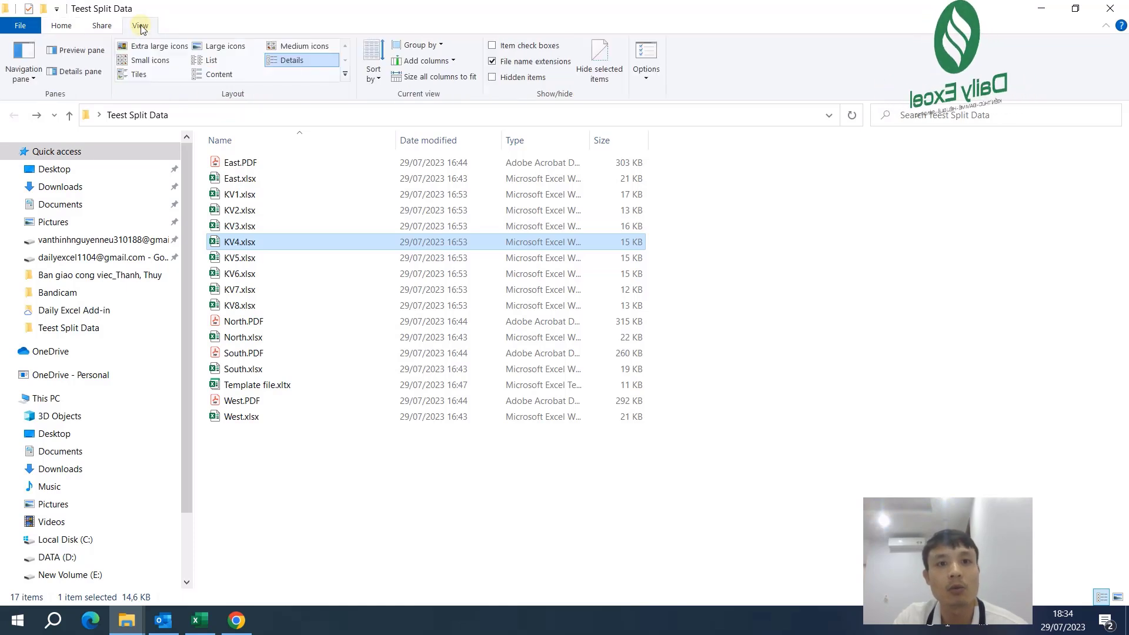
click(493, 62)
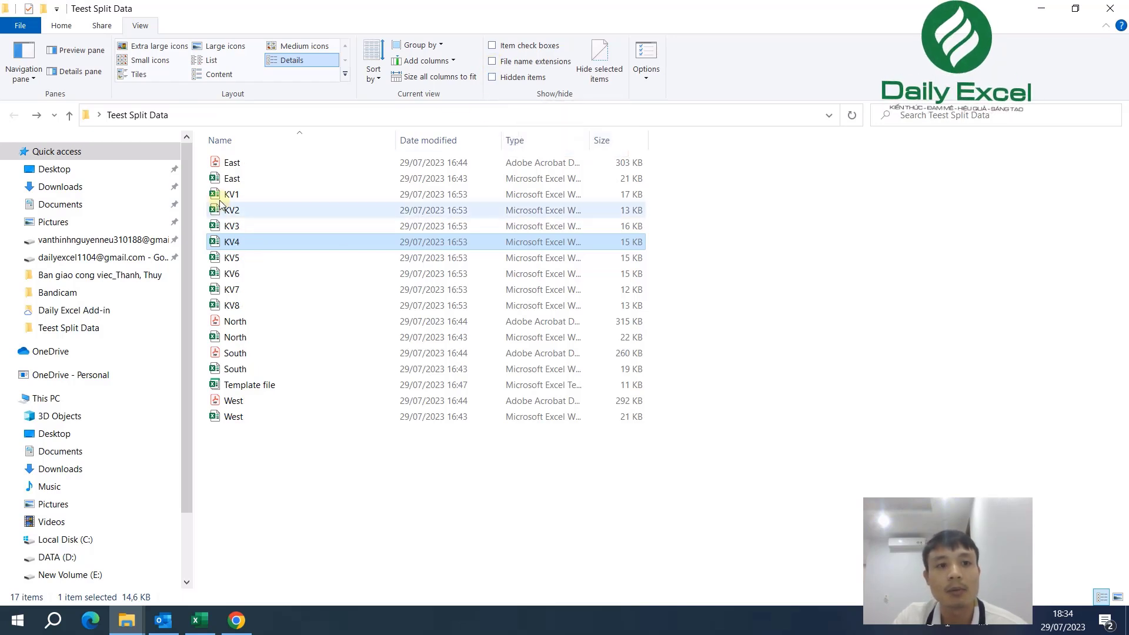
click(492, 61)
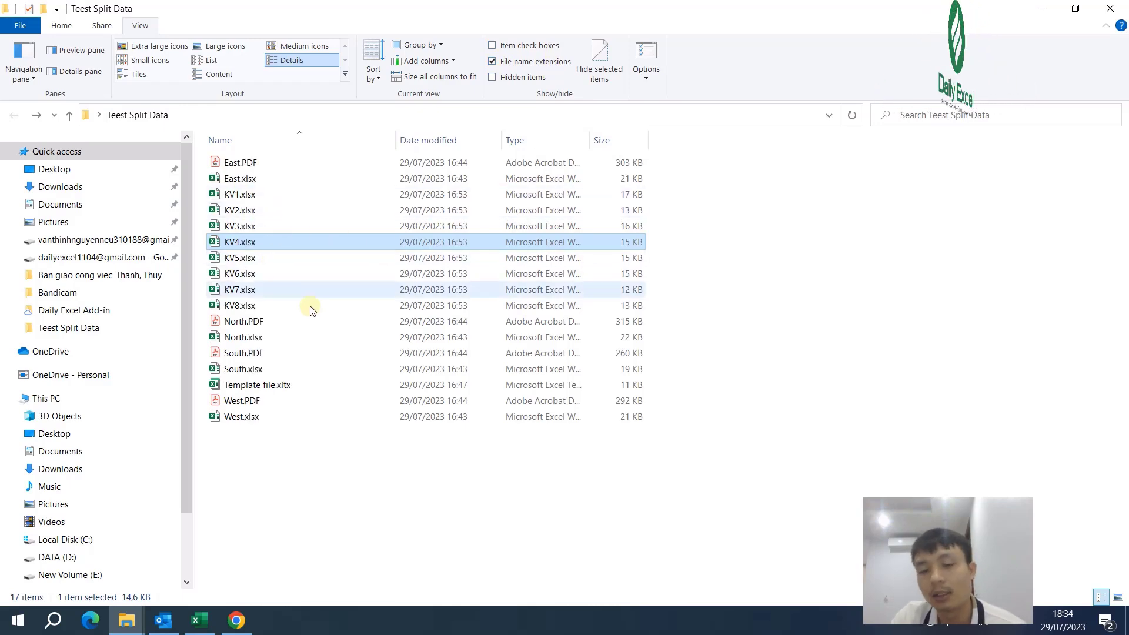
click(200, 620)
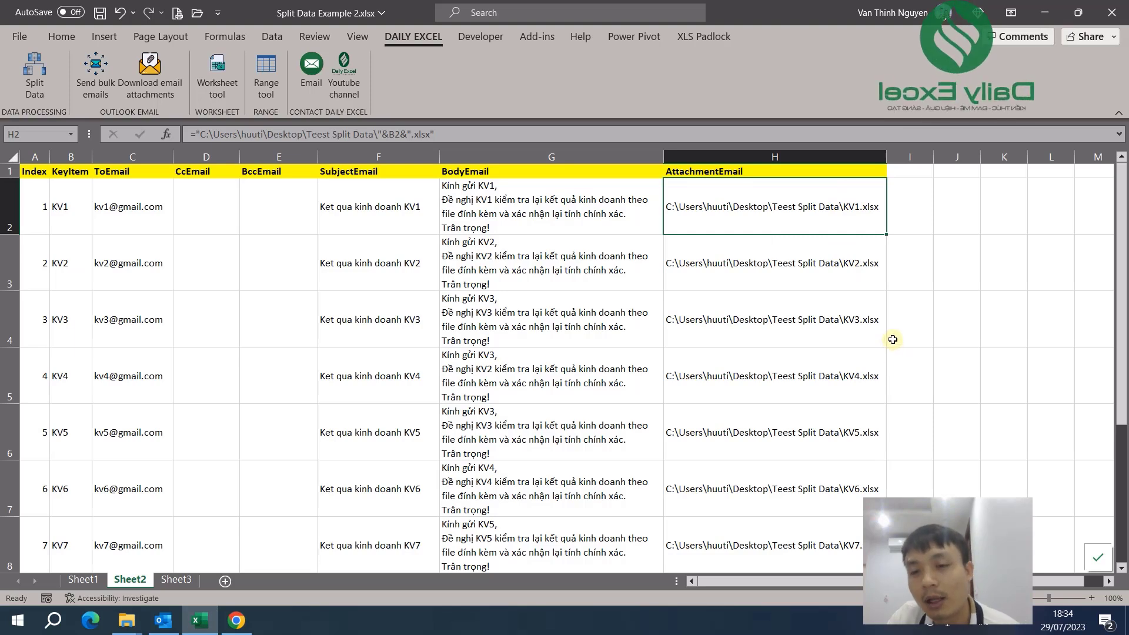
Bring Excel's Sheet2 email list to the front and select the empty BccEmail cell E4
click(946, 278)
click(822, 202)
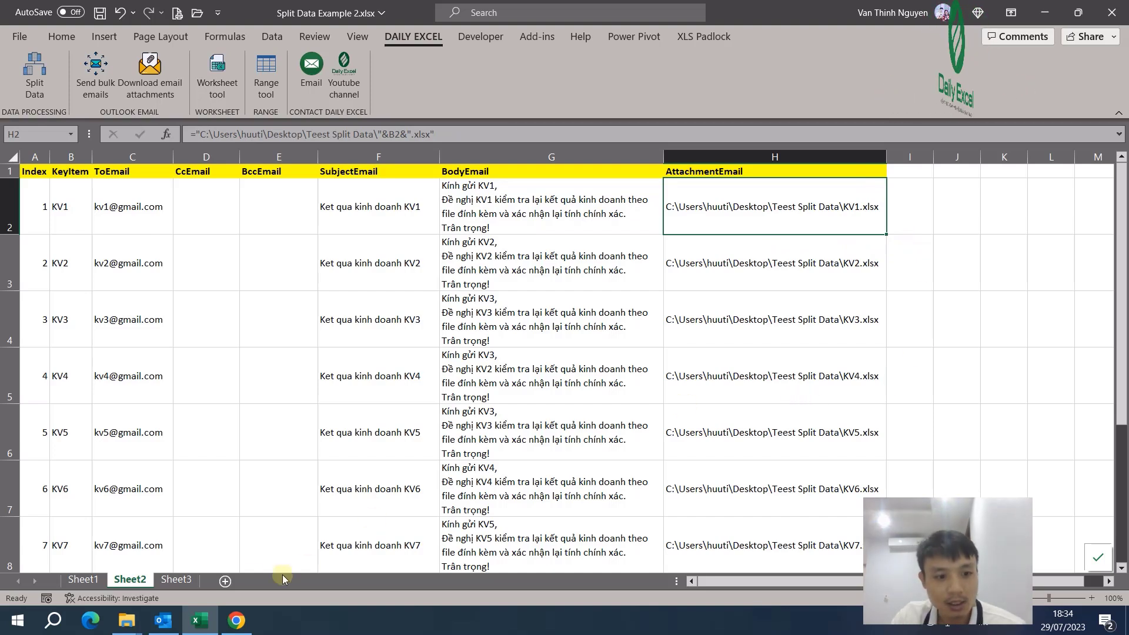
click(237, 329)
click(164, 268)
click(290, 329)
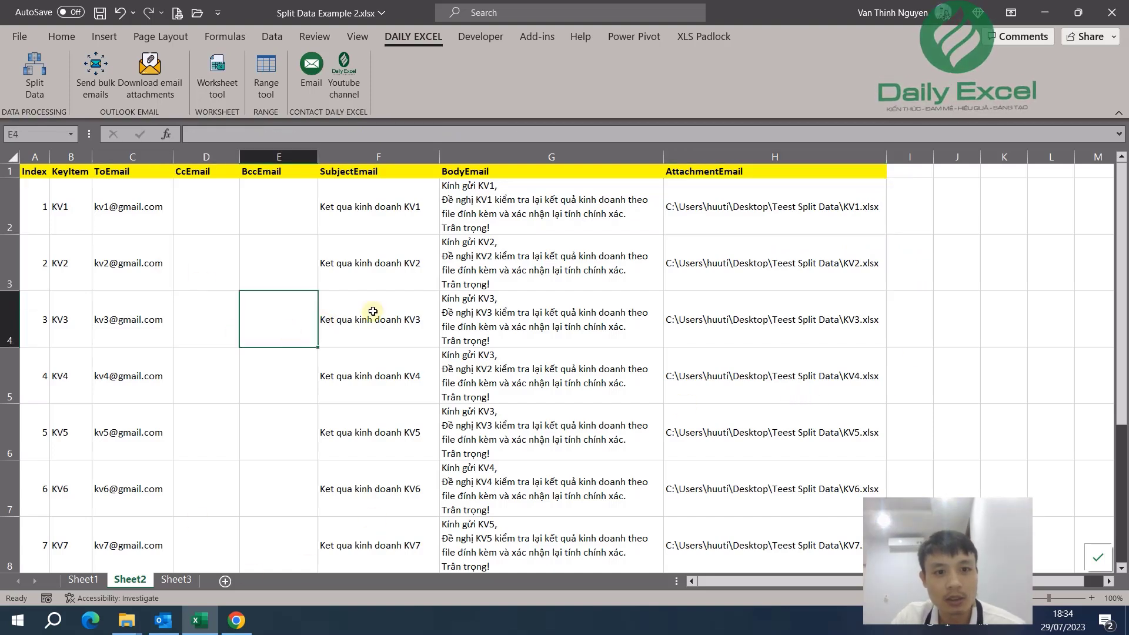
click(373, 312)
click(253, 312)
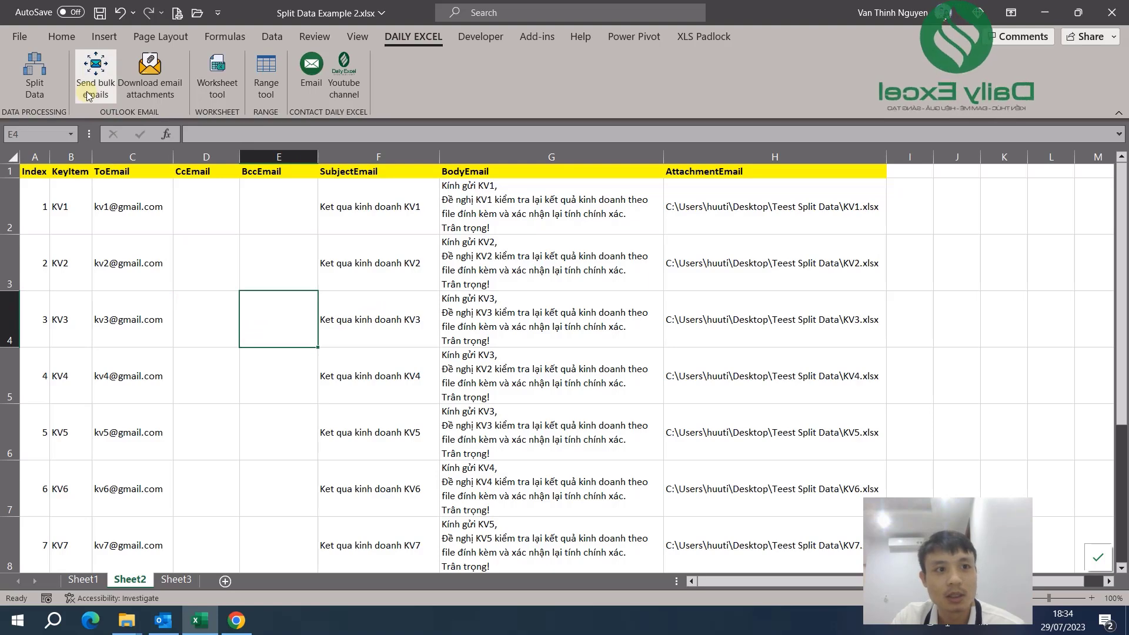
Open Send bulk emails from DAILY EXCEL and choose the sender account
click(88, 95)
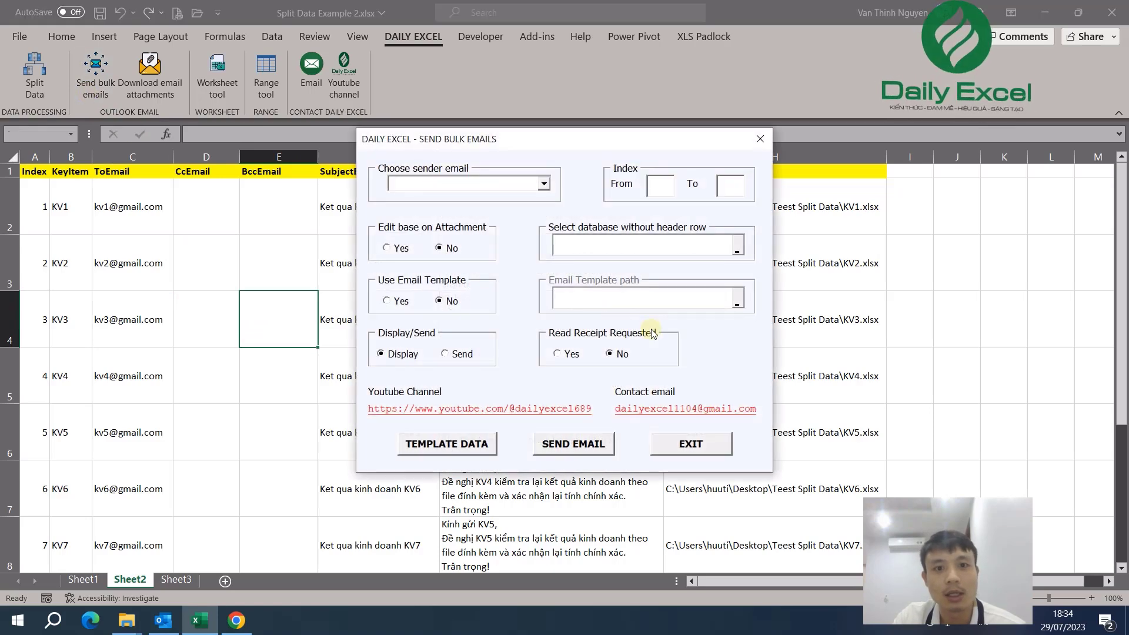
click(545, 185)
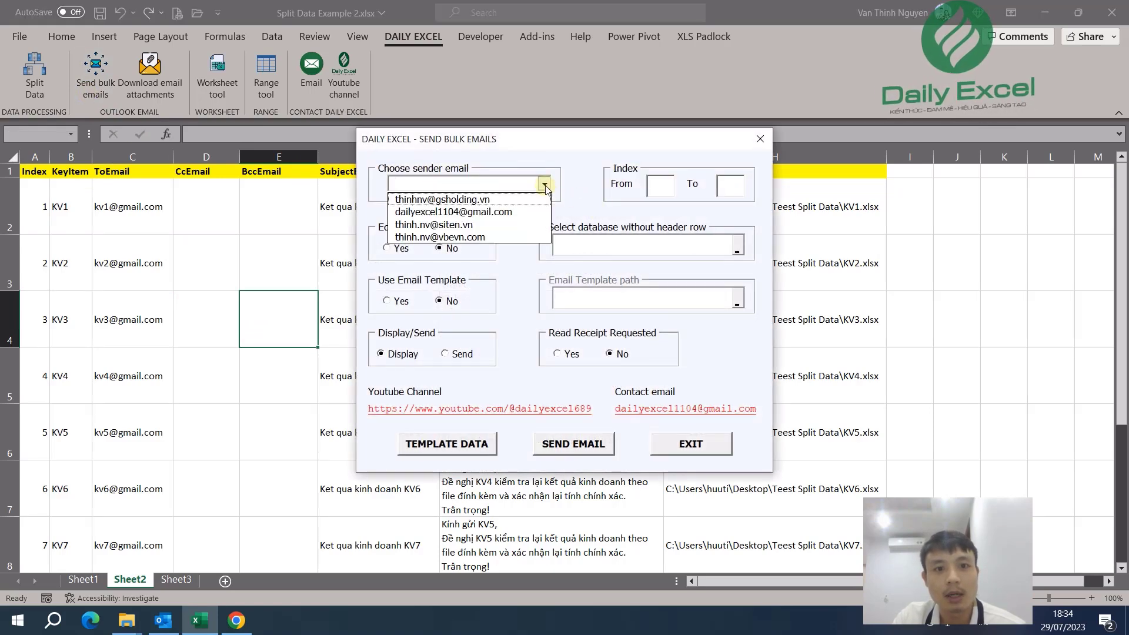
click(521, 206)
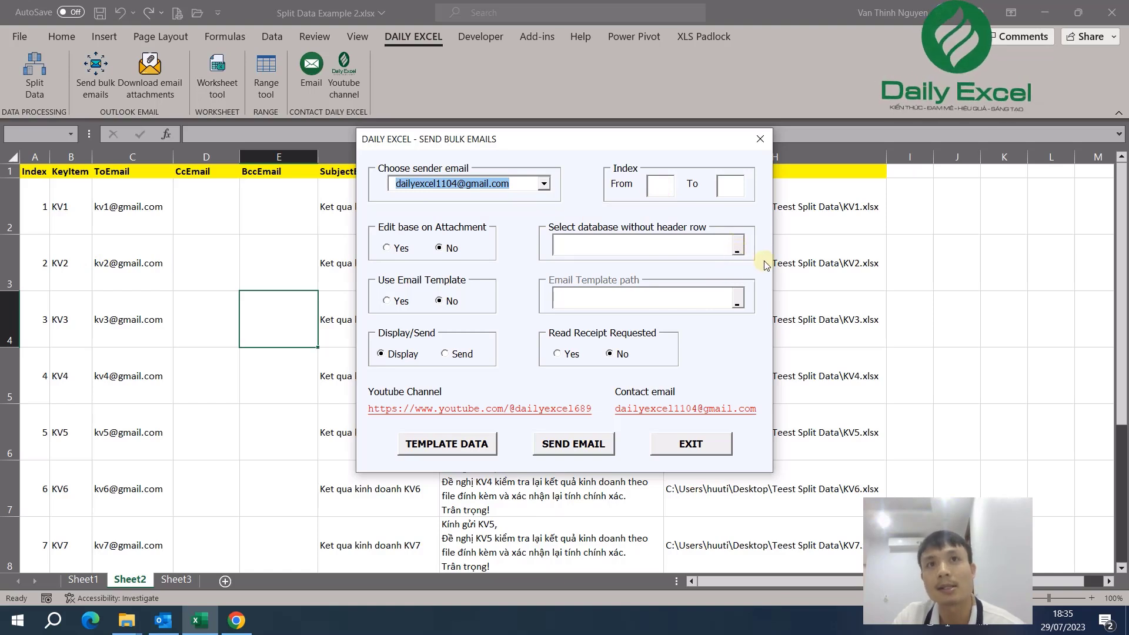
Fill in the index range, clearing the missing-number and range-order warnings, ending at 1 to 8
click(668, 187)
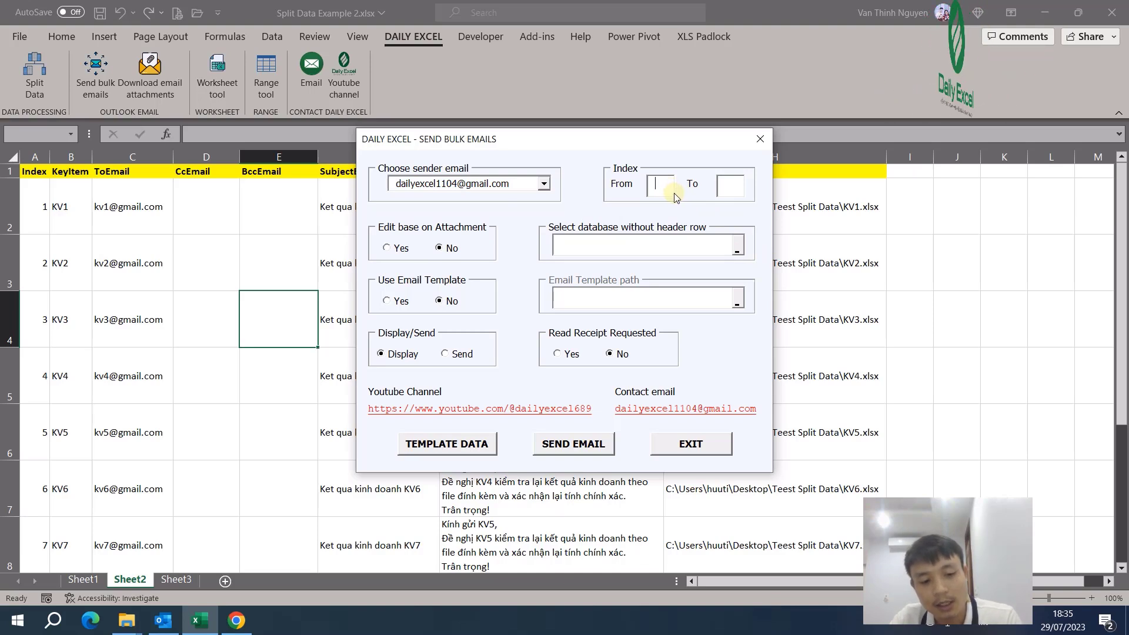
text(4)
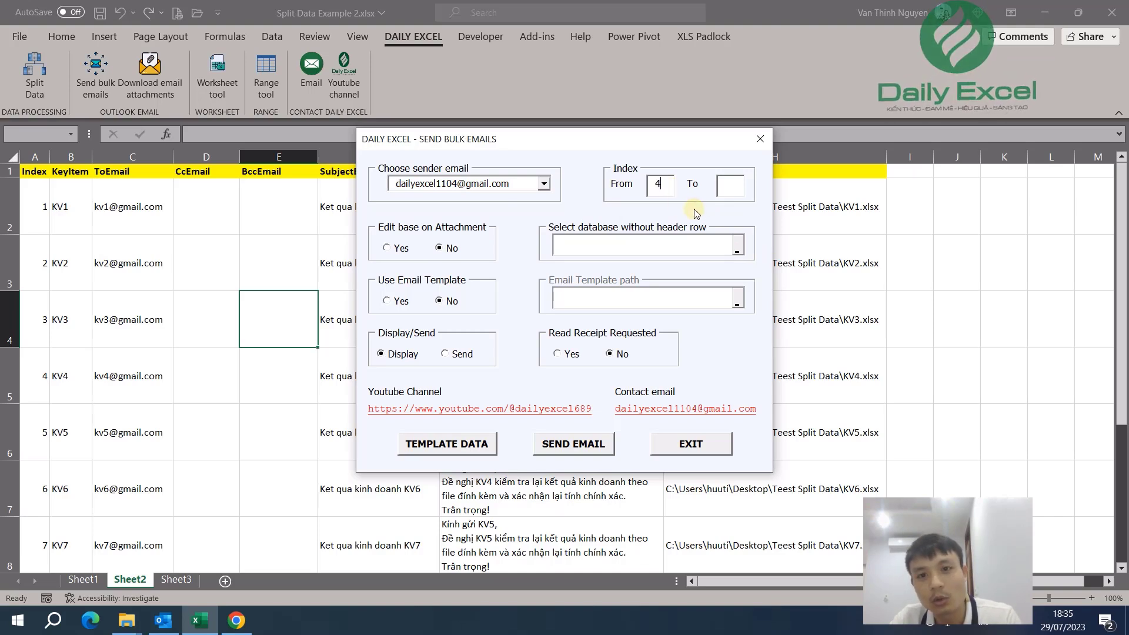
click(589, 445)
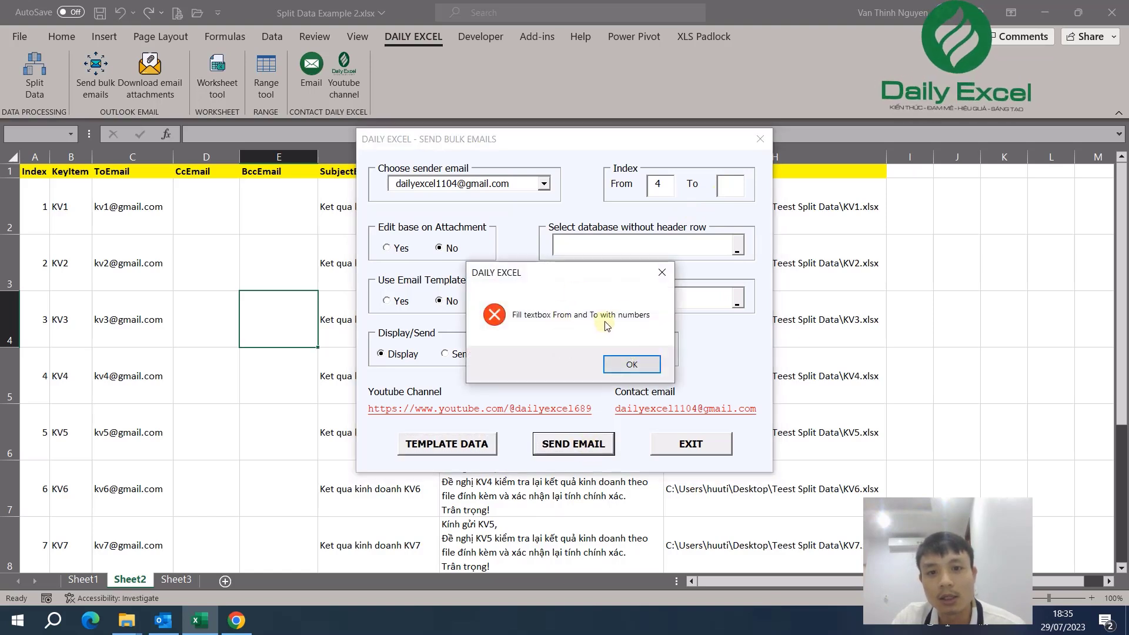
click(631, 364)
click(731, 187)
text(1)
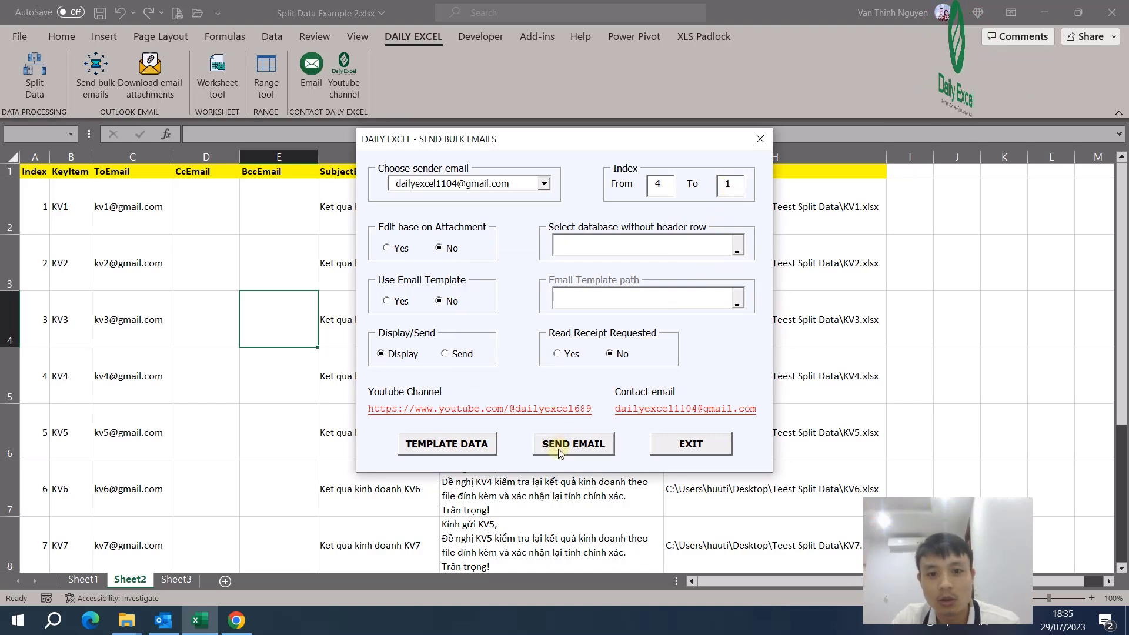
click(559, 452)
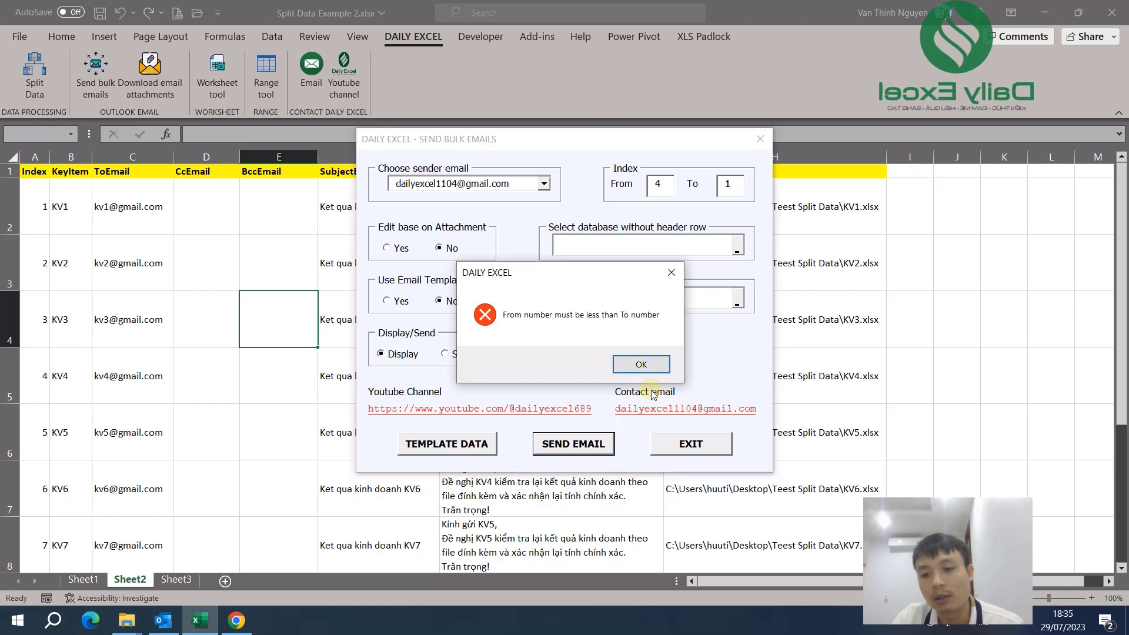
click(650, 371)
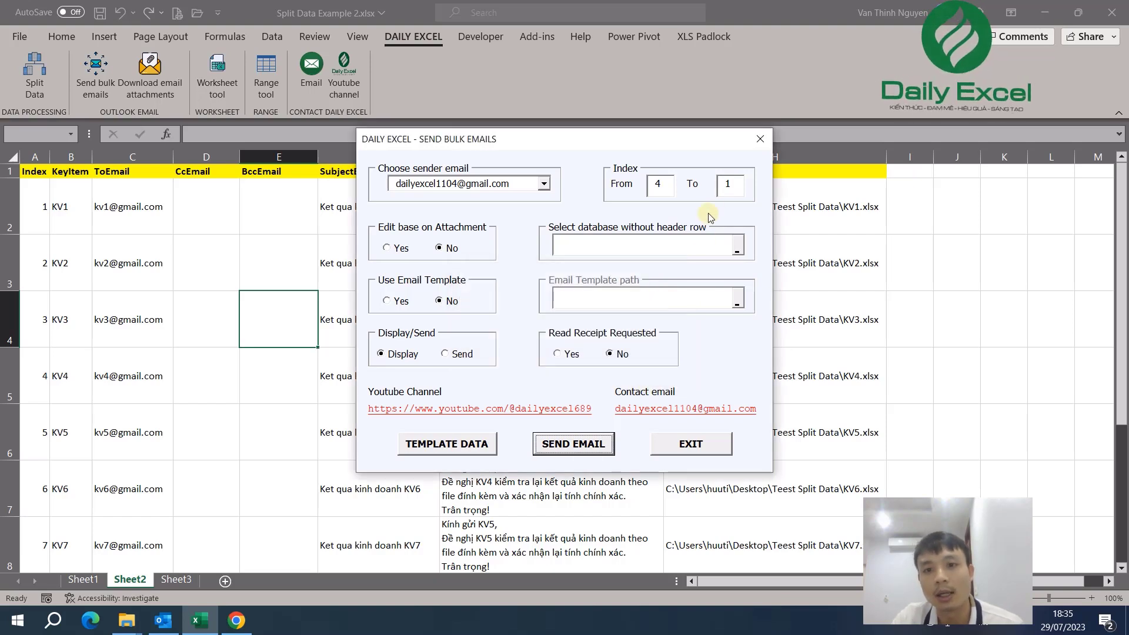
click(665, 185)
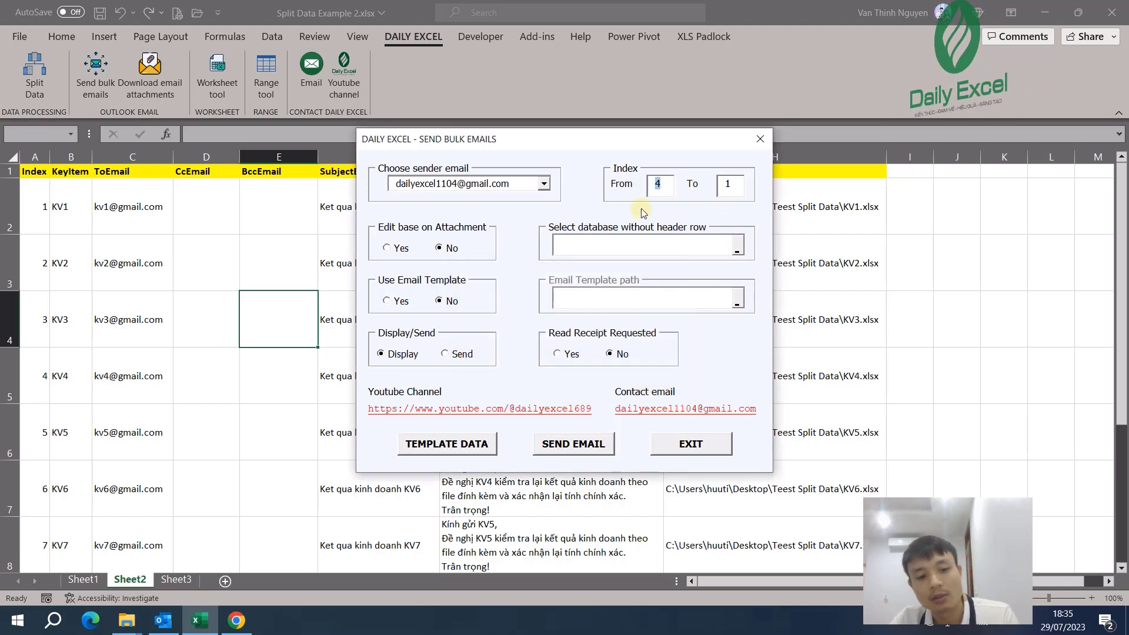
text(1)
double_click(735, 183)
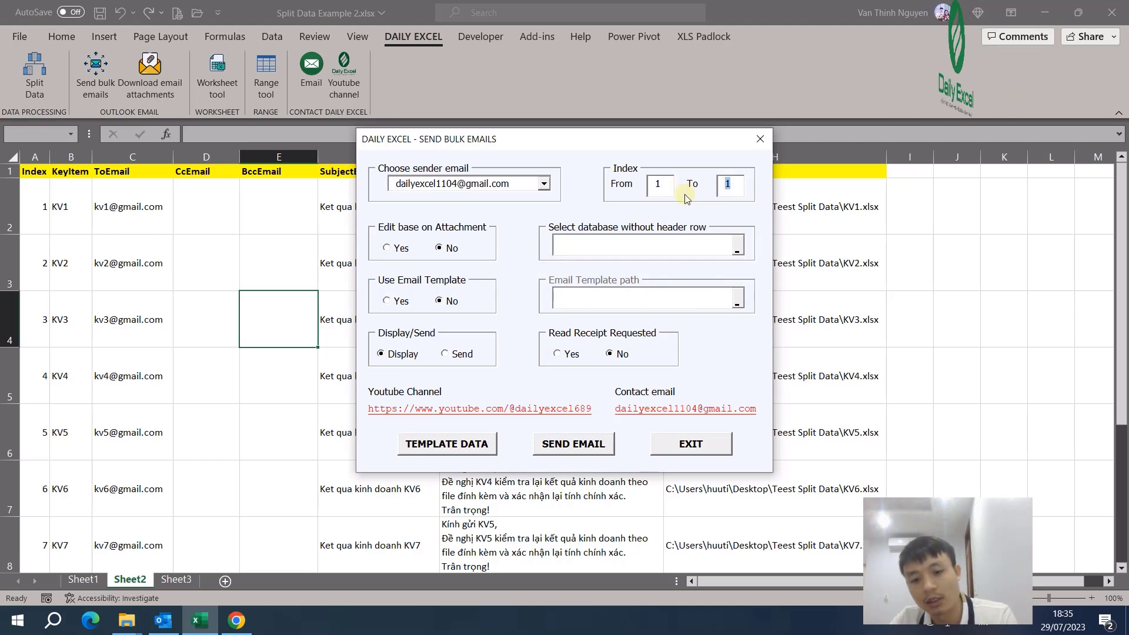
text(8)
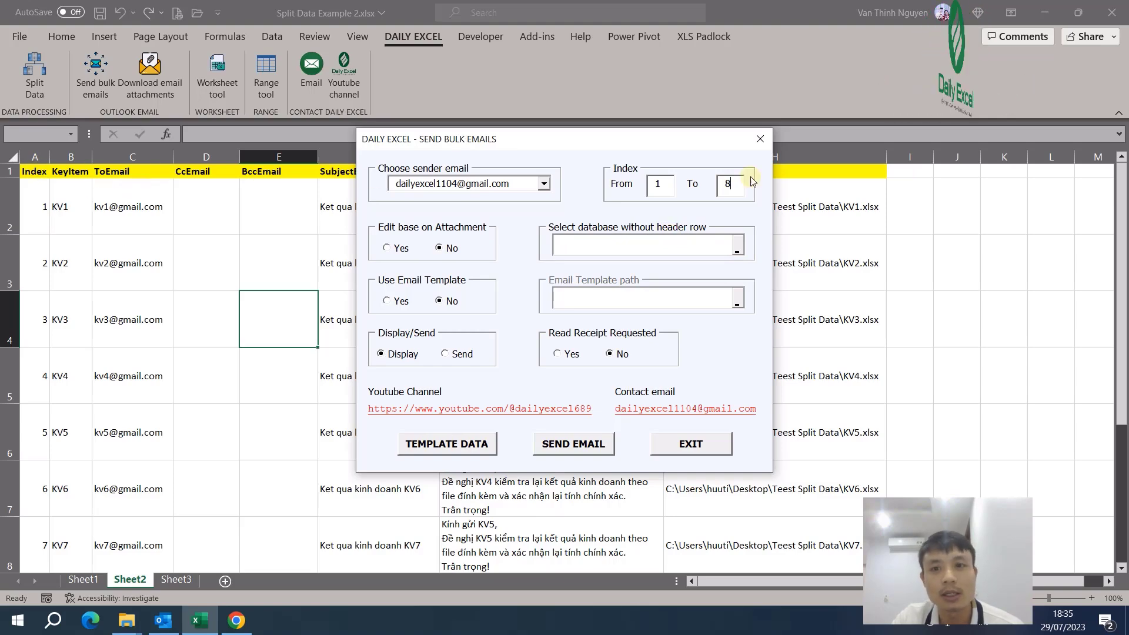
Try marking the Sheet2 email rows as the data range, then close the bulk email form
click(735, 247)
drag(44, 209, 594, 281)
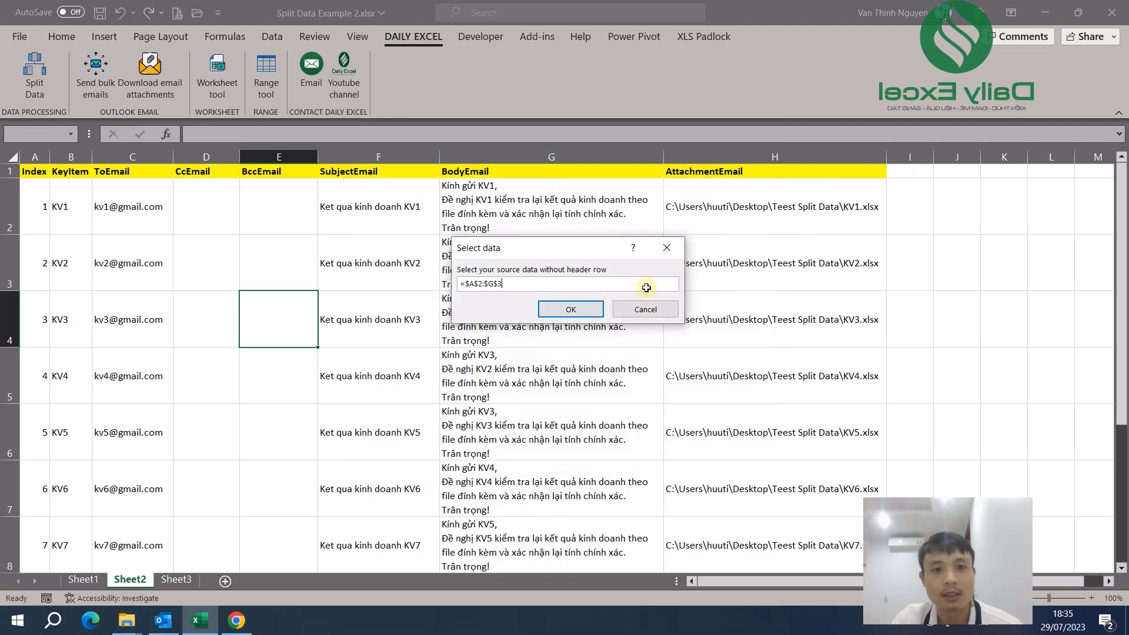
drag(34, 206, 835, 340)
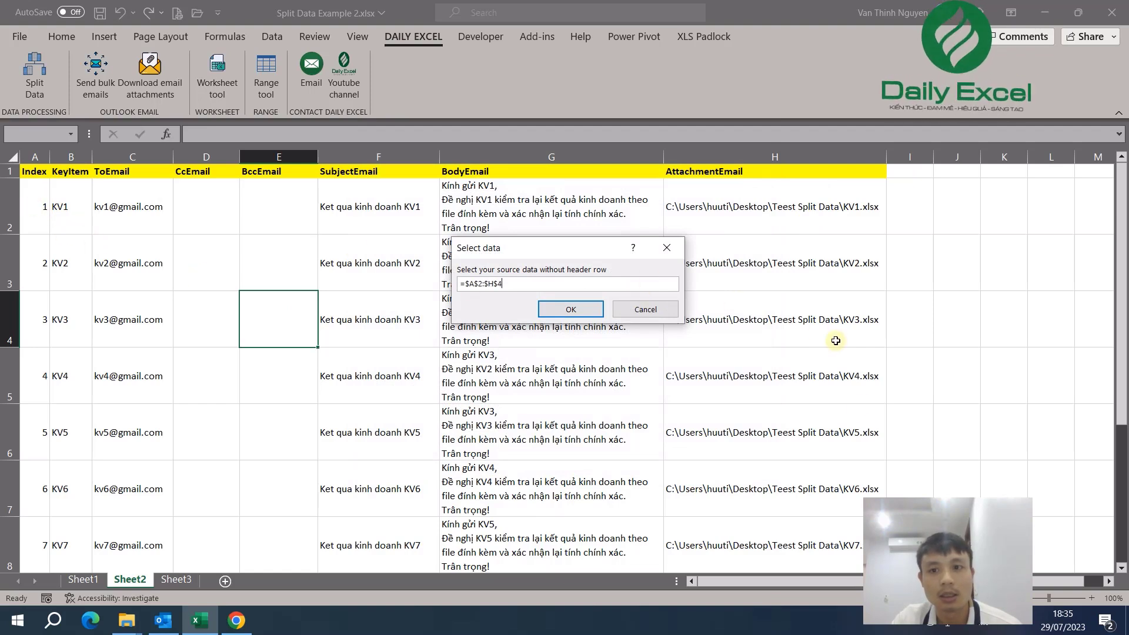
drag(835, 631, 837, 561)
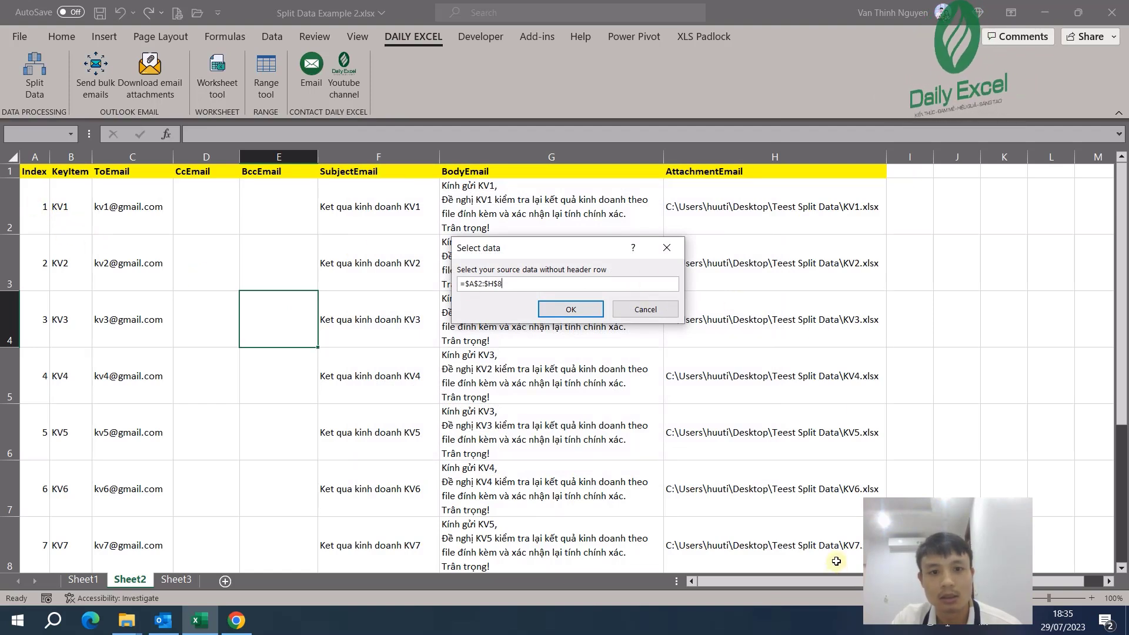
click(641, 314)
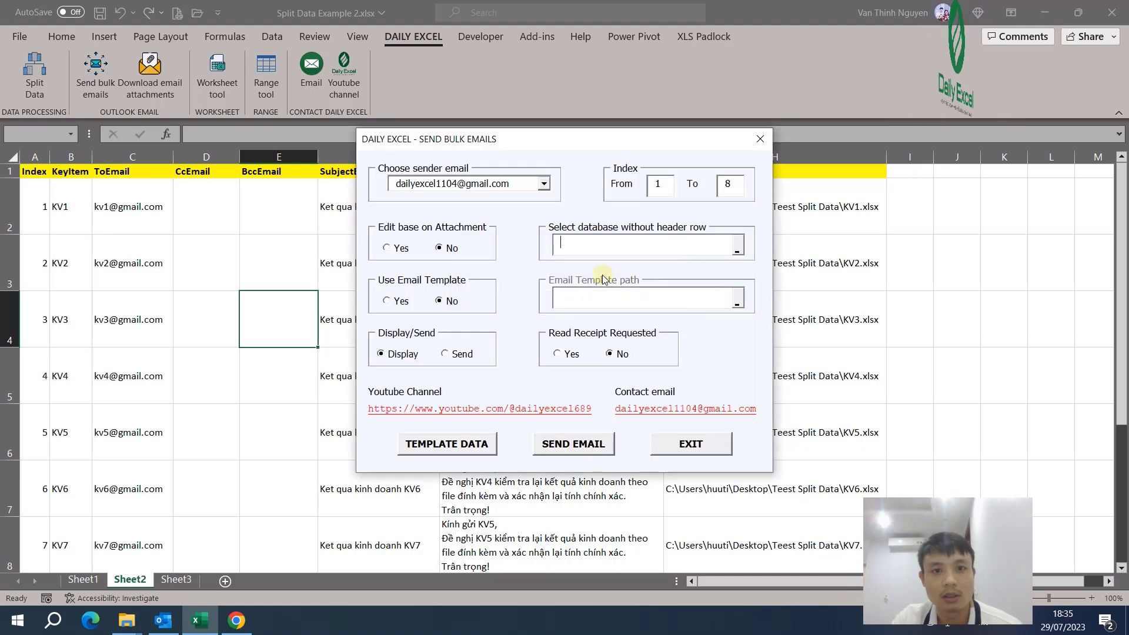
click(722, 442)
Check the KV6 and KV1 subject cells F7 and F2 on Sheet2
scroll(382, 319, down, 1)
click(383, 318)
scroll(382, 318, up, 1)
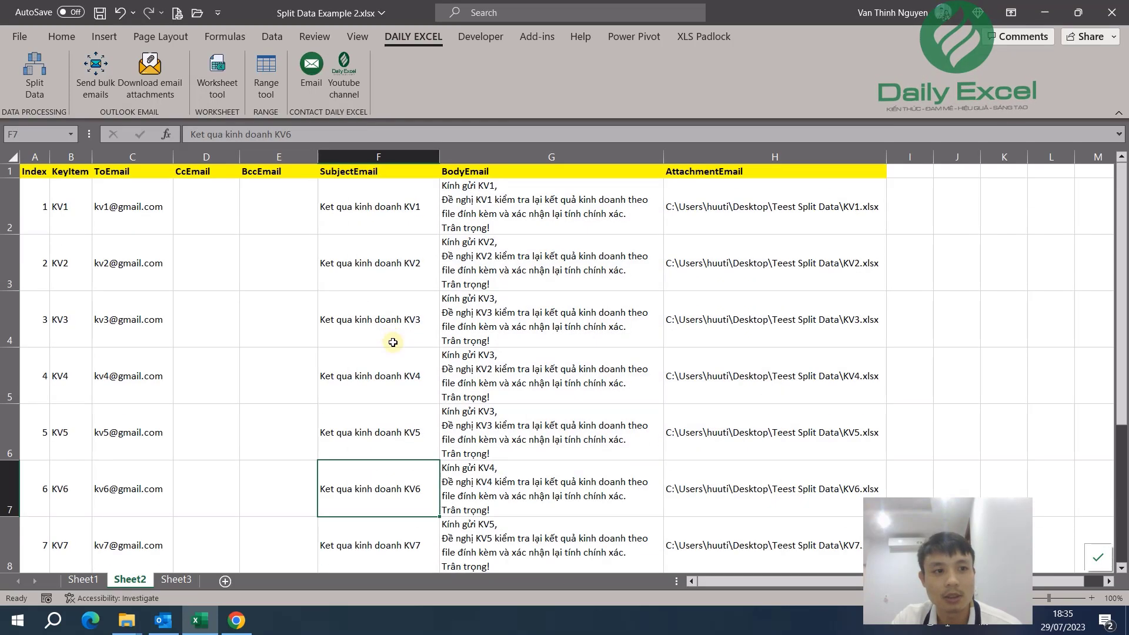
click(378, 209)
scroll(304, 287, down, 1)
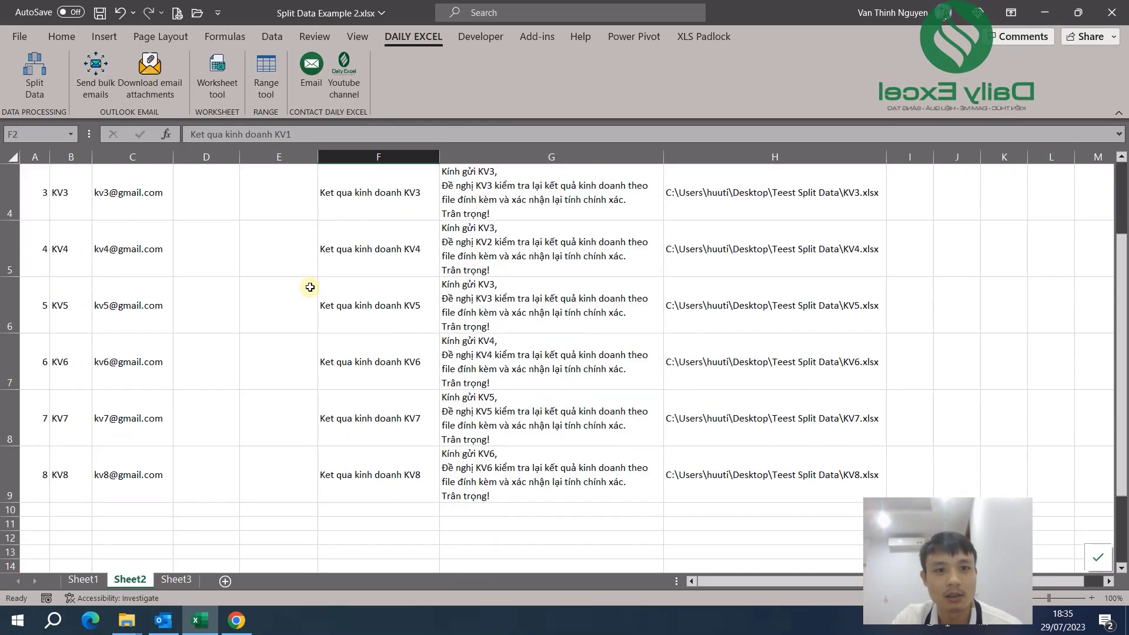
scroll(306, 287, up, 1)
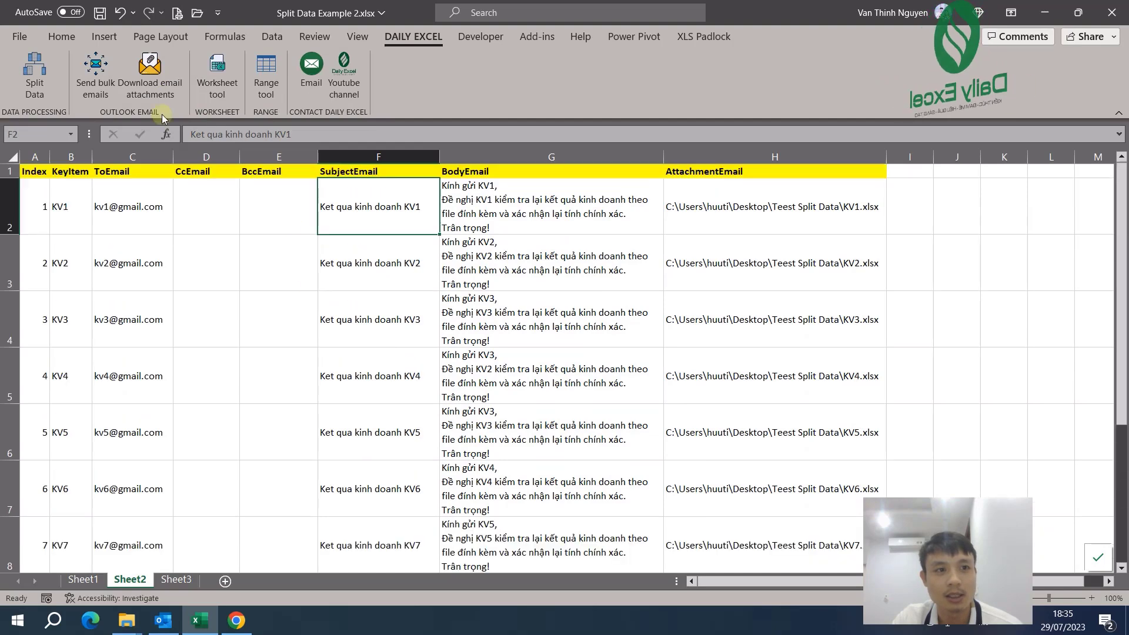
Reopen Send bulk emails, choose the sender, and set the database to 'Sheet2'!$A$2:$H$9
click(95, 74)
click(544, 184)
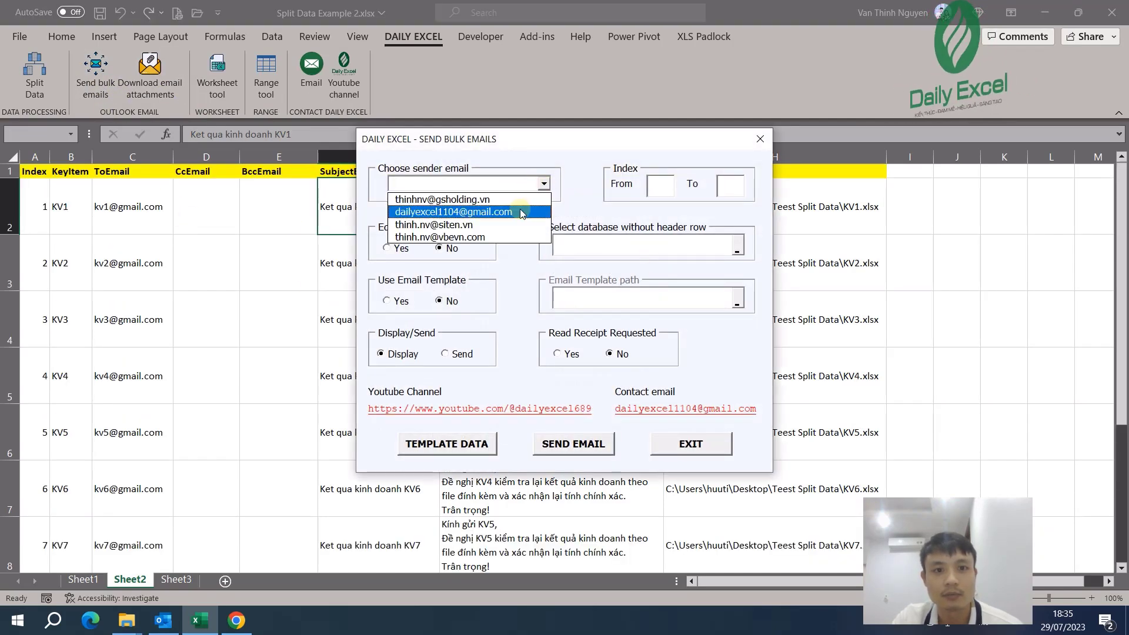
click(522, 211)
click(737, 253)
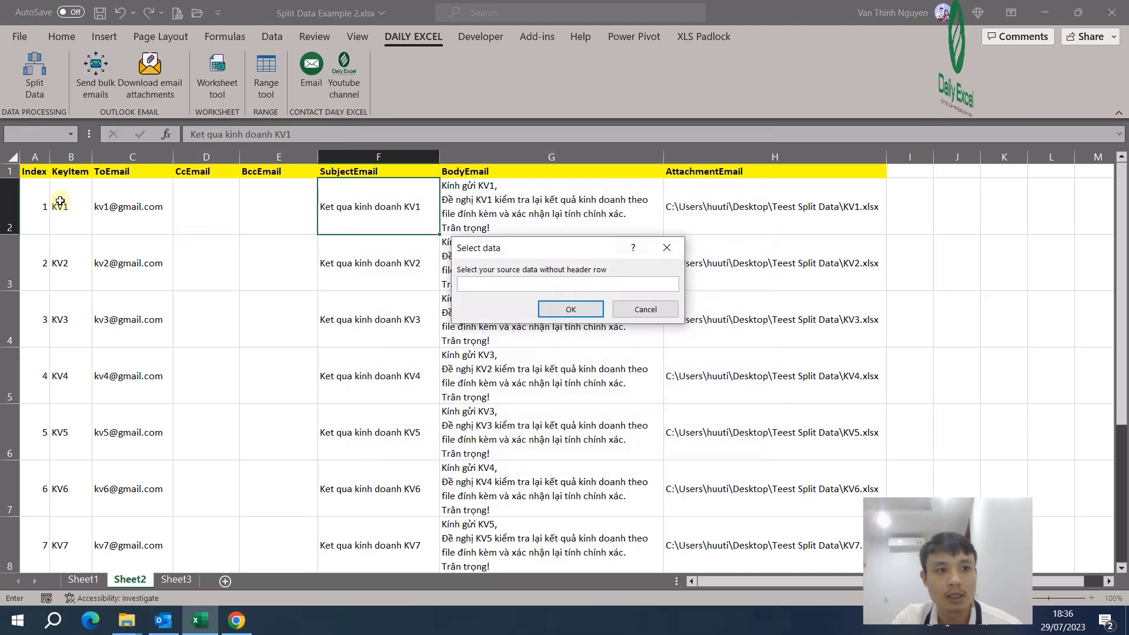
mouse_move(44, 200)
mouse_down()
mouse_move(698, 306)
mouse_move(799, 494)
mouse_up()
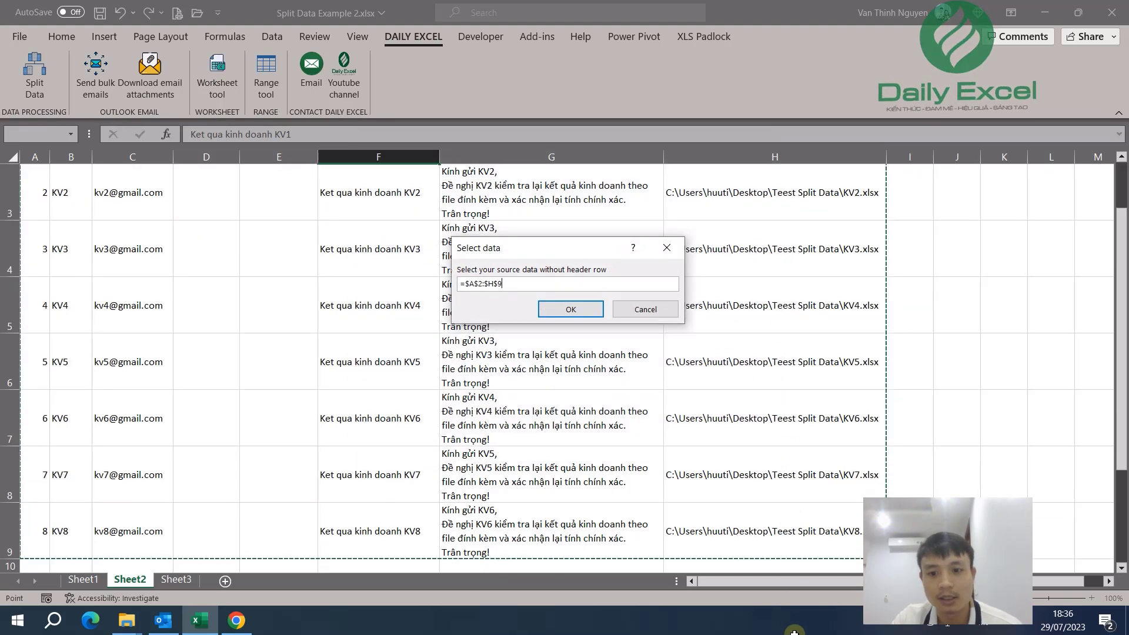
scroll(741, 383, up, 1)
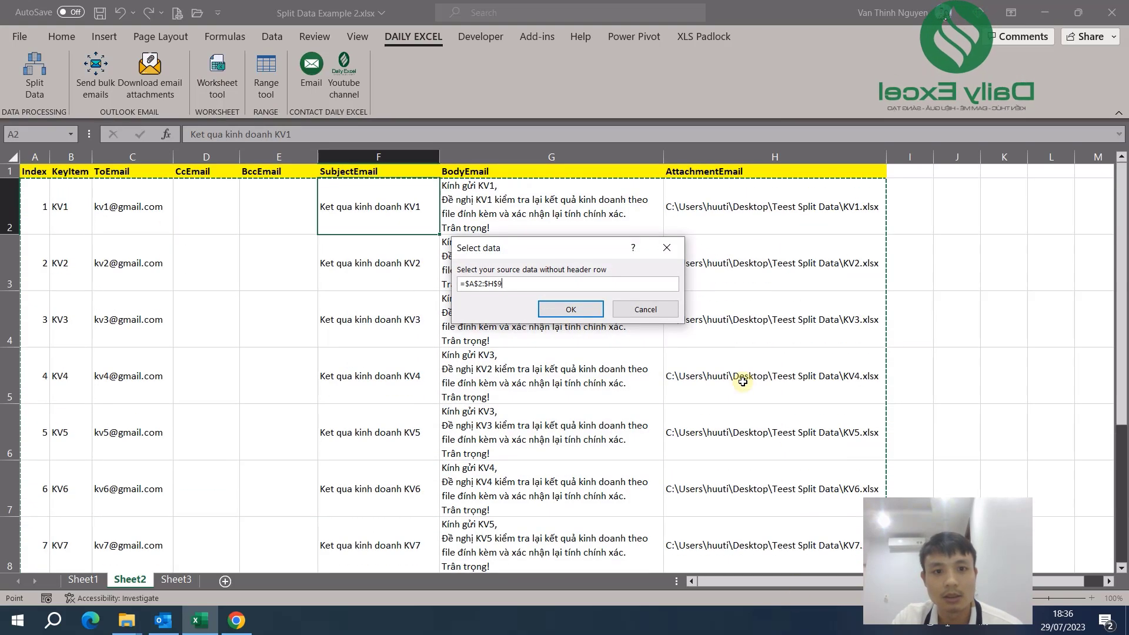
click(560, 300)
Confirm the A2:H9 range in the form and set Index From to 1, fixing the mistyped 12
click(560, 308)
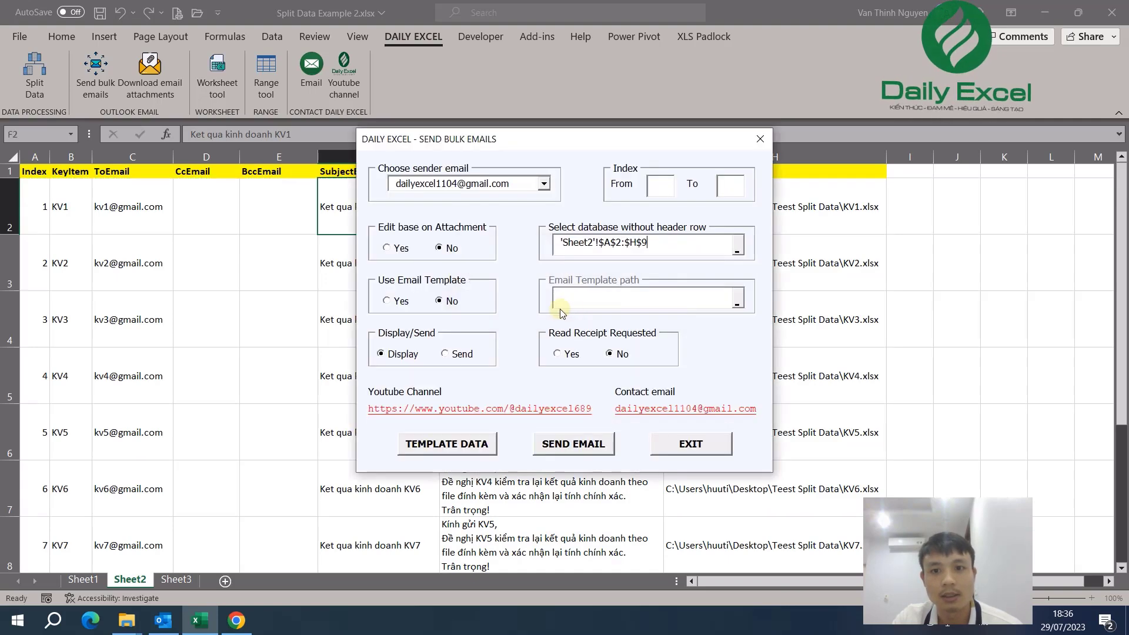
click(671, 250)
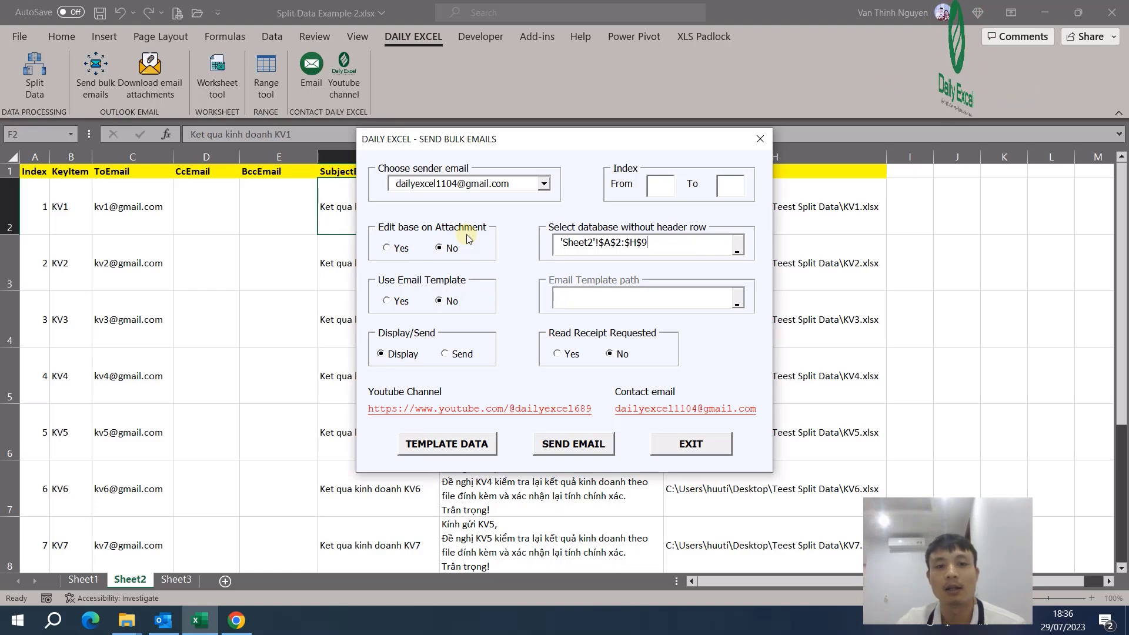
click(648, 187)
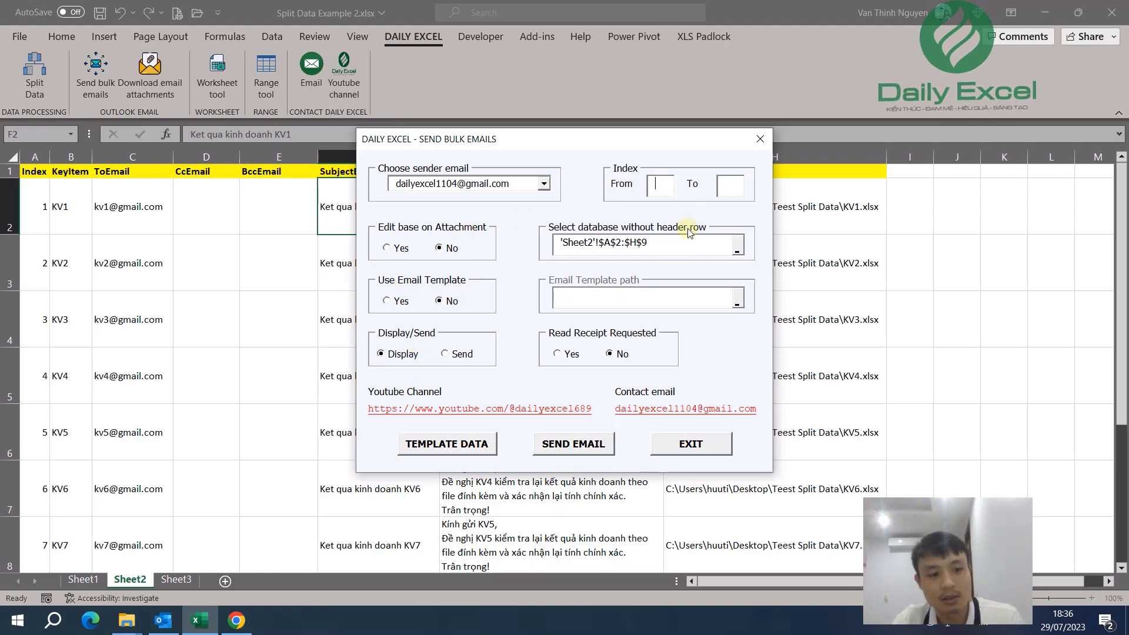
text(12)
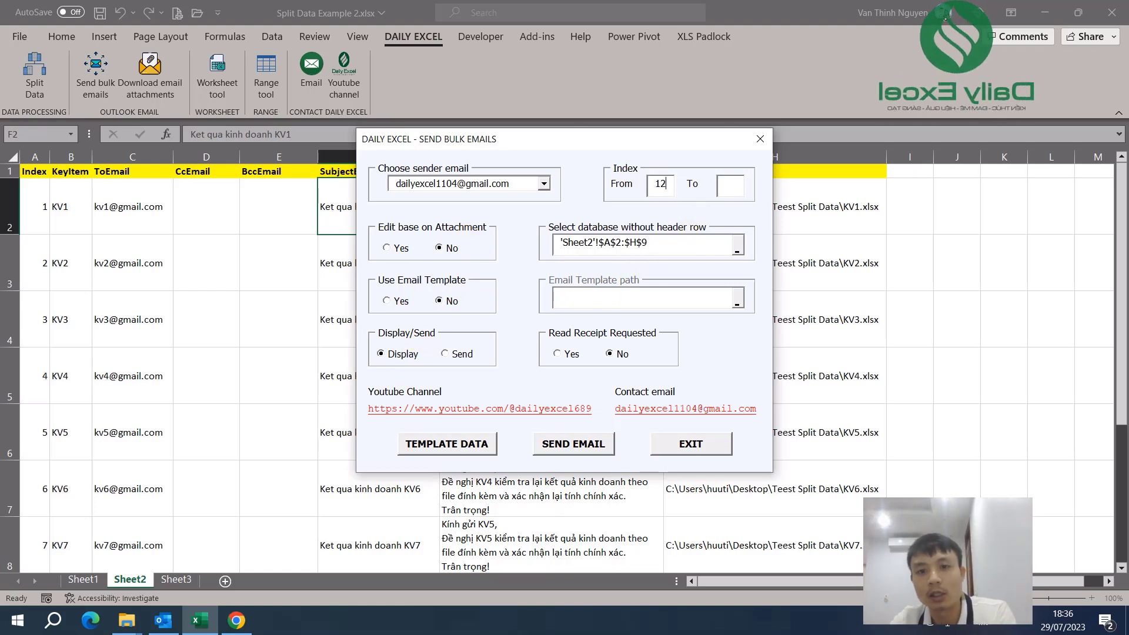
key(BackSpace)
click(735, 187)
Enter 8 as the Index To value
text(8)
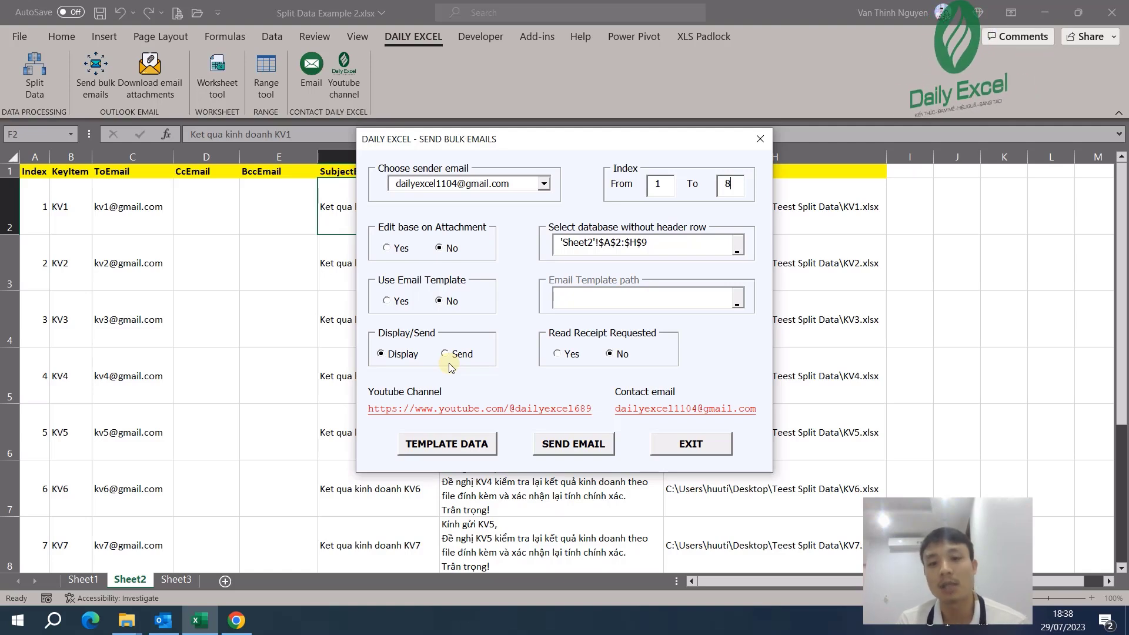
Leave Read Receipt Requested set to No
click(608, 352)
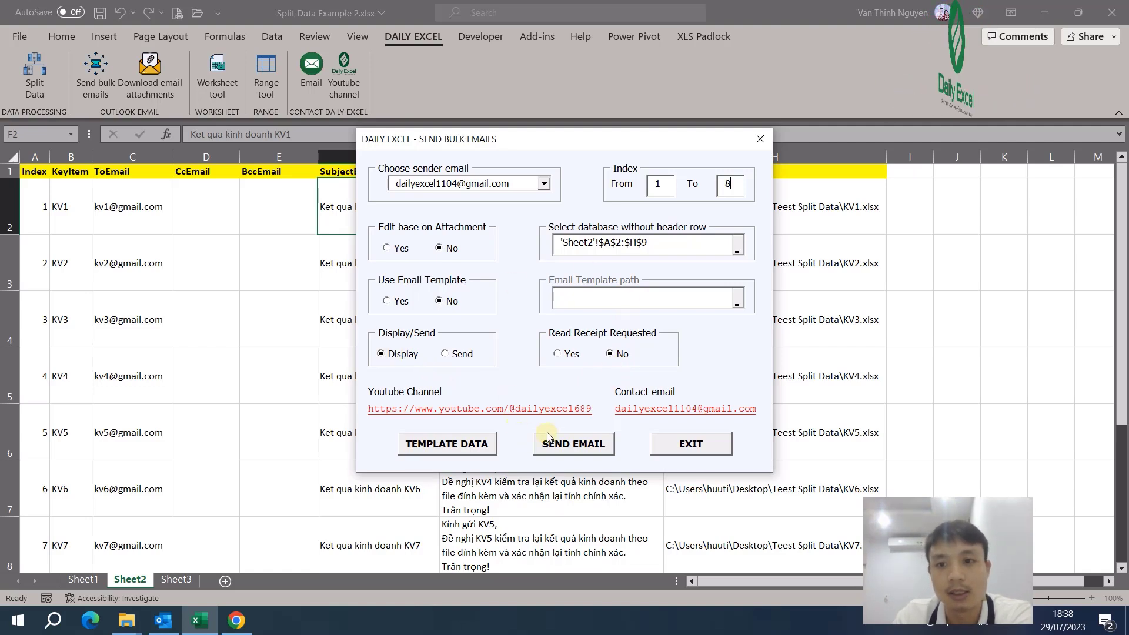
Generate the KV1–KV8 drafts, discard the KV8 draft unsaved, and close the bulk email dialog
click(580, 447)
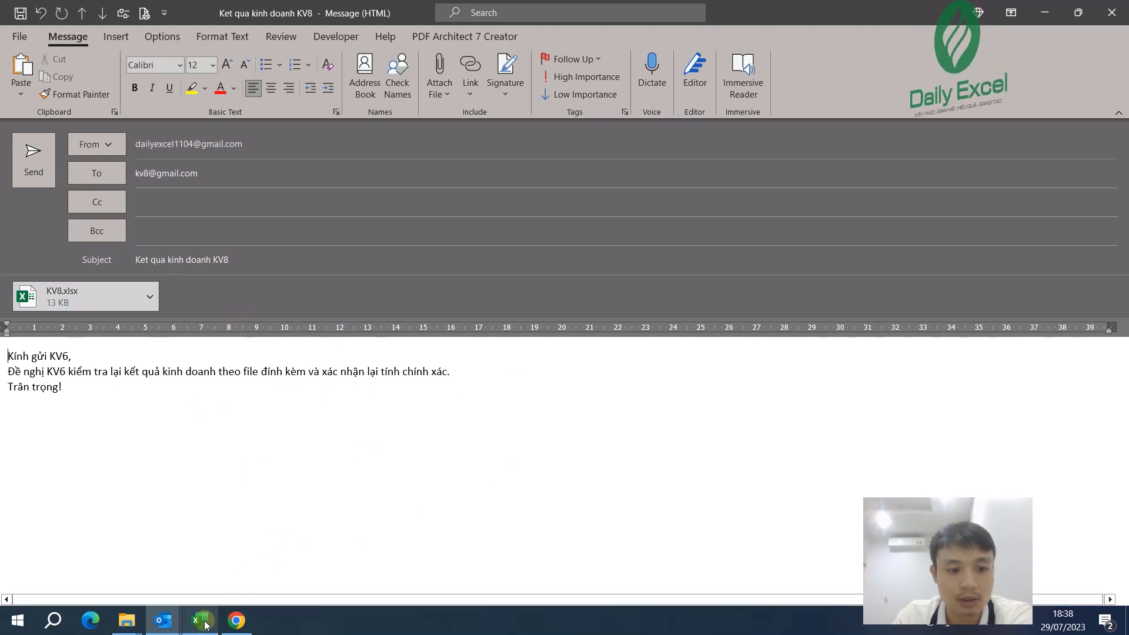
mouse_move(163, 620)
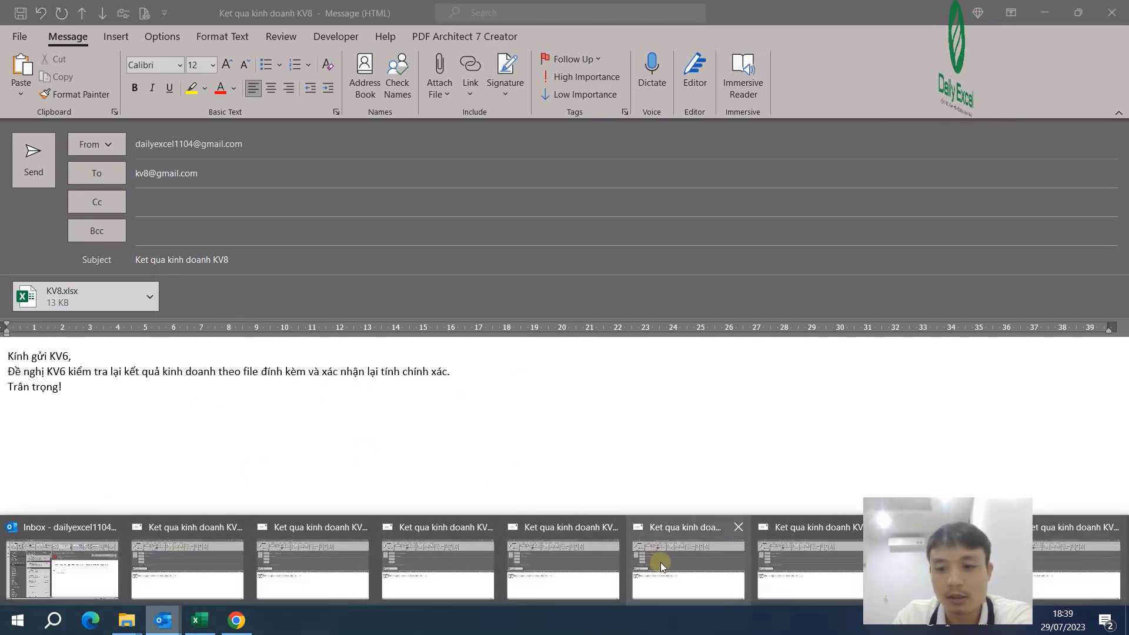
click(1088, 563)
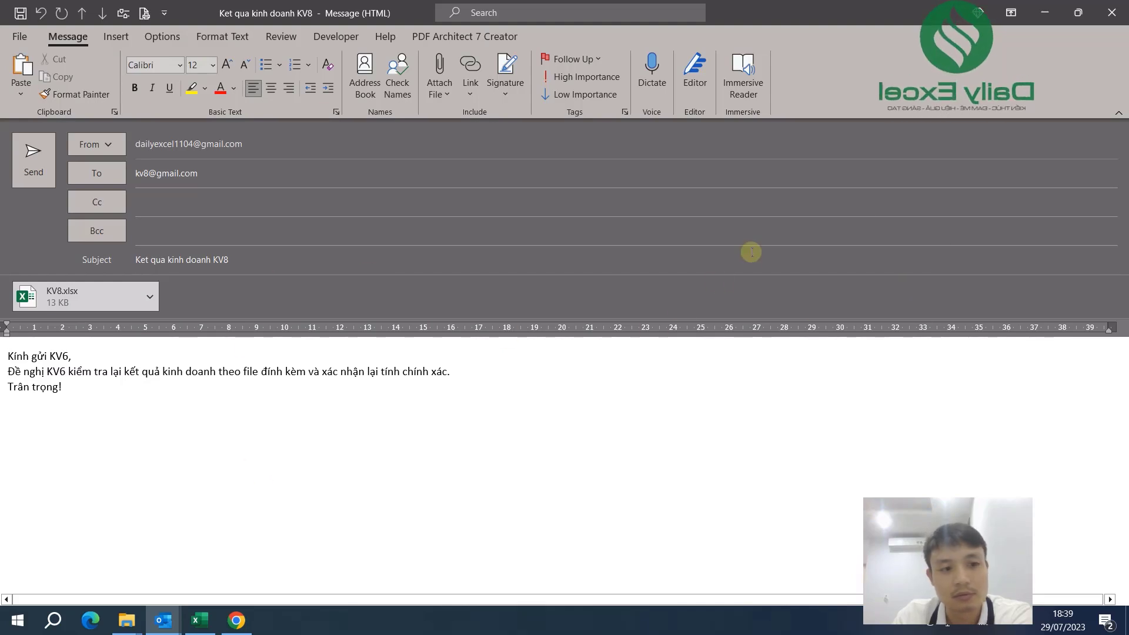
click(1112, 18)
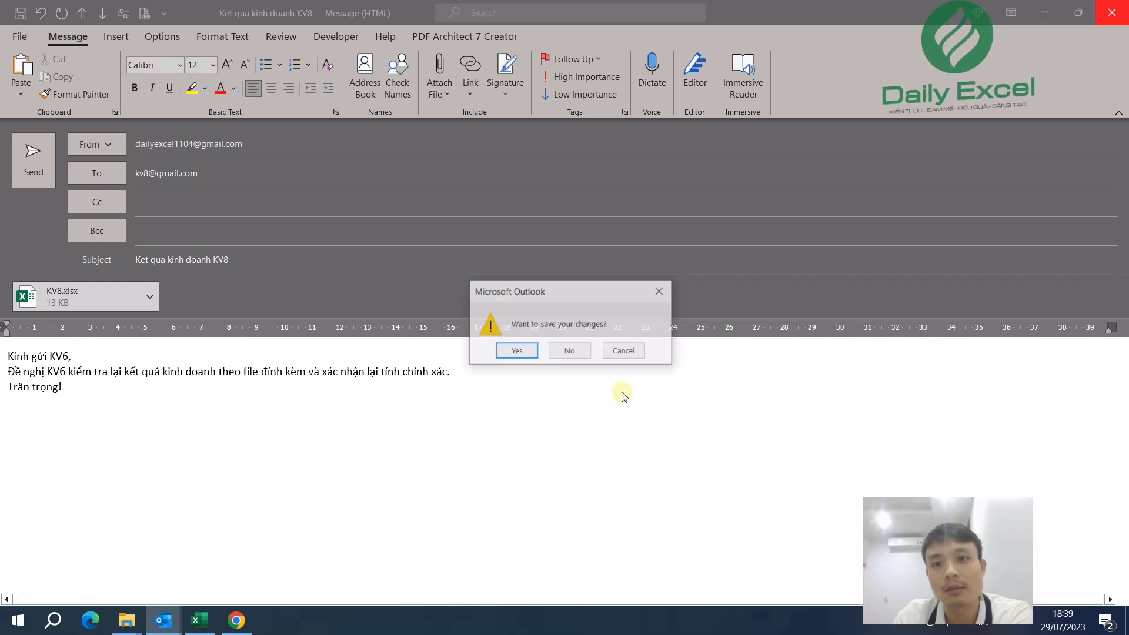
click(564, 352)
click(199, 621)
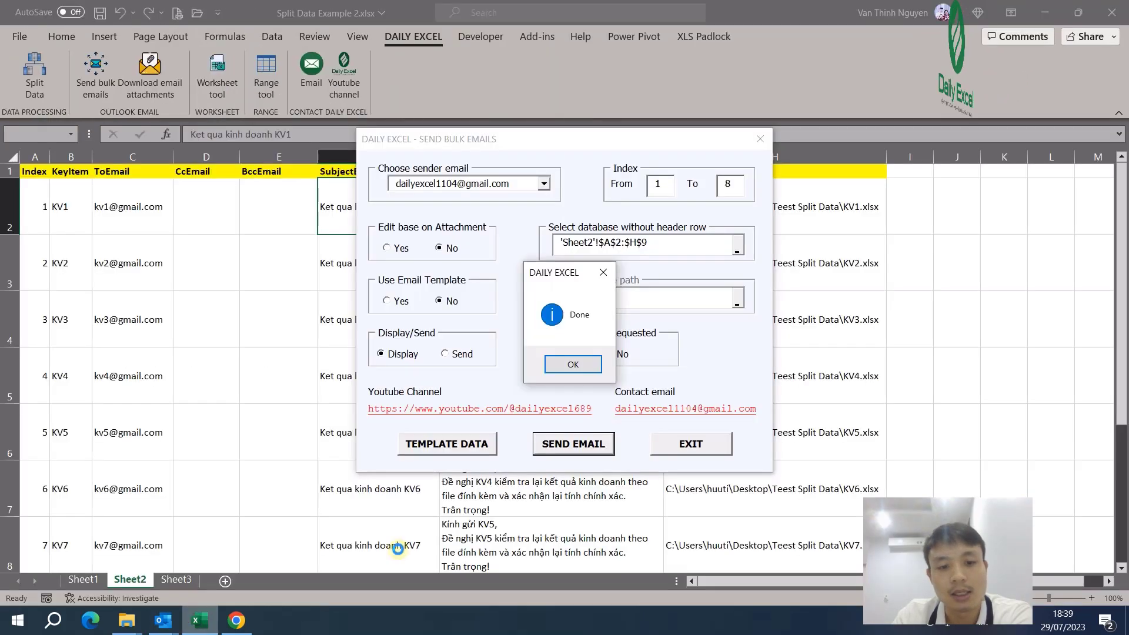
click(573, 364)
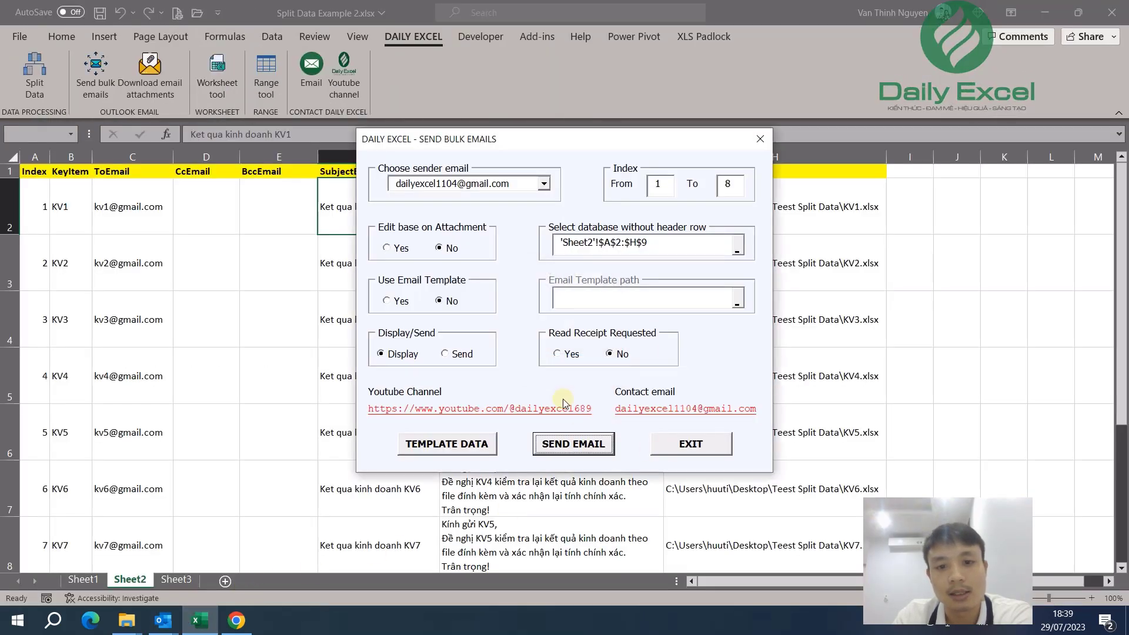
click(675, 443)
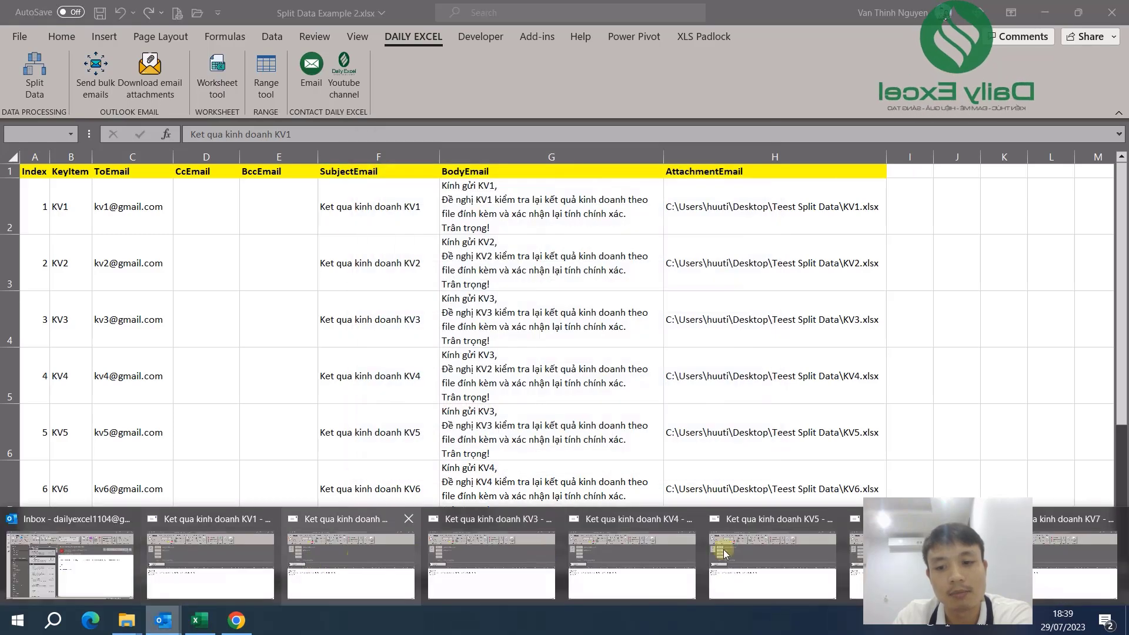
Close the KV7, KV6 and KV5 drafts without saving
click(1079, 583)
click(1112, 13)
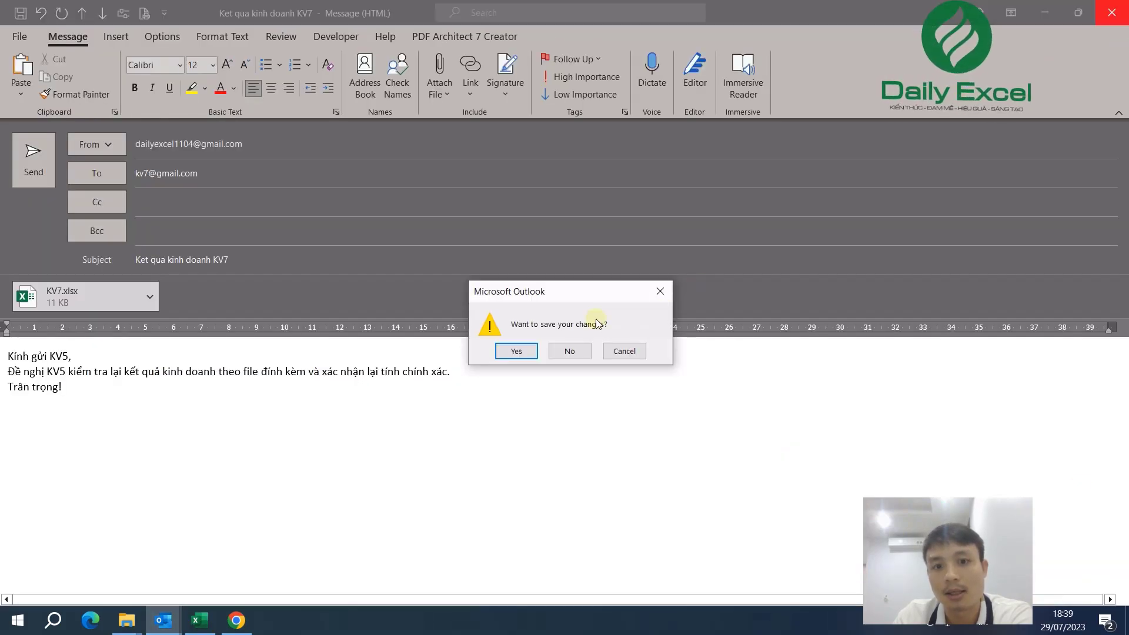
click(569, 351)
mouse_move(162, 620)
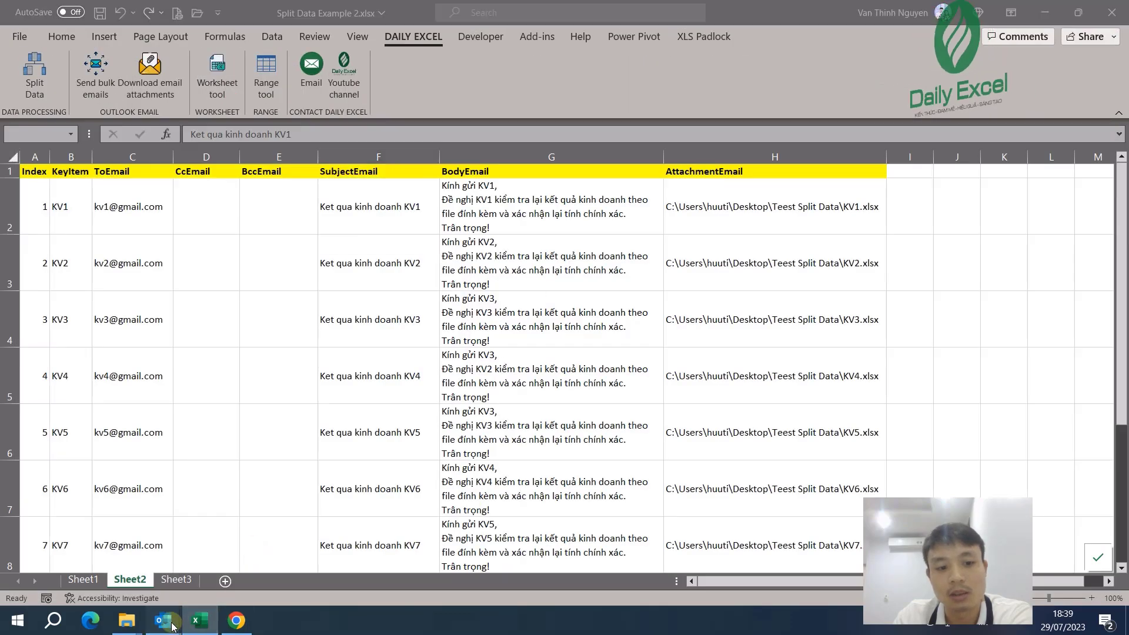
click(1077, 552)
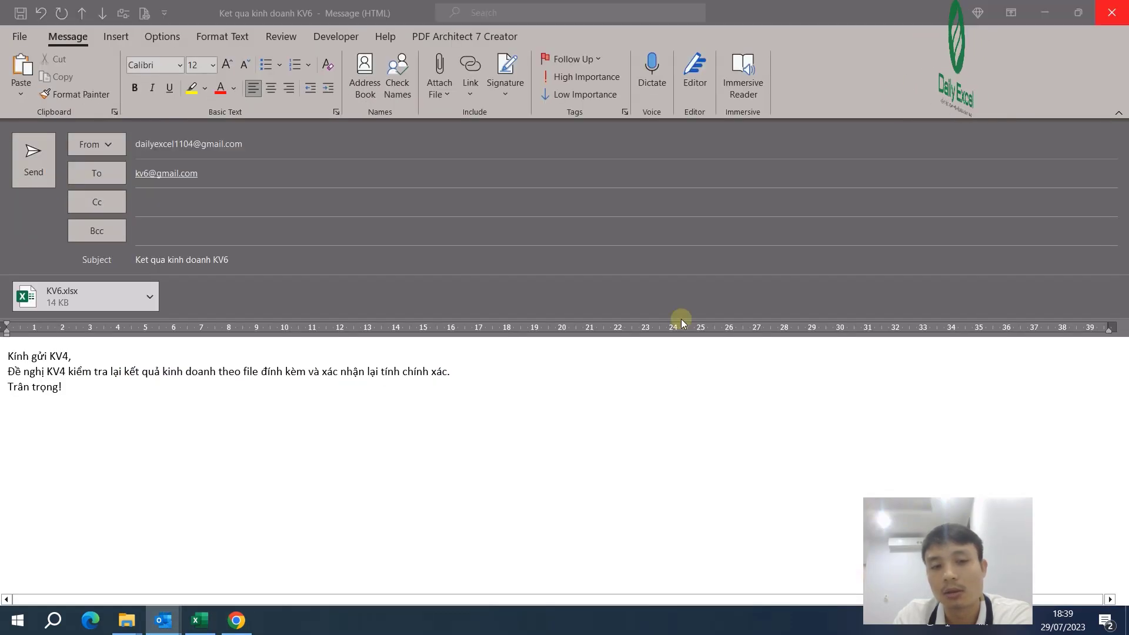
click(1112, 13)
click(571, 351)
mouse_move(164, 620)
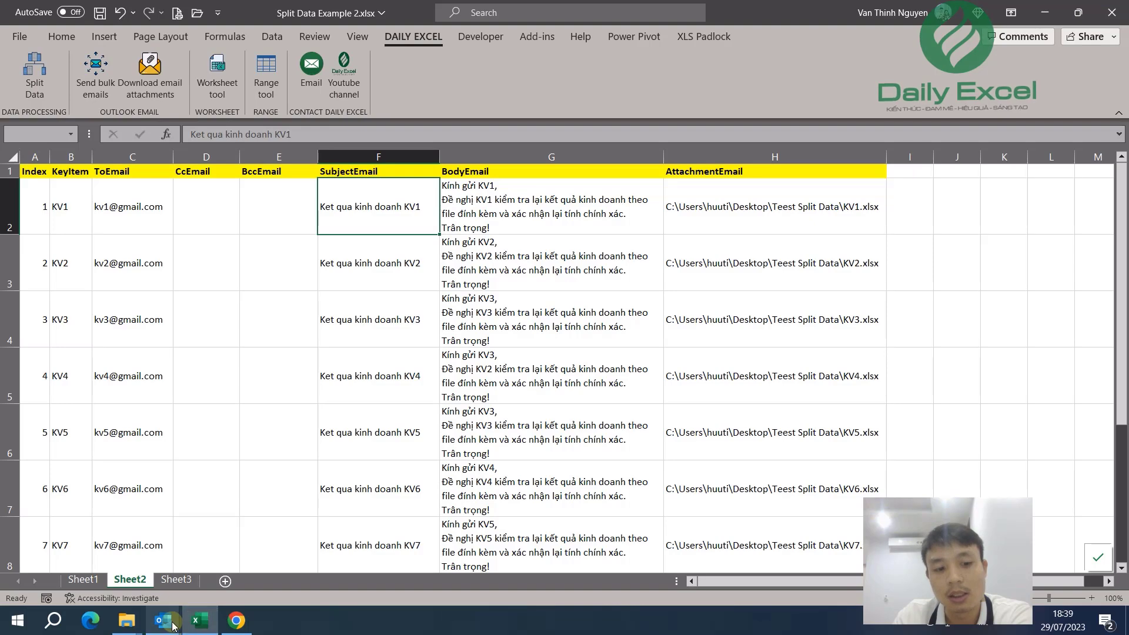
click(835, 559)
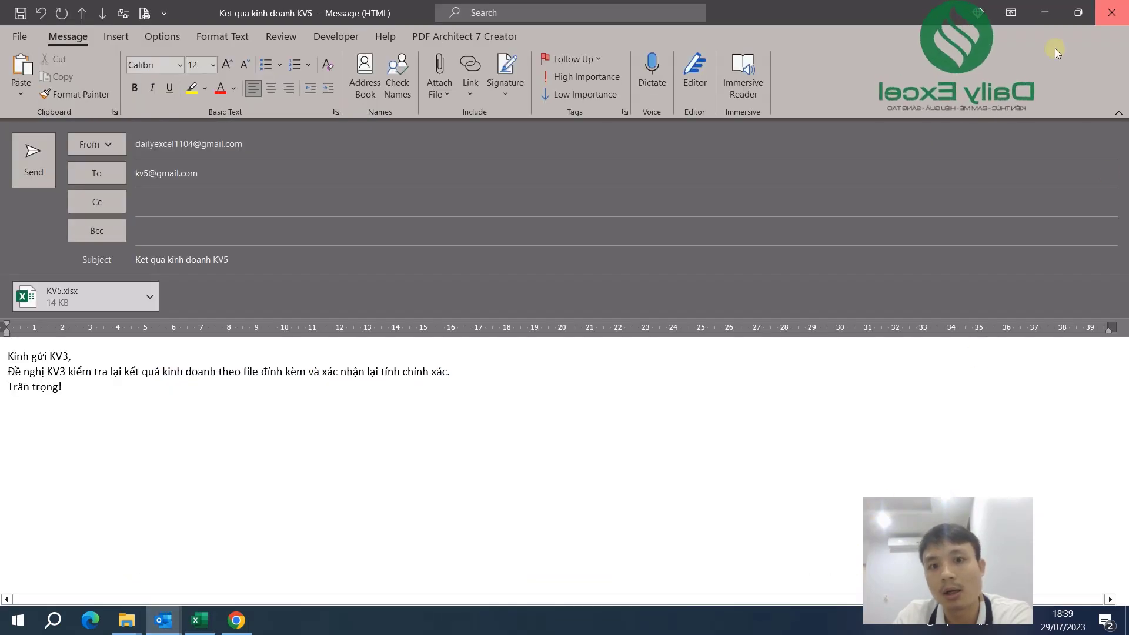
click(1112, 12)
click(582, 351)
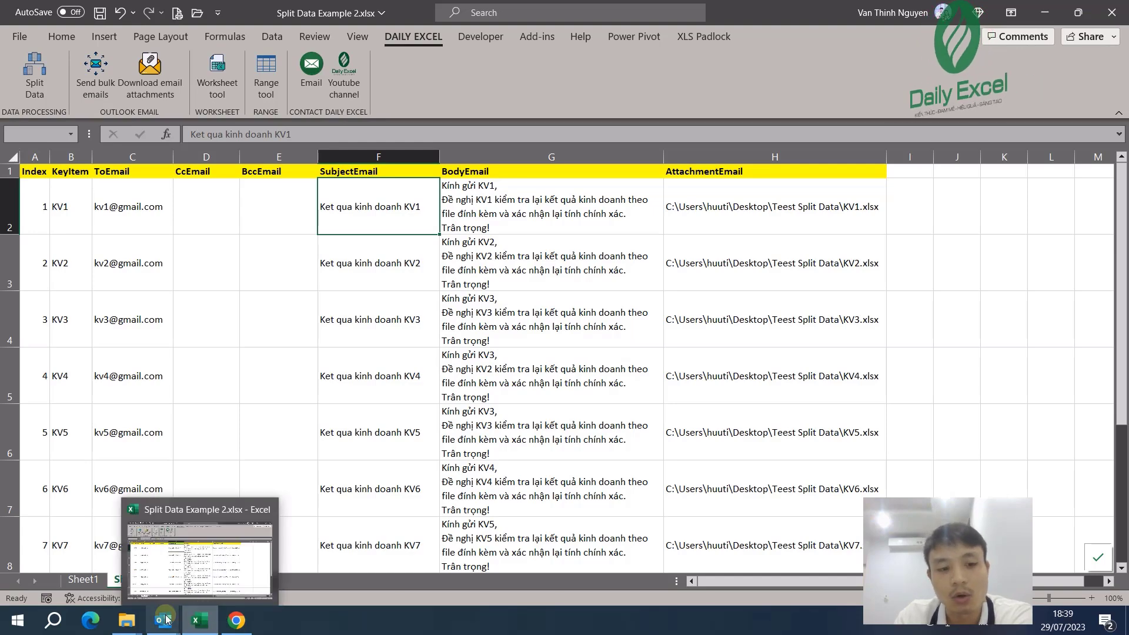
mouse_move(199, 620)
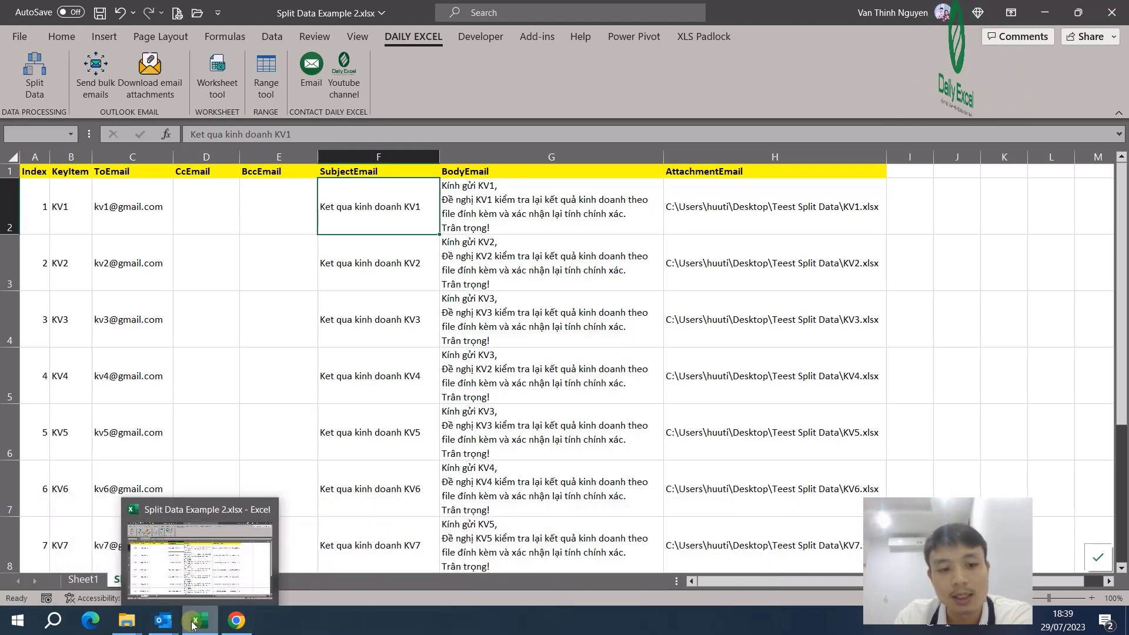
Close the KV4, KV3, KV2 and KV1 drafts without saving
click(712, 553)
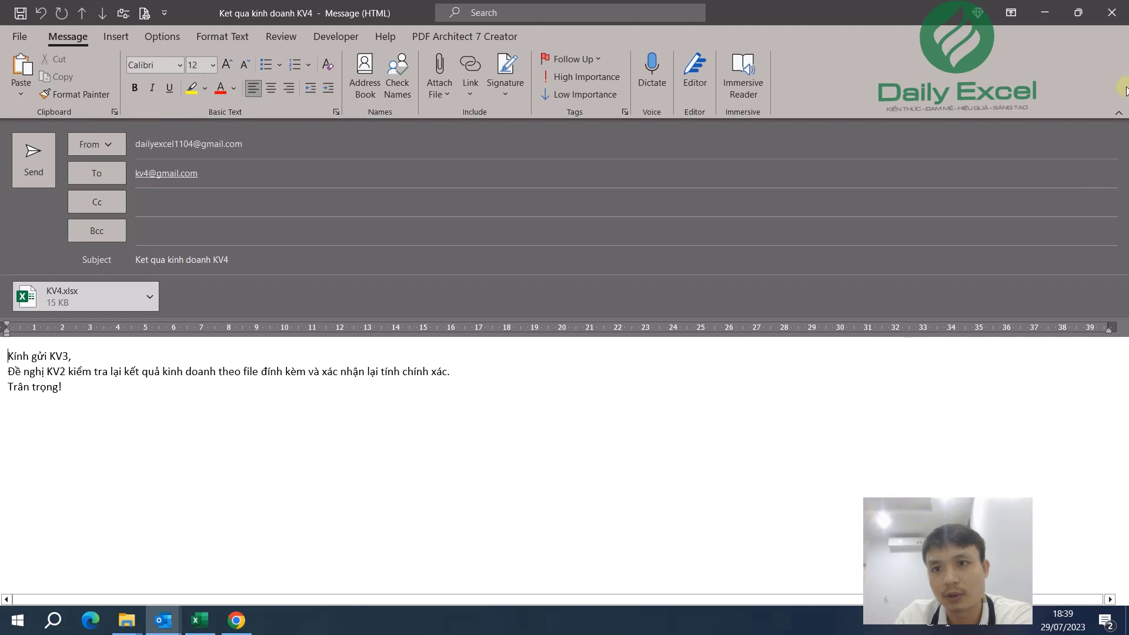
click(1105, 22)
click(573, 353)
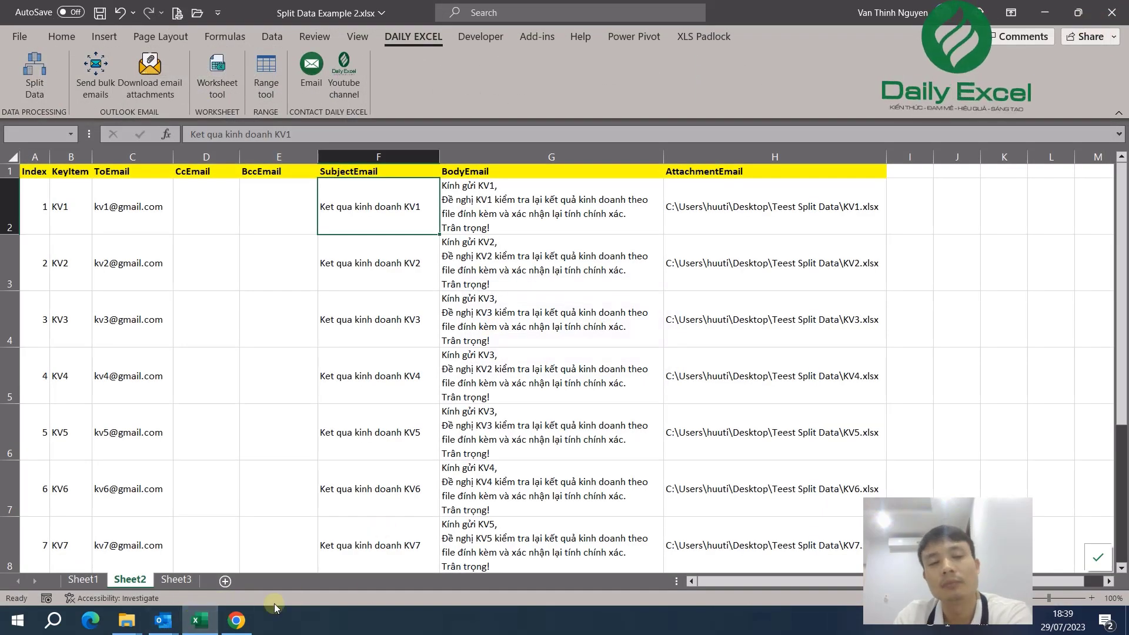
mouse_move(162, 620)
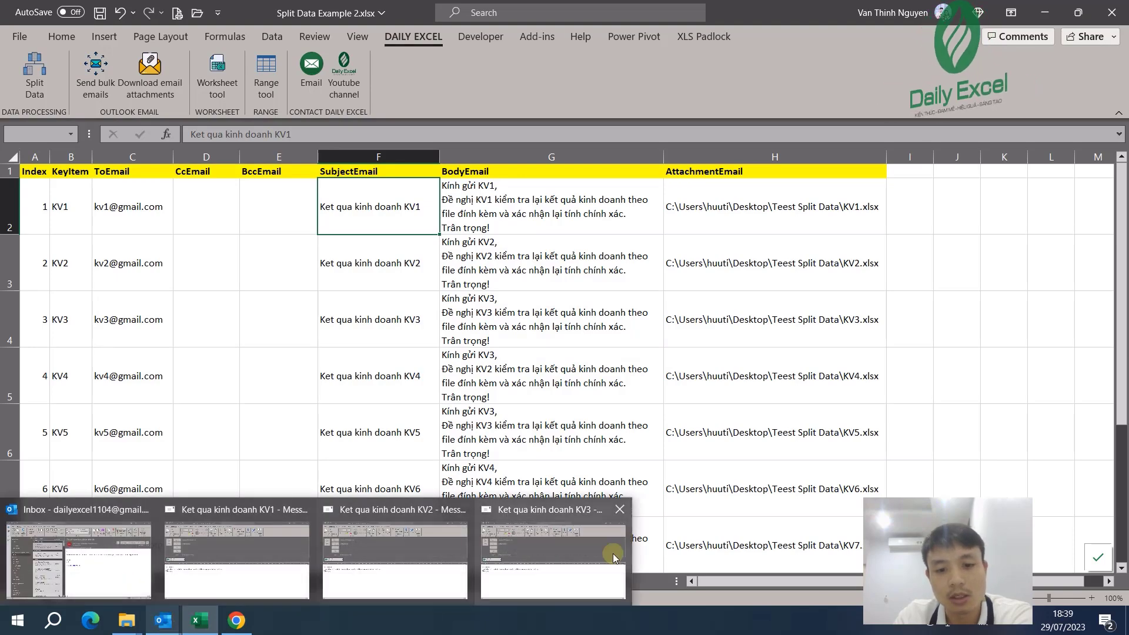
click(553, 553)
click(1111, 12)
click(568, 352)
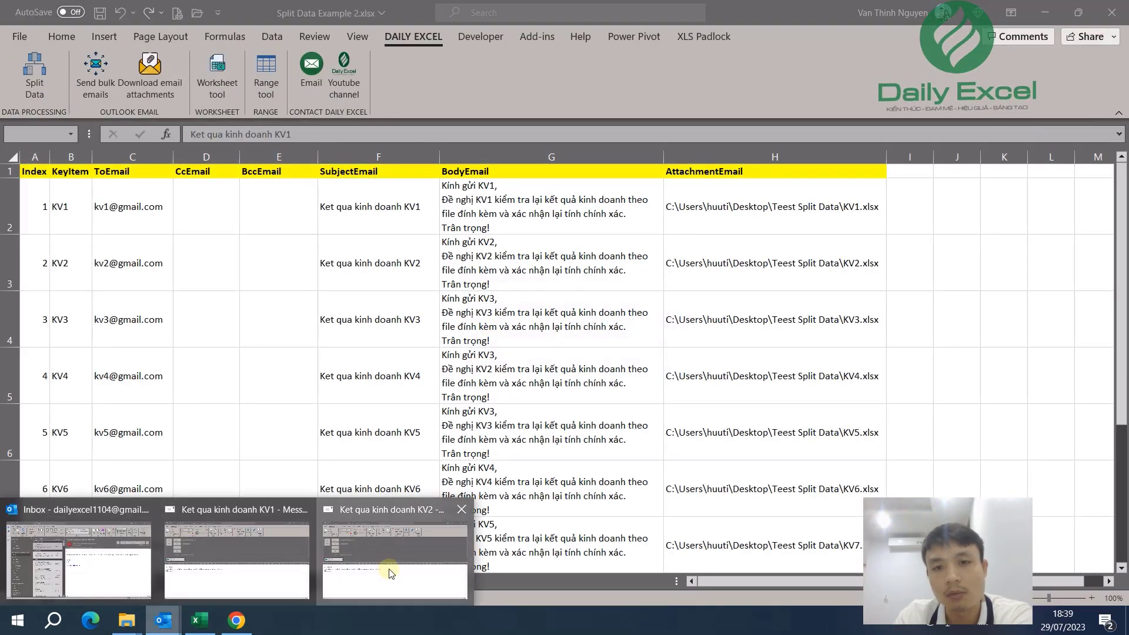
click(390, 562)
click(1112, 12)
click(579, 355)
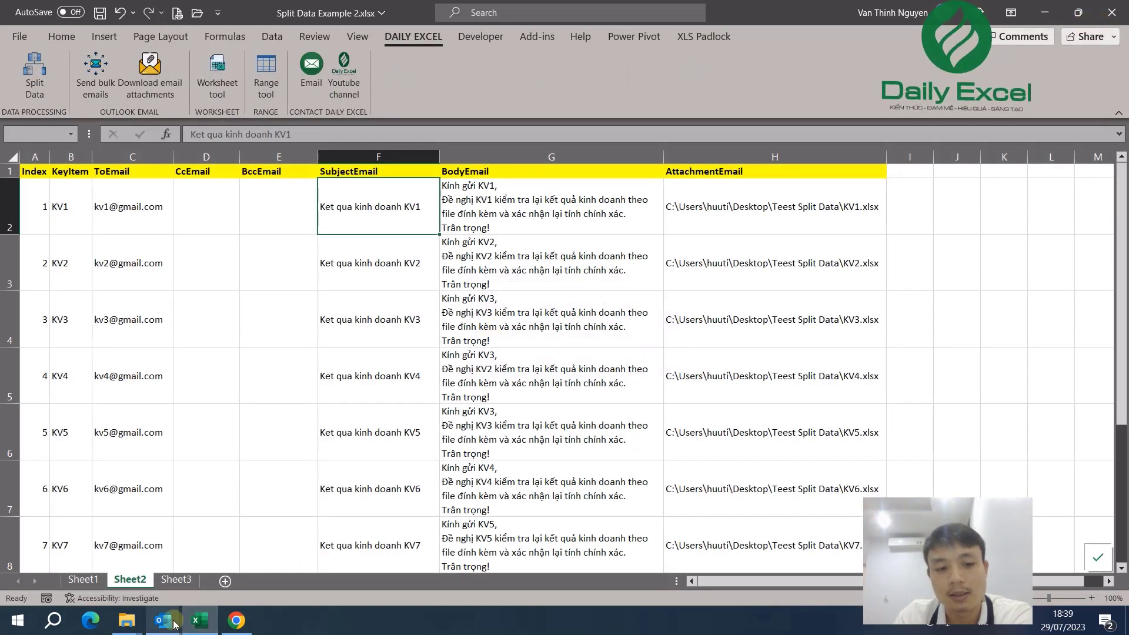
mouse_move(163, 620)
click(232, 569)
click(1111, 13)
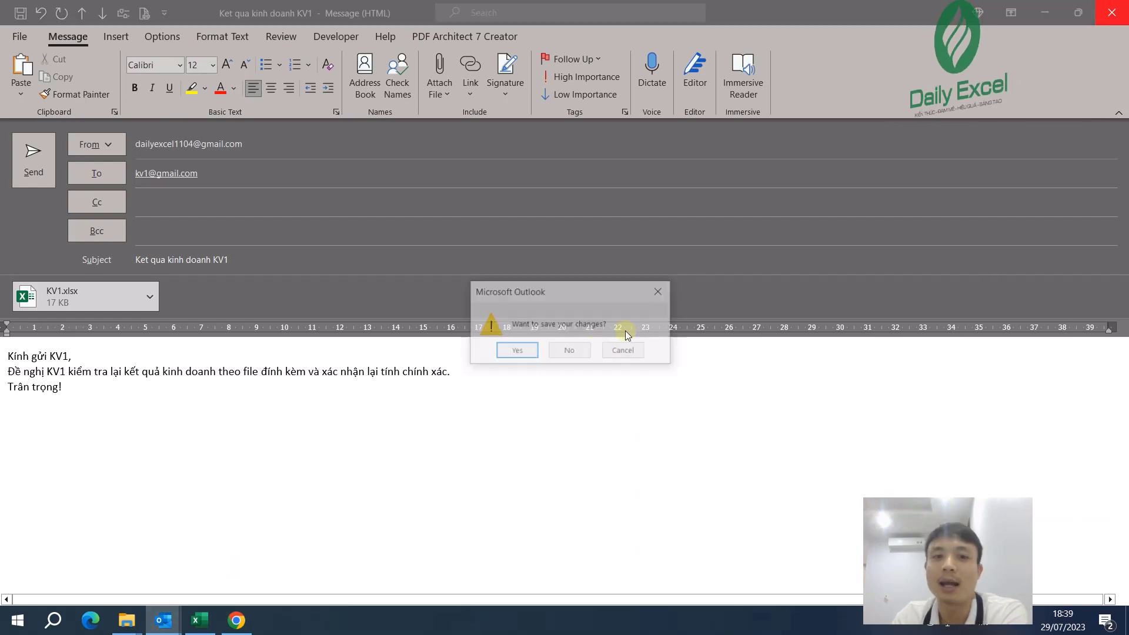
click(561, 351)
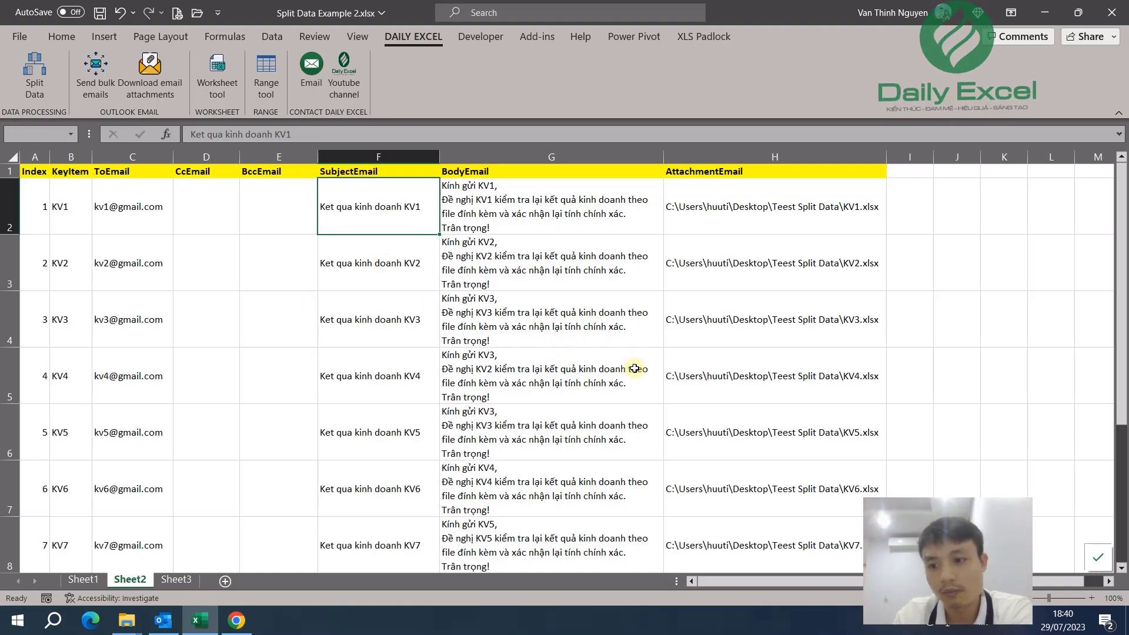
click(107, 95)
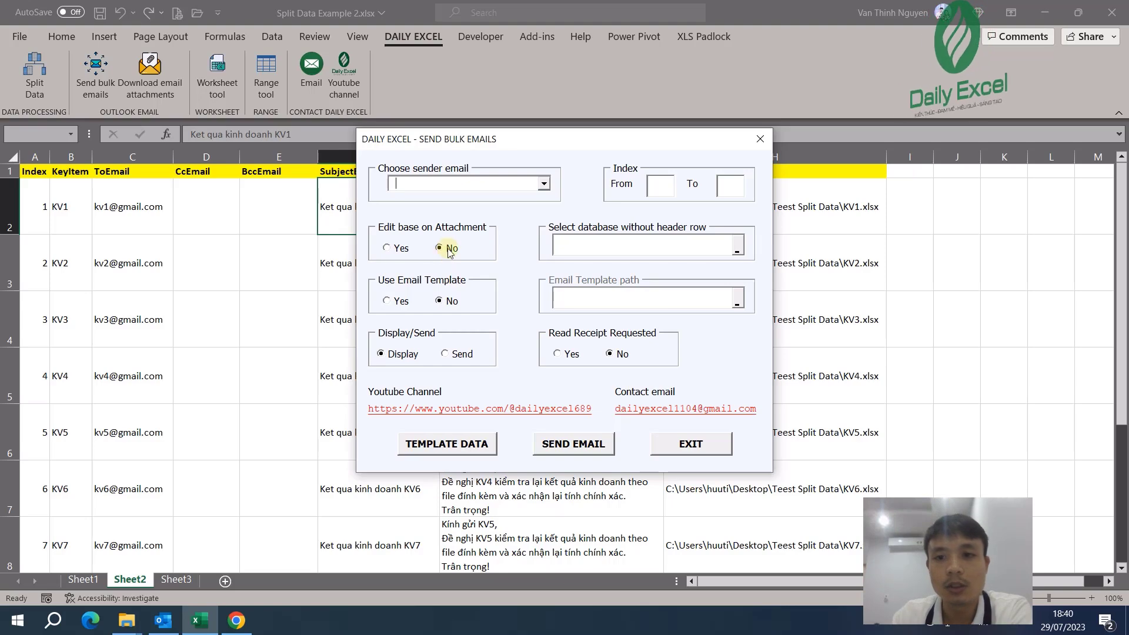
drag(577, 146, 411, 181)
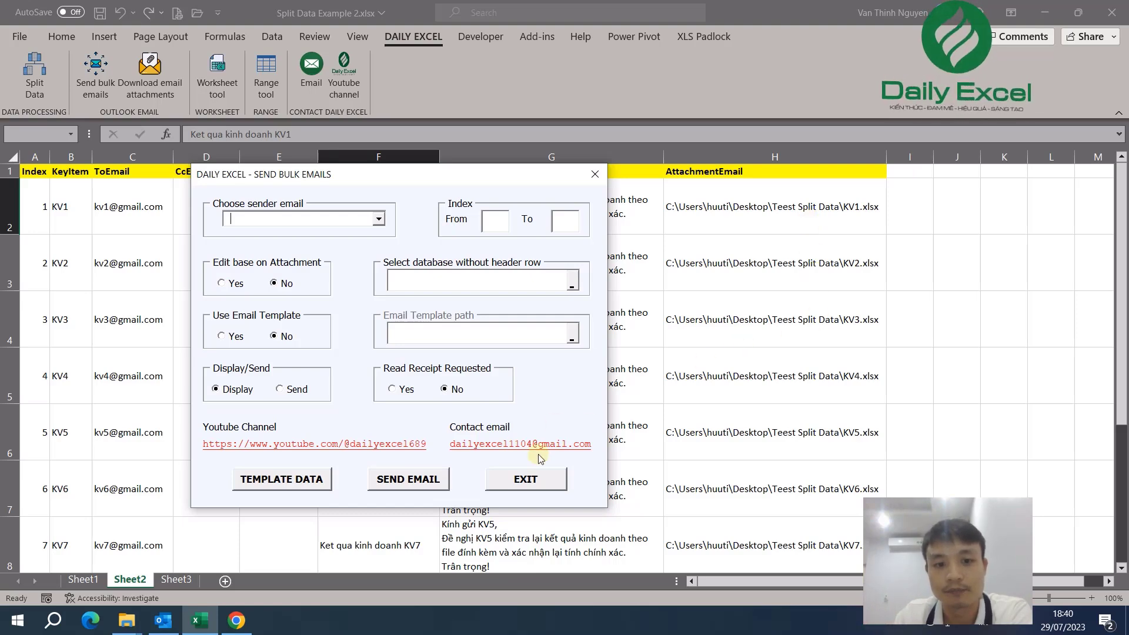
click(531, 481)
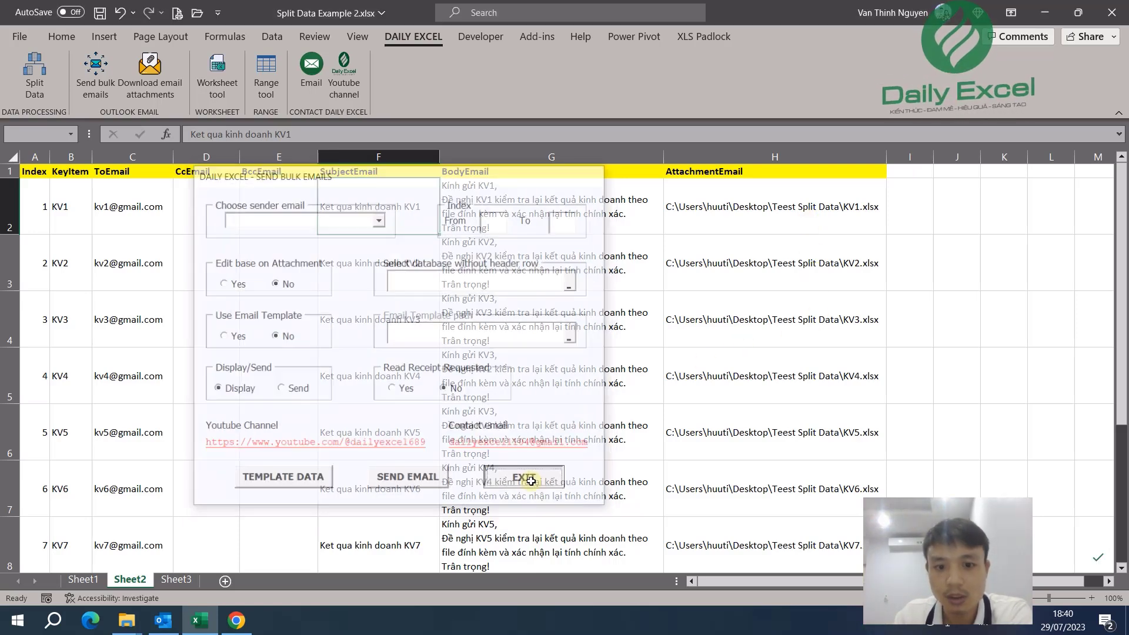
Edit H2's attachment formula to end in .xls so KV1's path reads KV1.xls
double_click(849, 206)
click(943, 242)
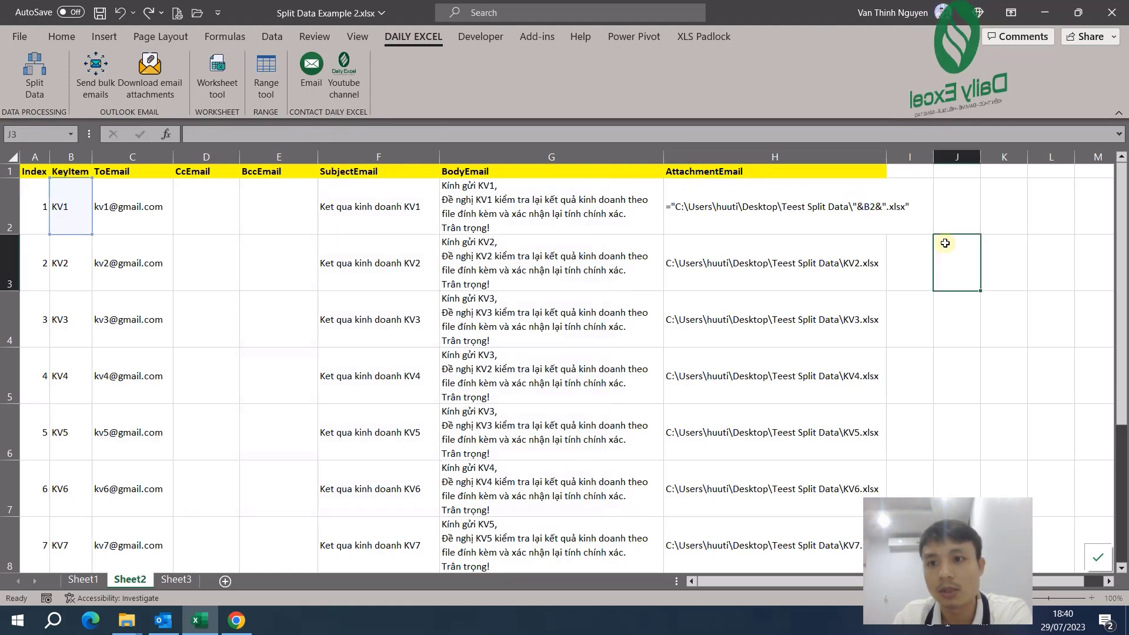
click(864, 222)
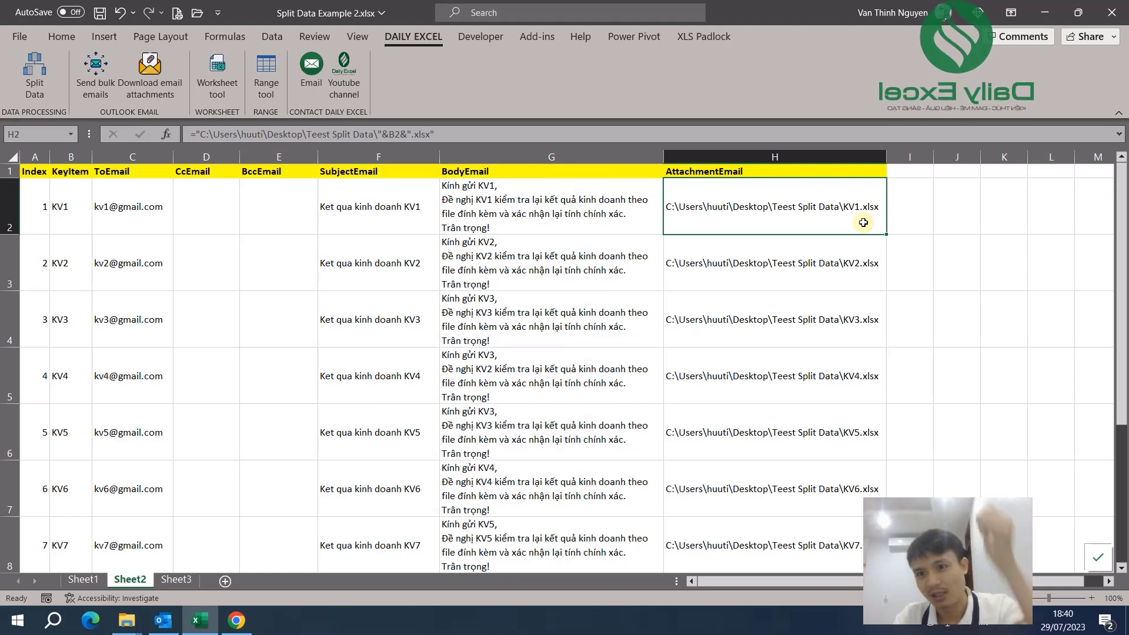
click(439, 138)
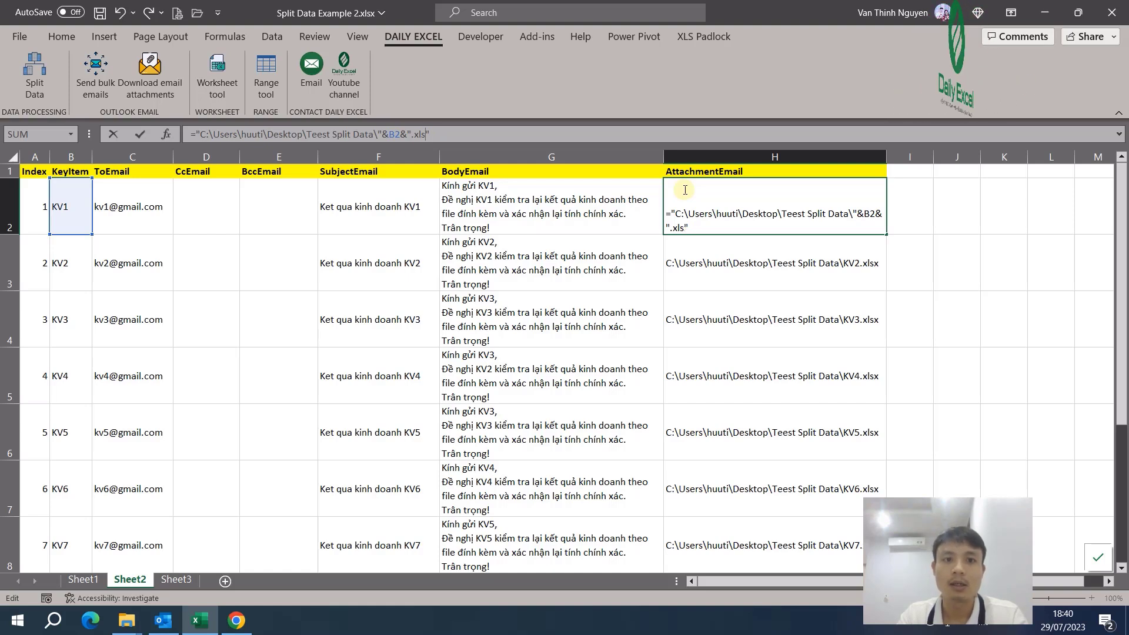
key(Return)
click(844, 208)
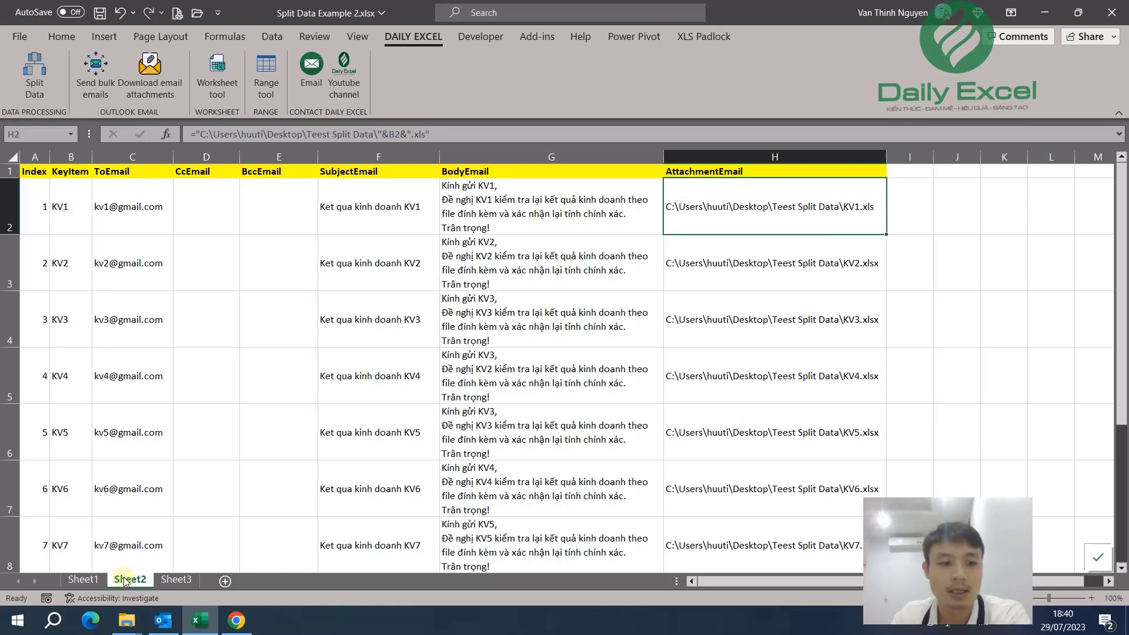
click(139, 622)
click(200, 583)
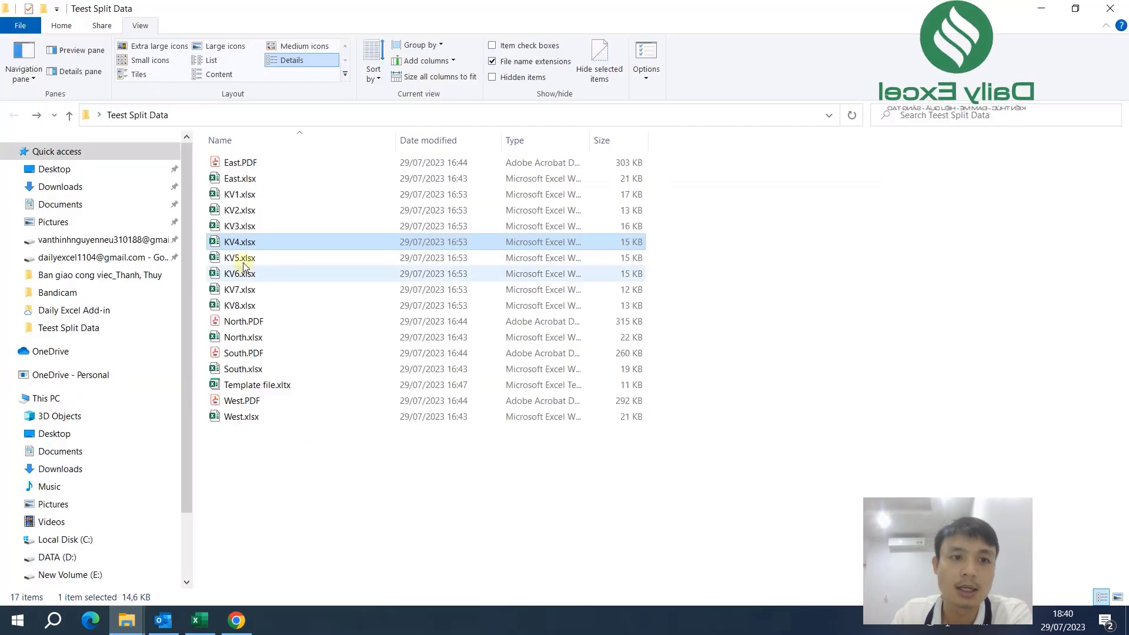
click(241, 197)
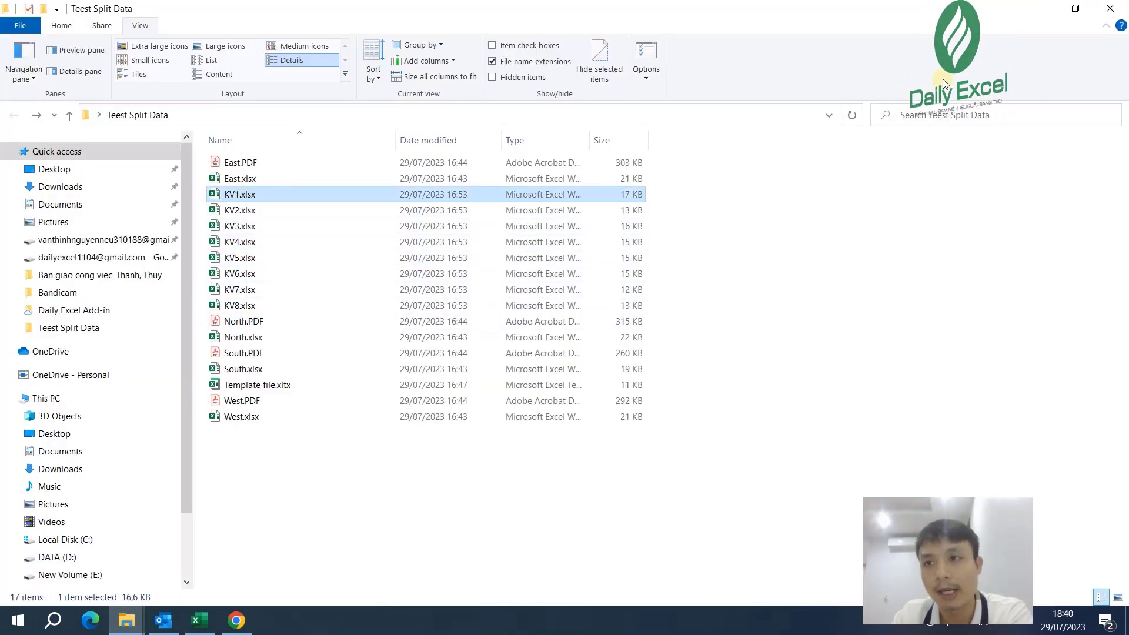
key(alt+Tab)
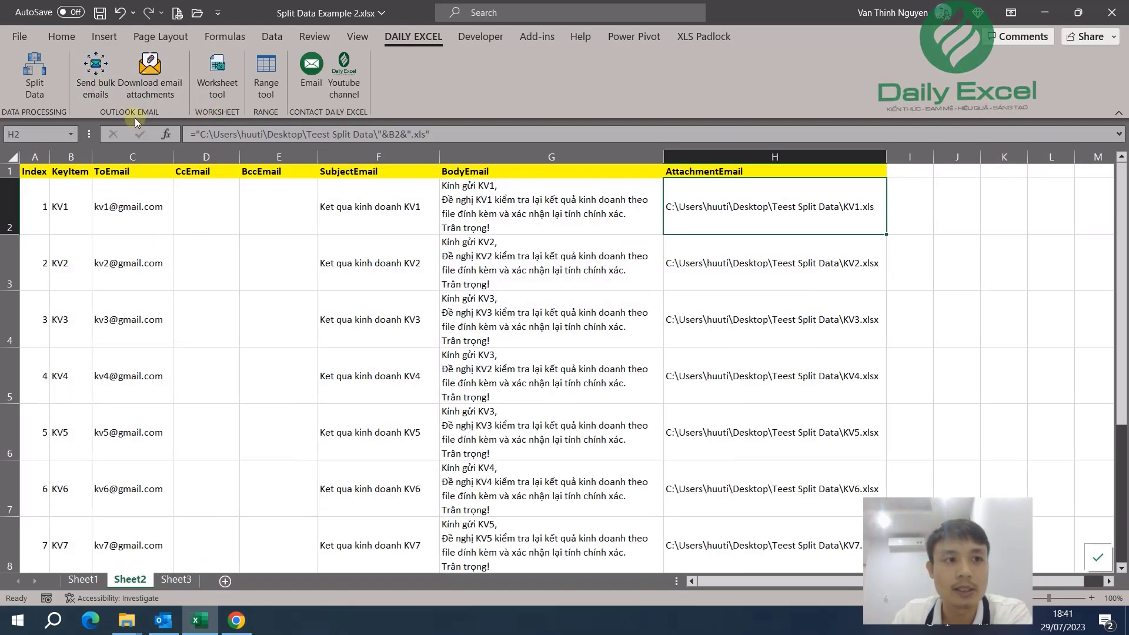
Open Send bulk emails, choose the sender, and set the database to 'Sheet2'!$A$2:$H$3
click(95, 73)
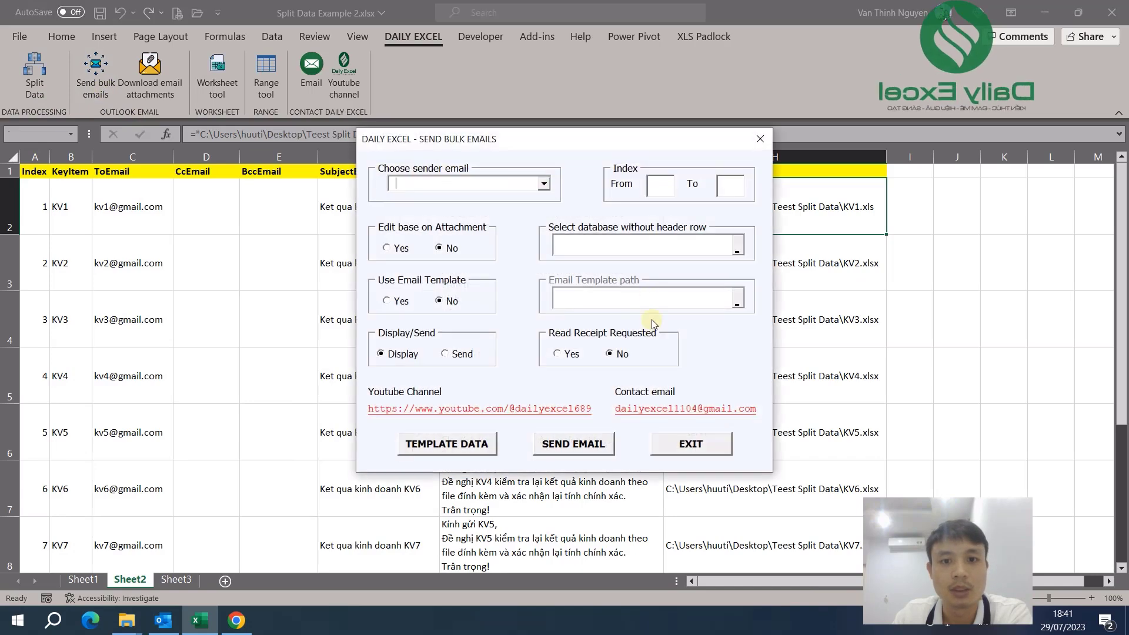
click(544, 184)
click(517, 212)
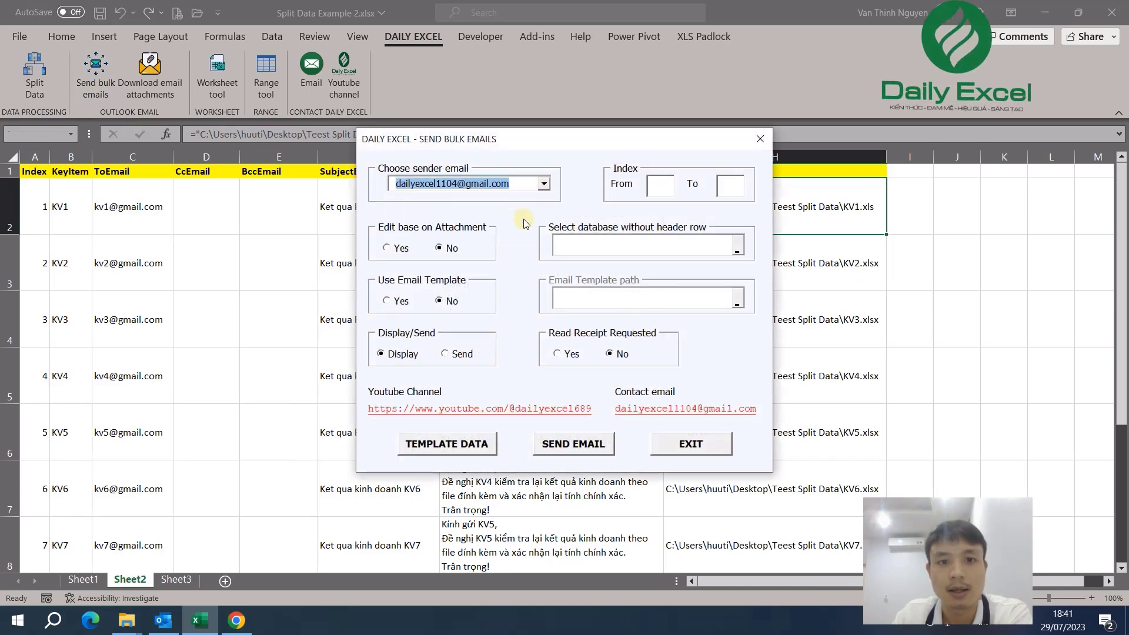
click(739, 251)
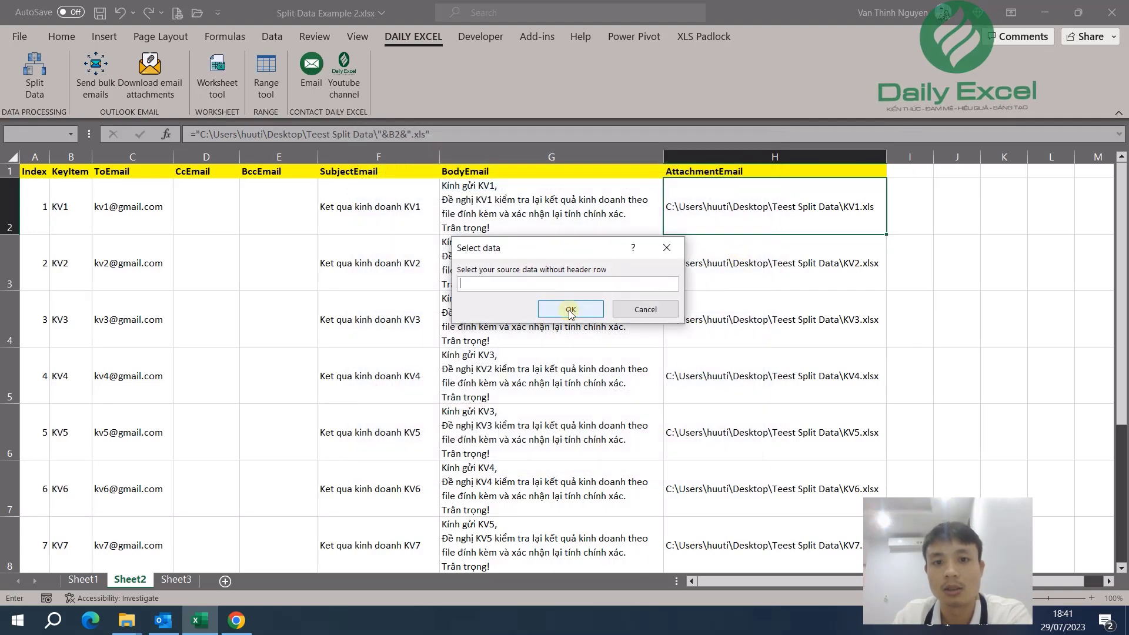
drag(36, 207, 828, 276)
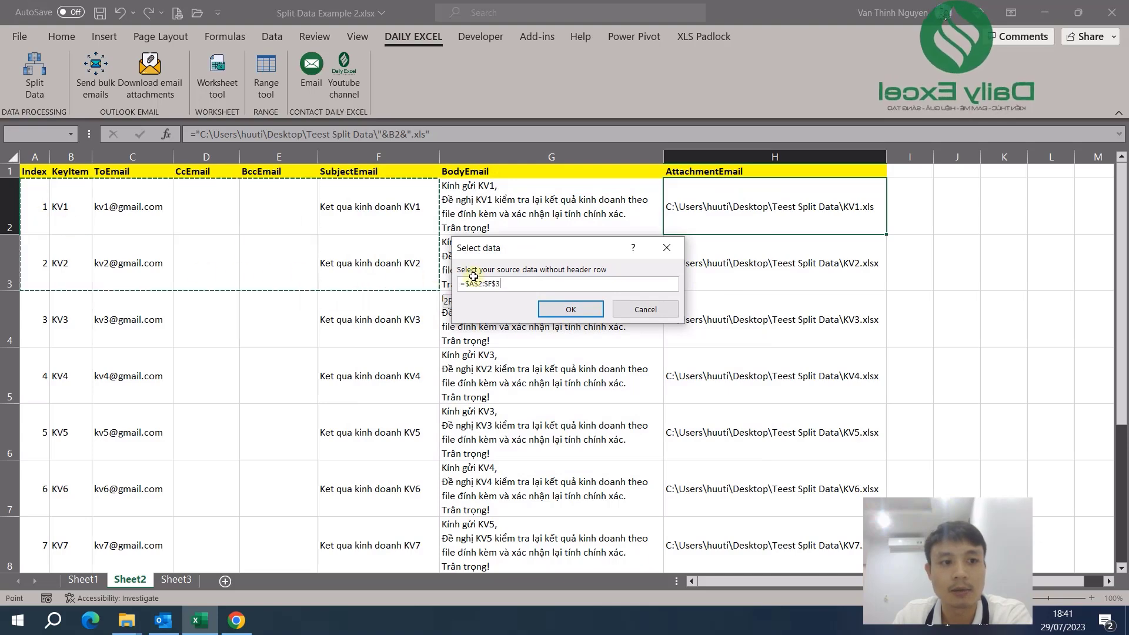
click(577, 311)
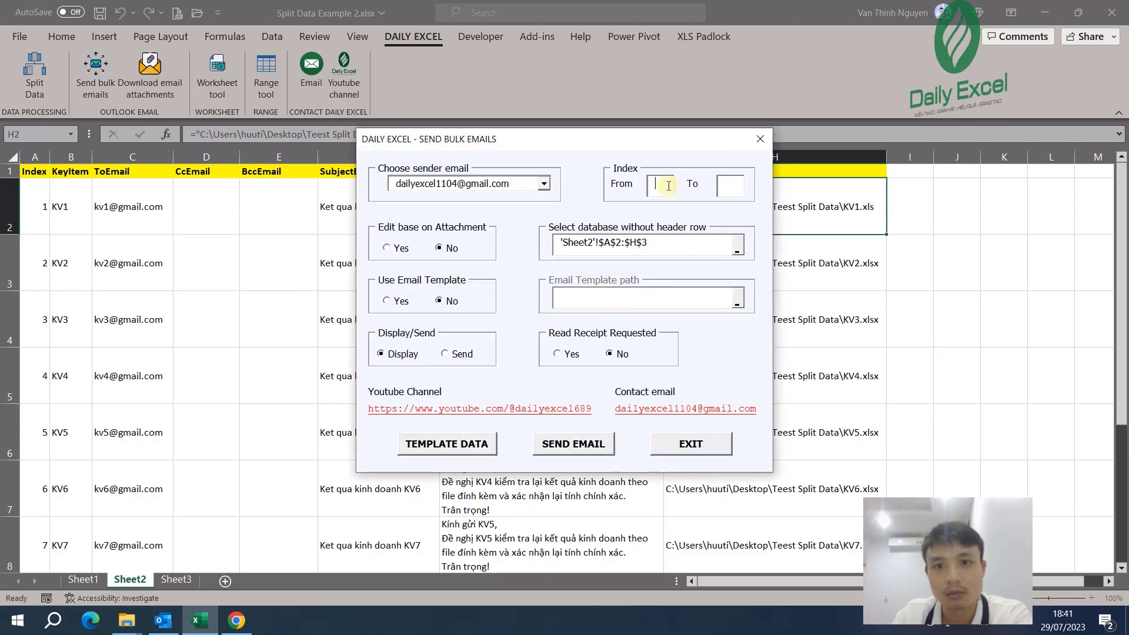
Set indexes 1 to 2 and turn Edit base on Attachment to Yes
text(1)
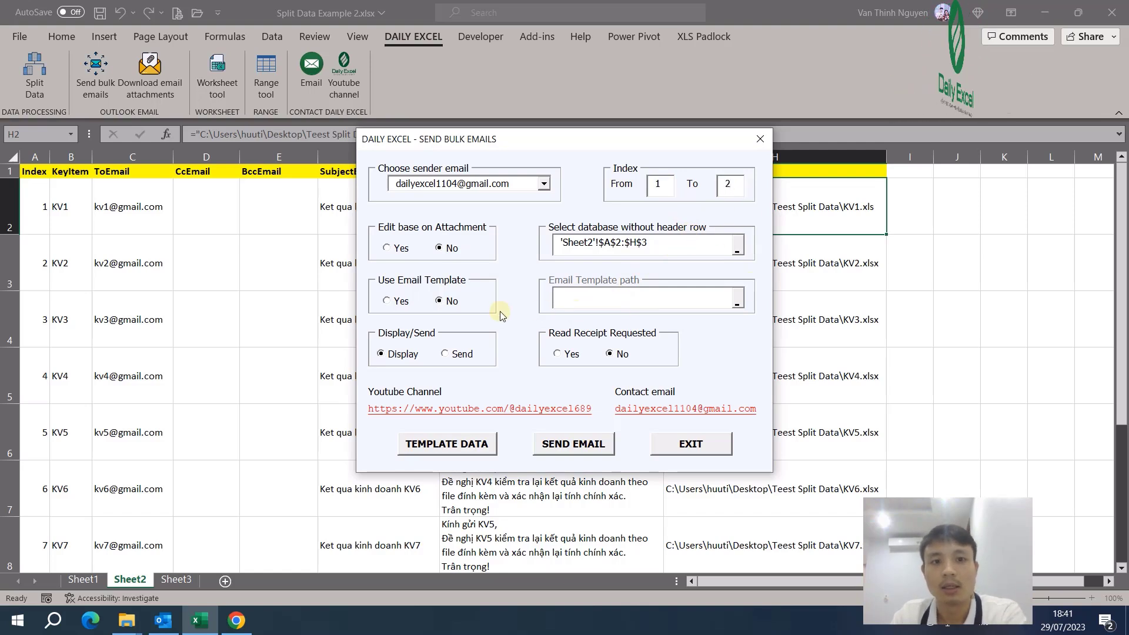
click(401, 249)
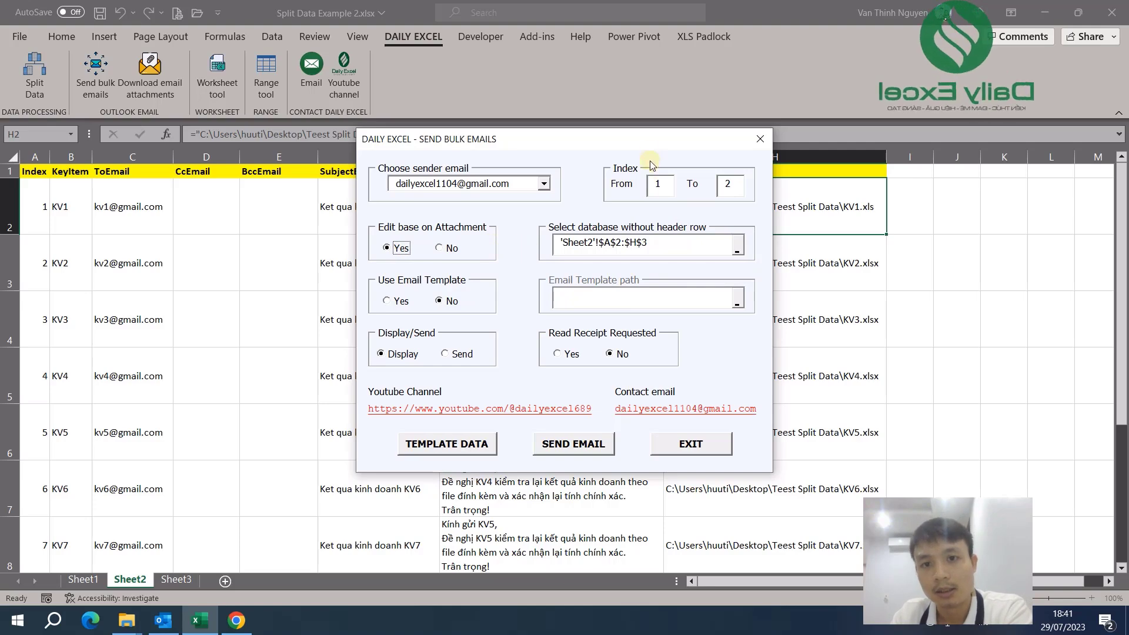
drag(651, 141, 477, 153)
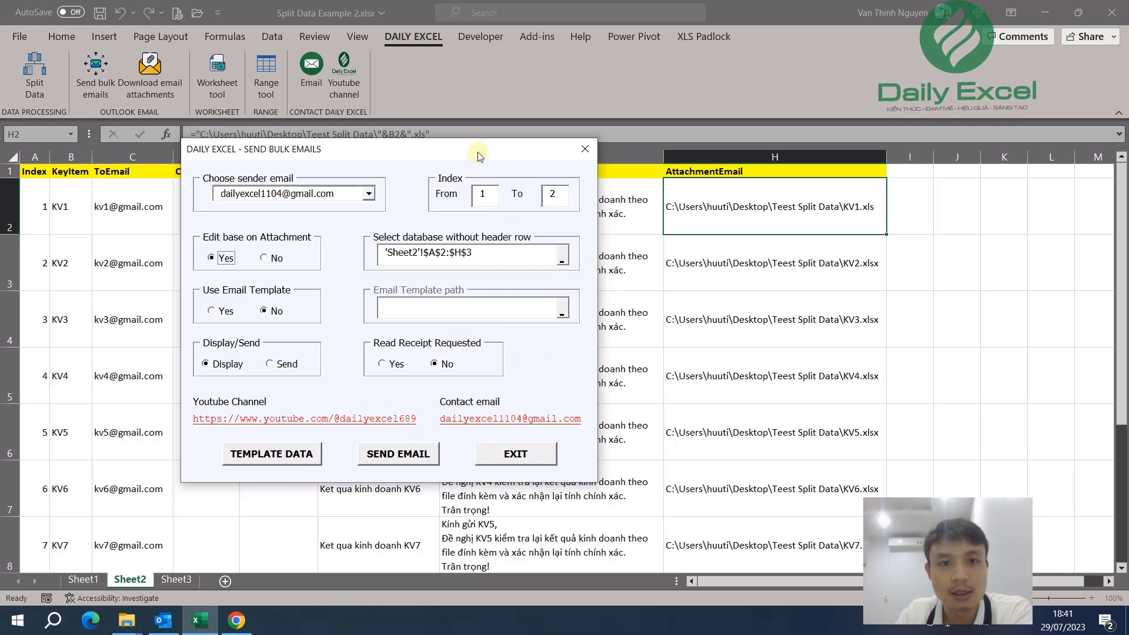
mouse_move(480, 157)
mouse_down()
mouse_move(639, 193)
mouse_move(645, 222)
mouse_move(557, 250)
mouse_up()
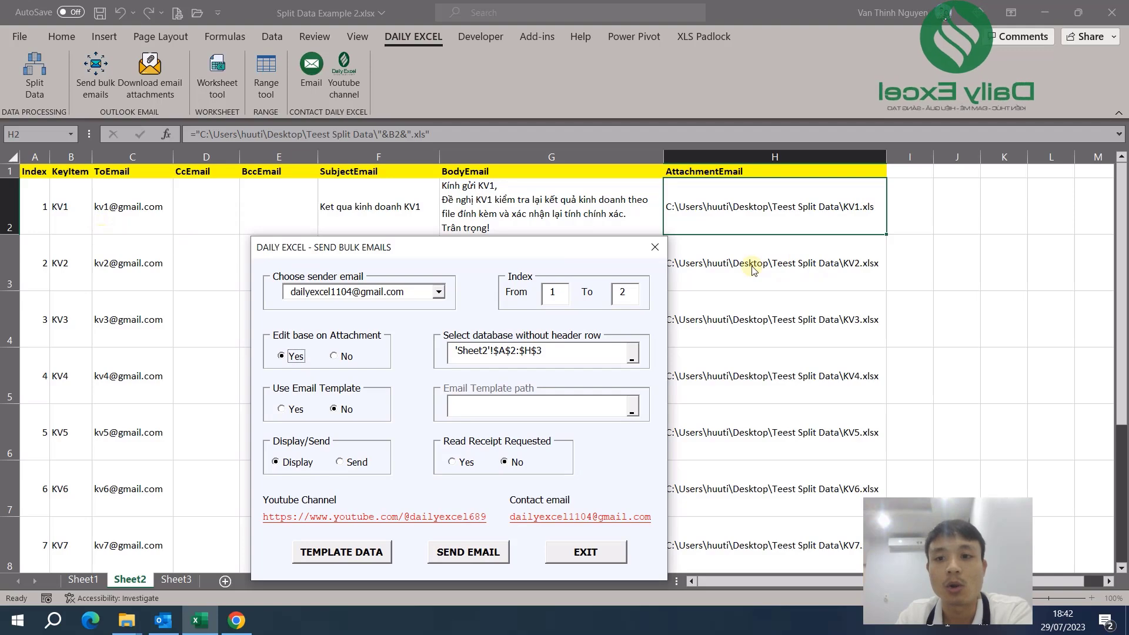
drag(577, 250, 683, 154)
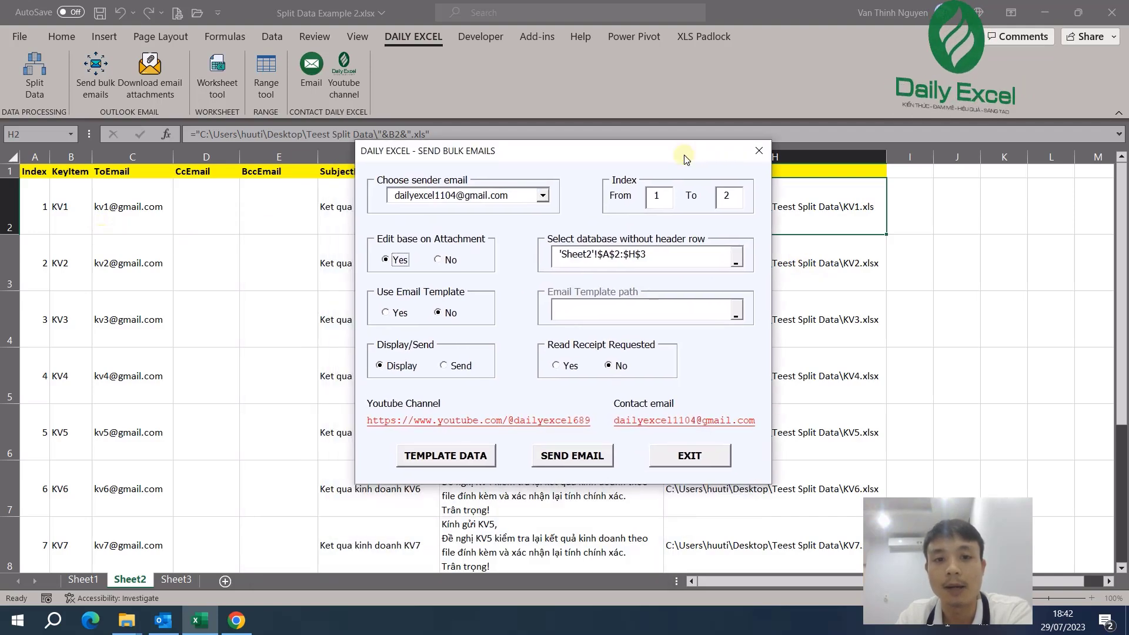
Generate and inspect the KV2 draft with KV2.xlsx, close it unsaved, then set Edit base on Attachment to No
click(590, 460)
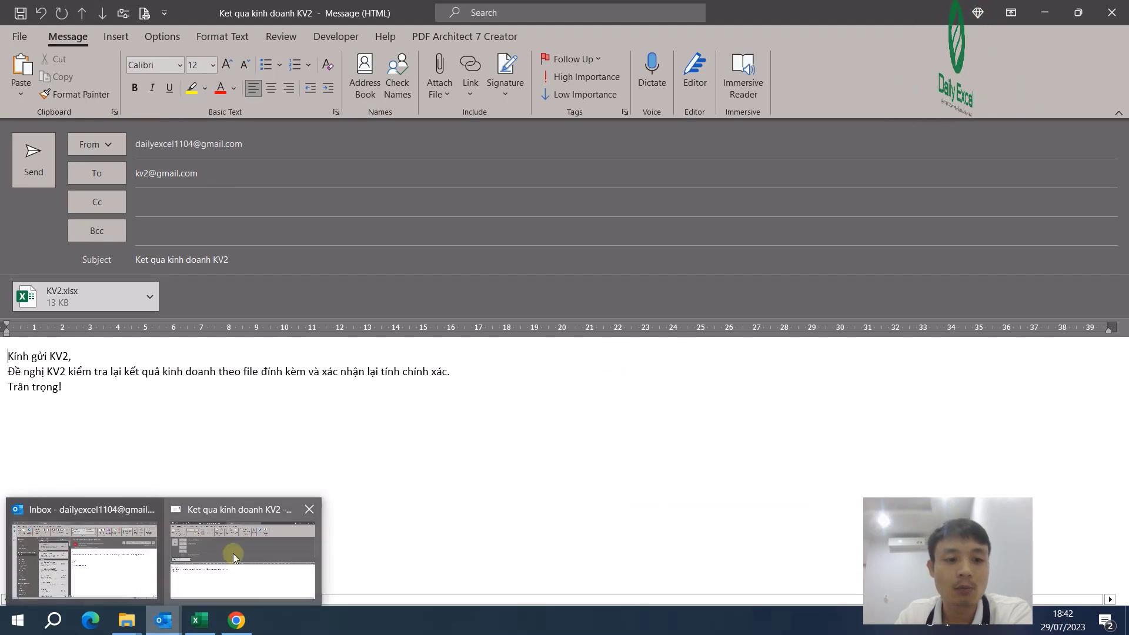
click(223, 401)
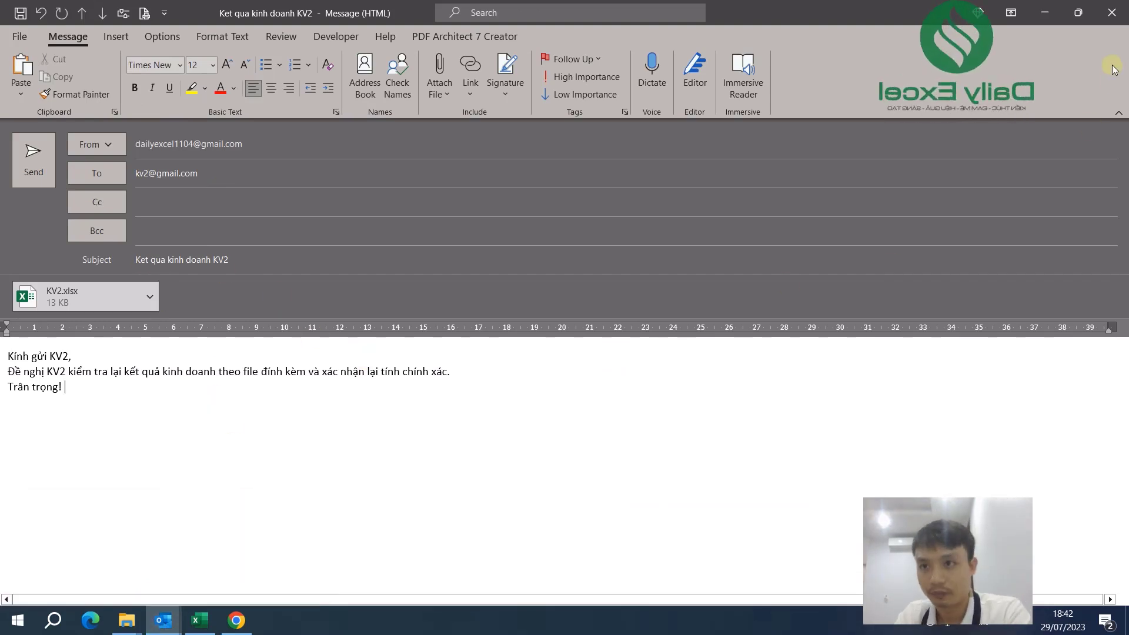
click(1109, 18)
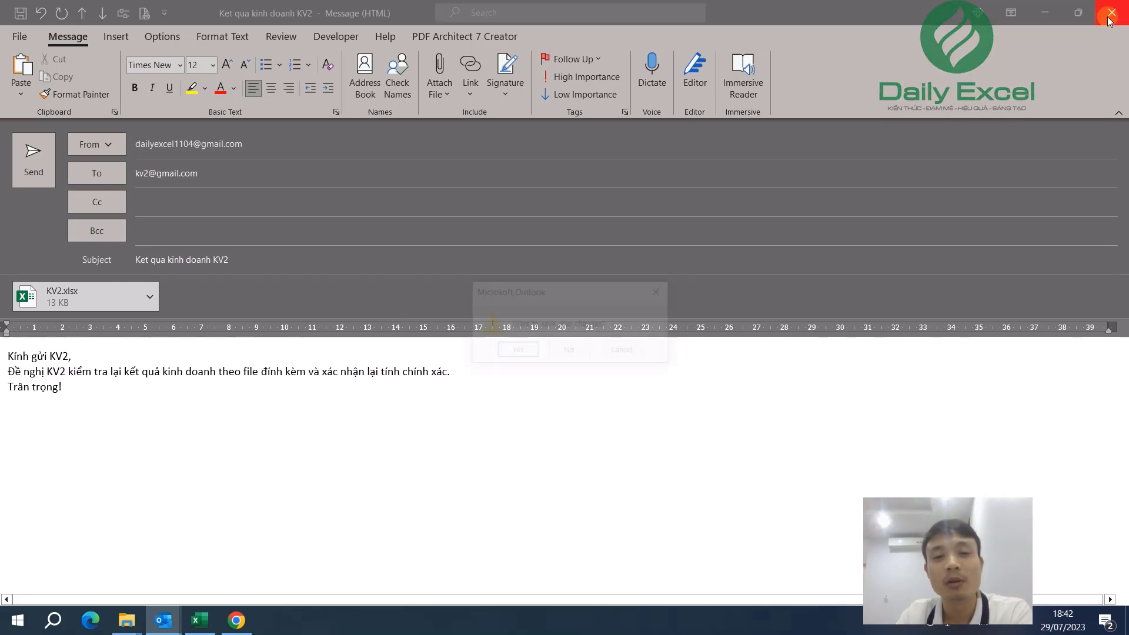
click(570, 352)
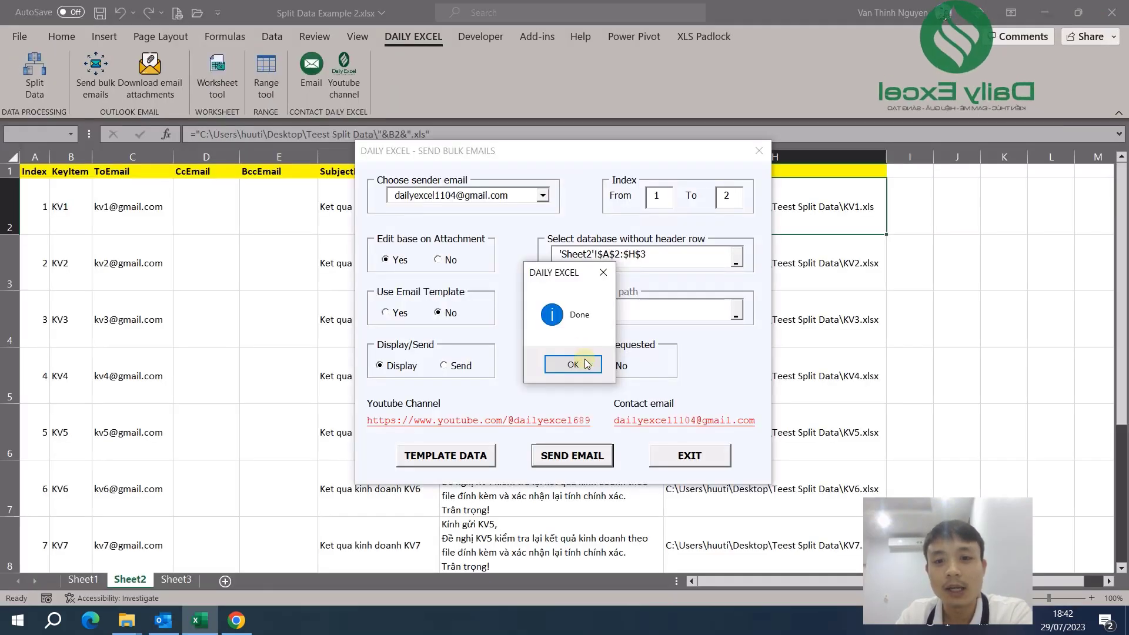
click(585, 364)
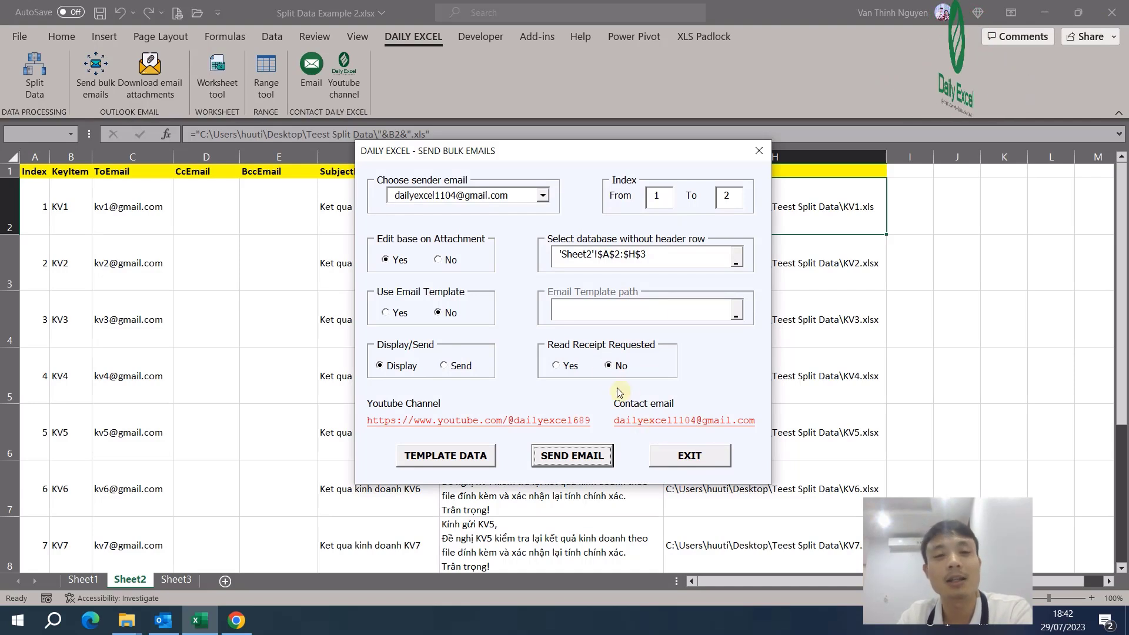
click(438, 261)
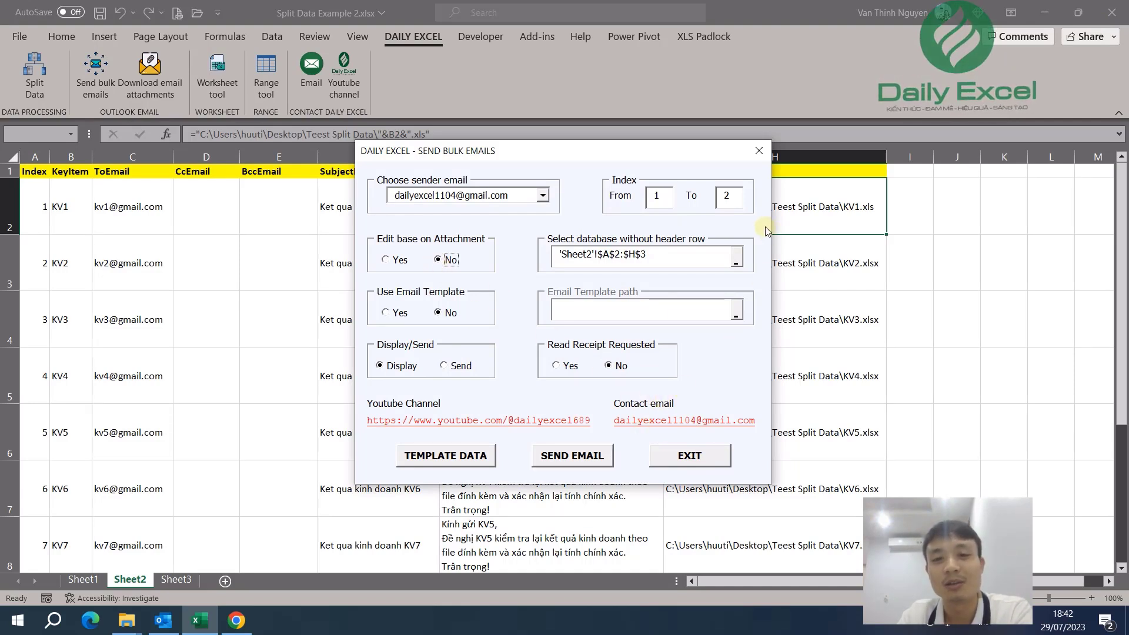
Regenerate the emails and compare the KV1 and KV2 Outlook drafts
drag(703, 158, 564, 179)
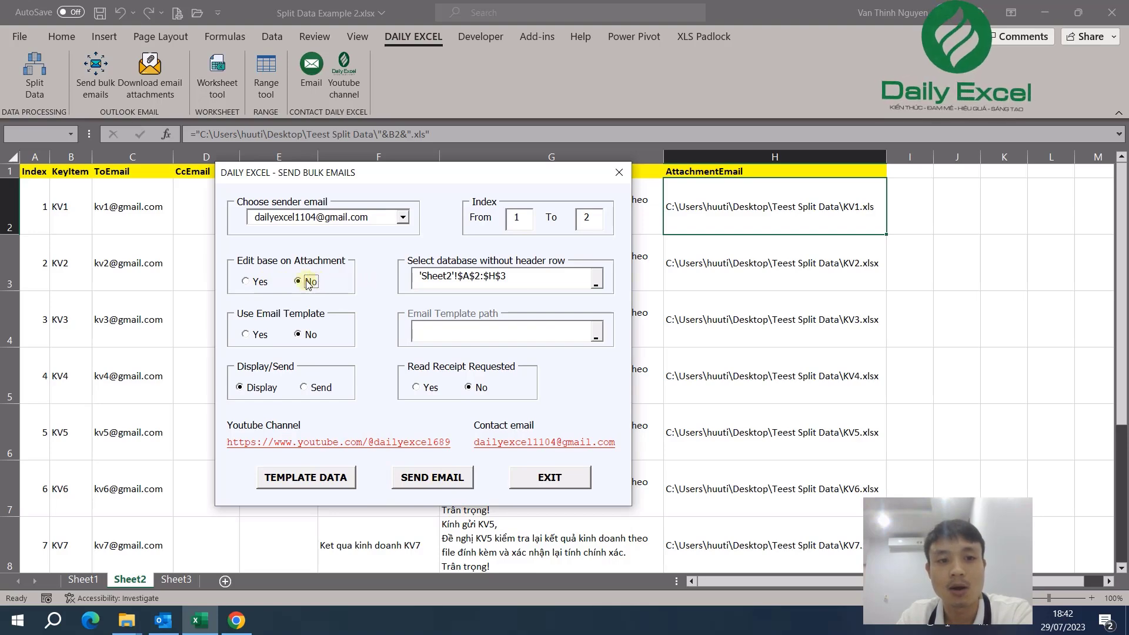
click(434, 477)
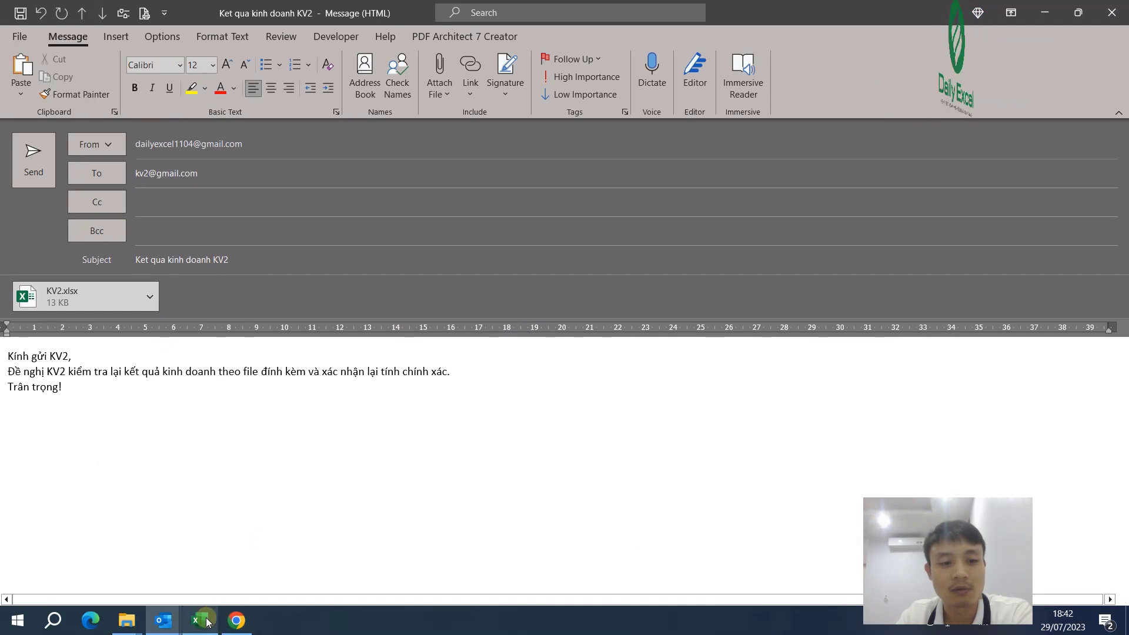
mouse_move(162, 620)
click(227, 569)
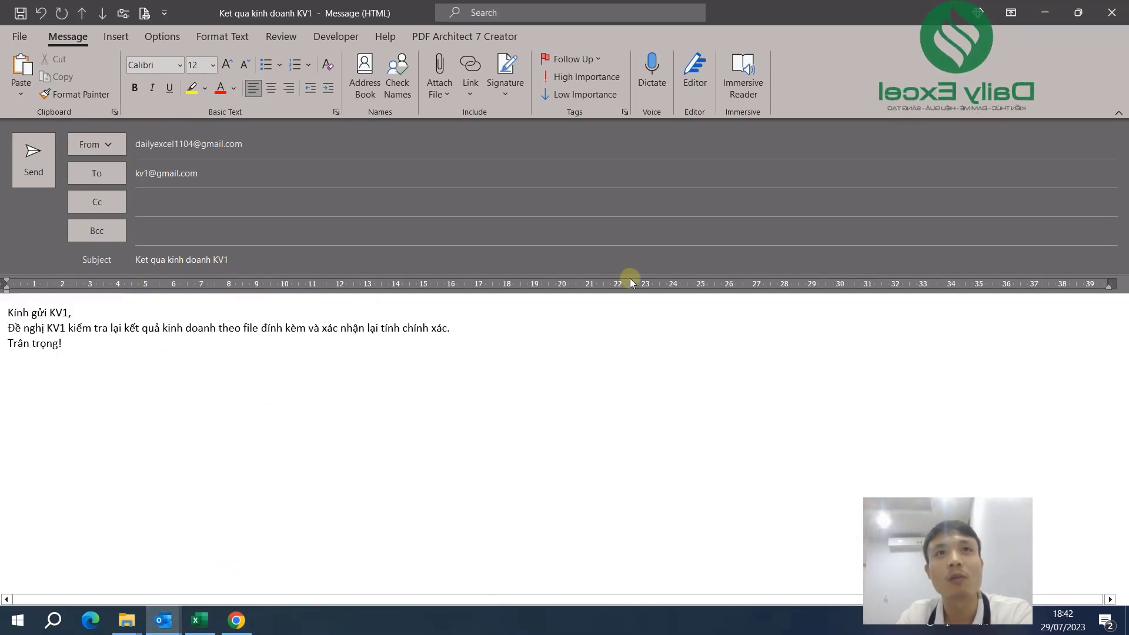
click(163, 620)
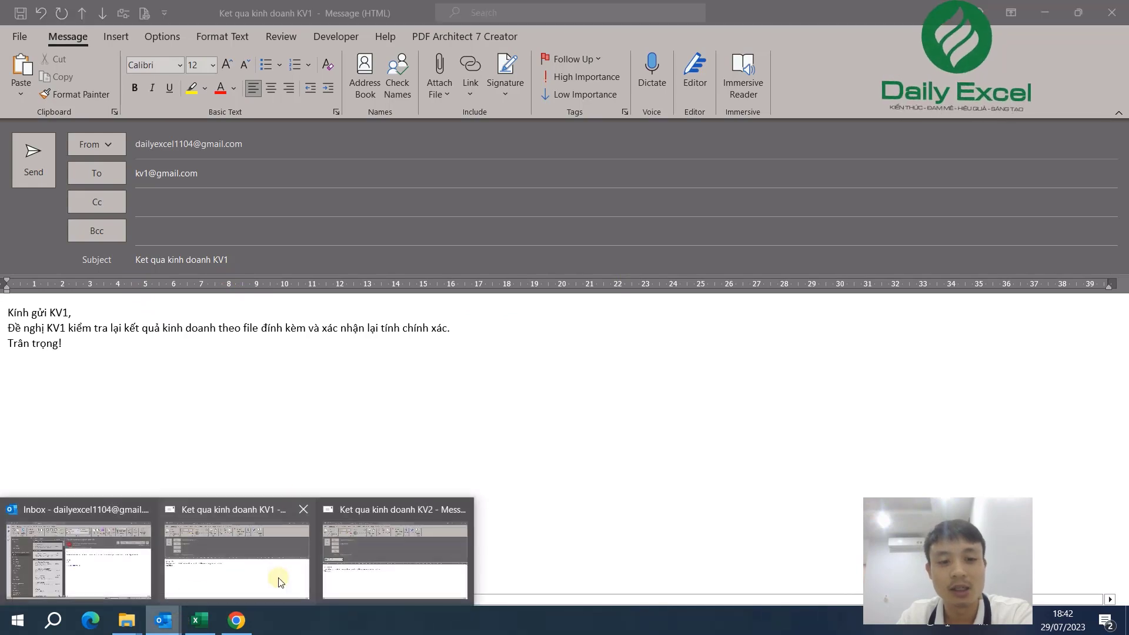
click(345, 574)
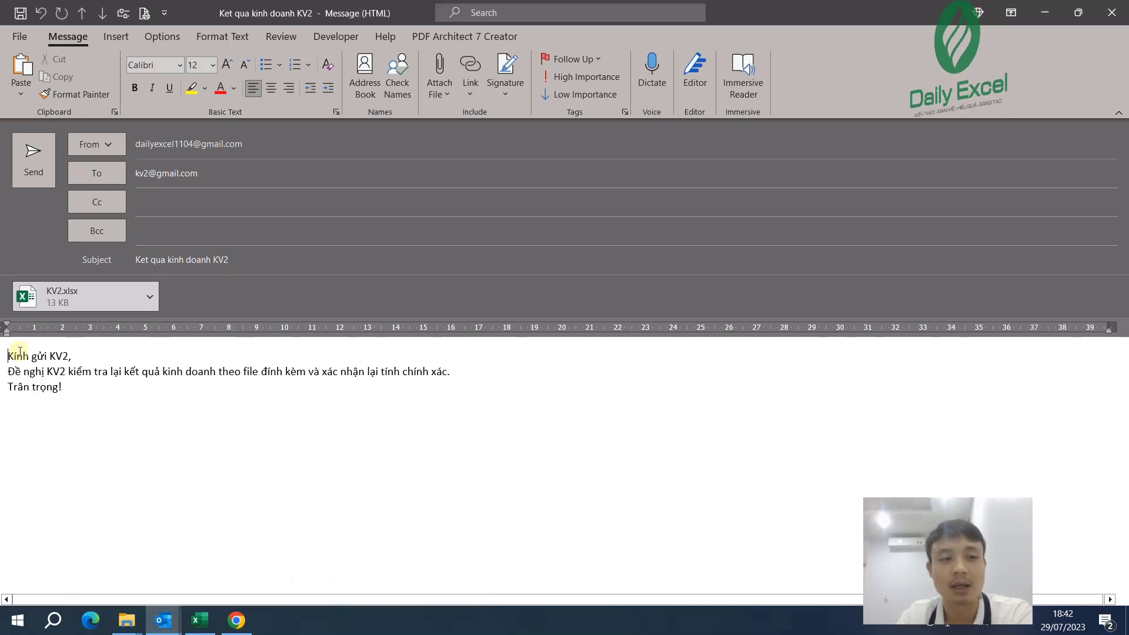
Close the KV2 and KV1 drafts without saving and dismiss the completion message
click(1112, 12)
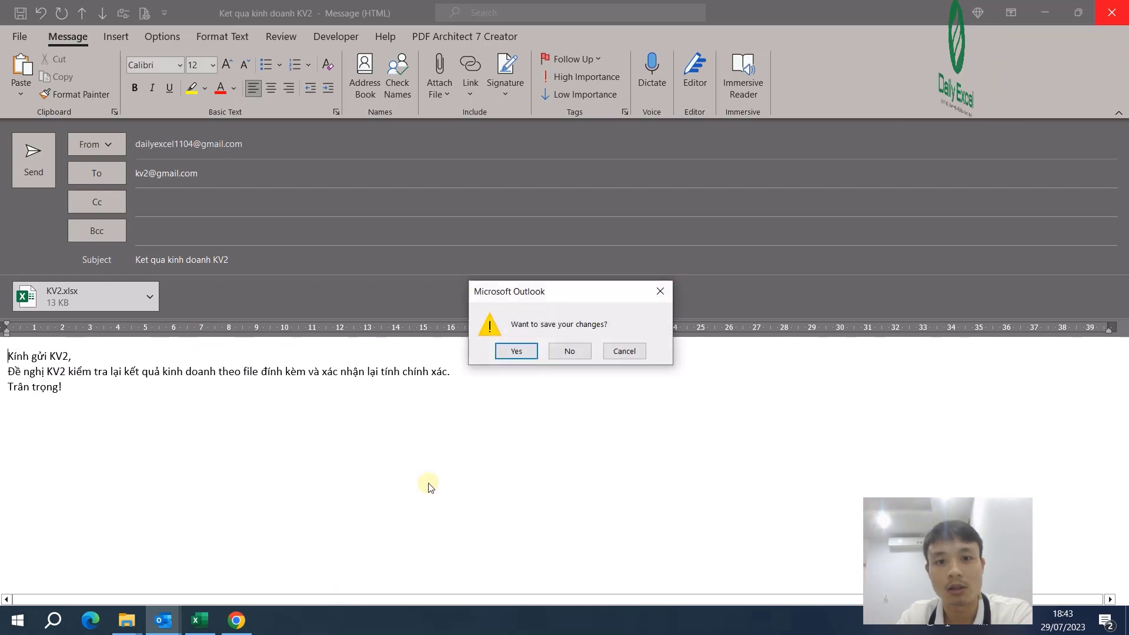
click(579, 351)
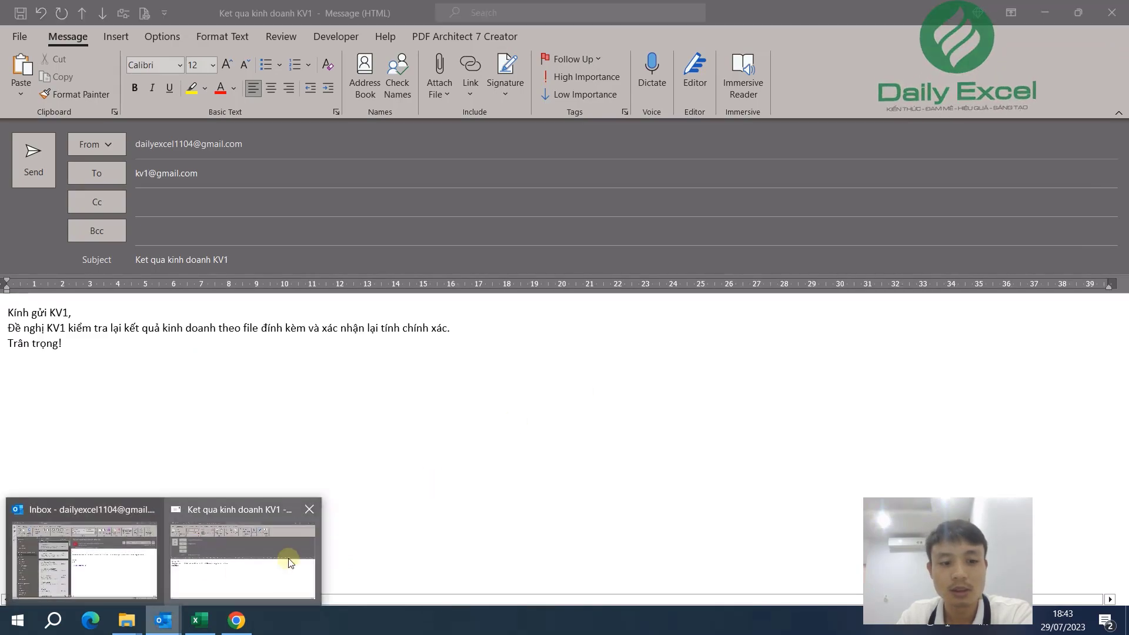
click(1112, 13)
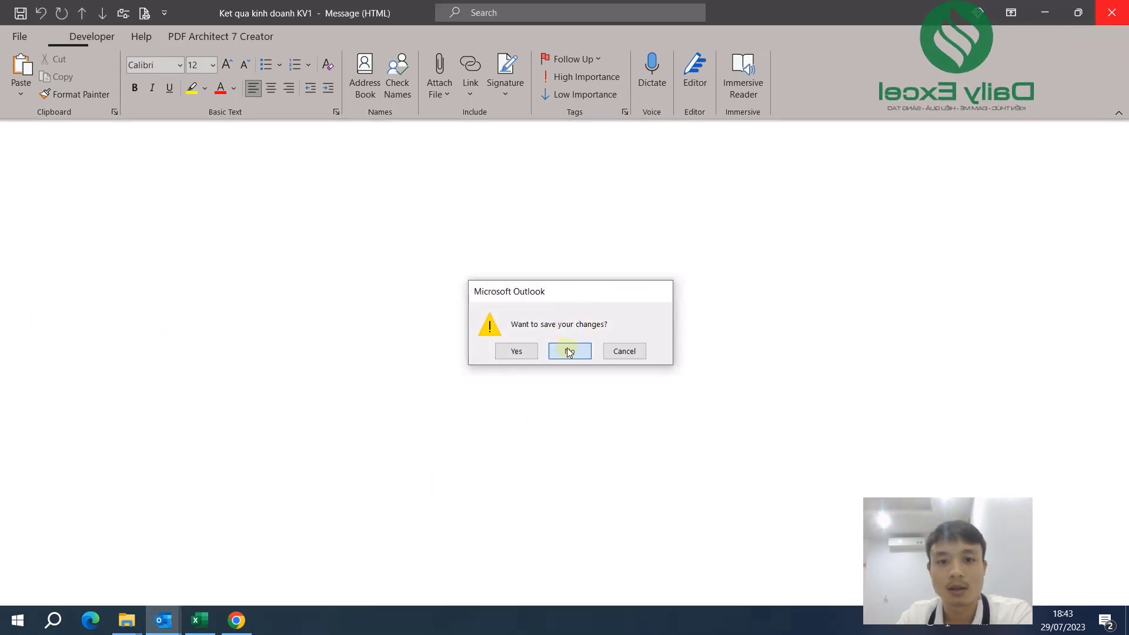
click(569, 351)
click(575, 366)
Close the bulk email form and paste H2 back onto itself as a plain value
drag(531, 181, 756, 176)
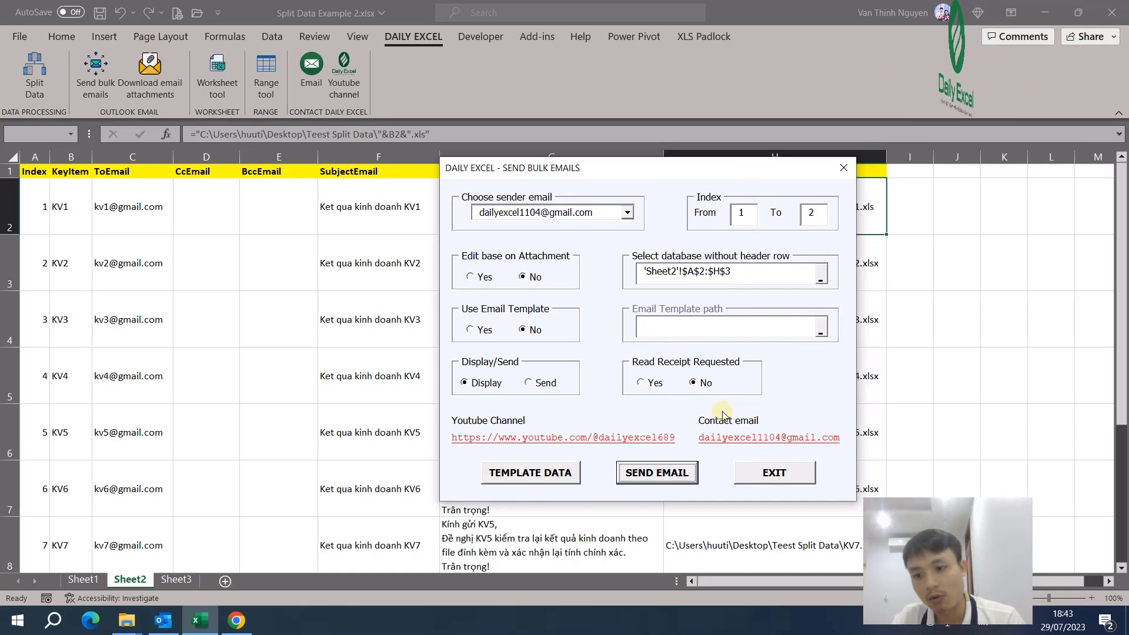
click(768, 479)
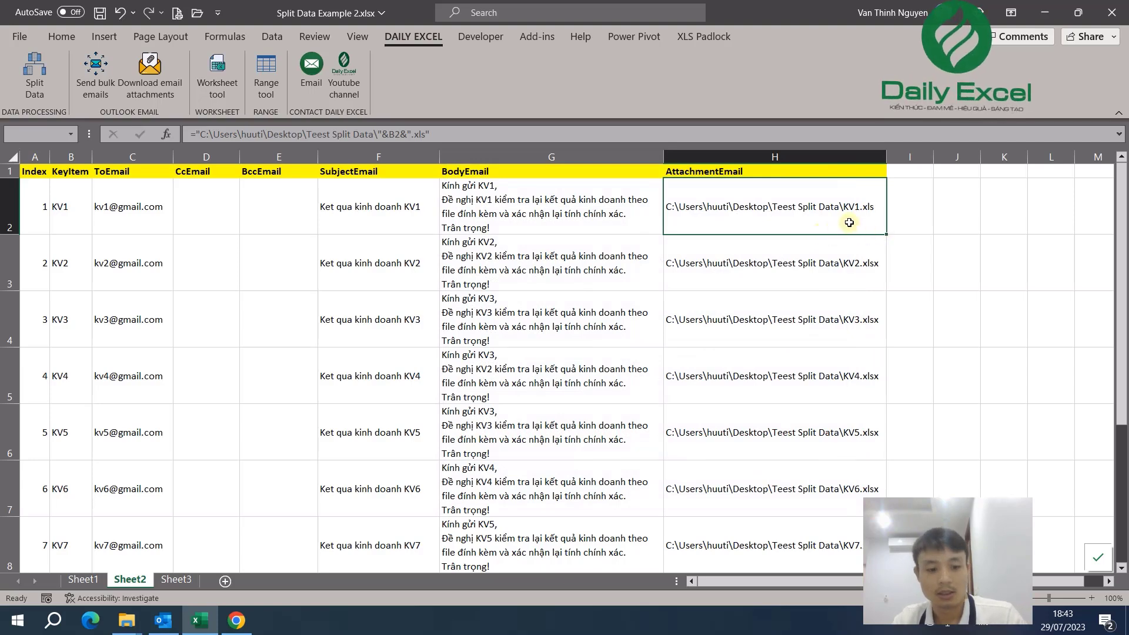
key(ctrl+c)
right_click(848, 223)
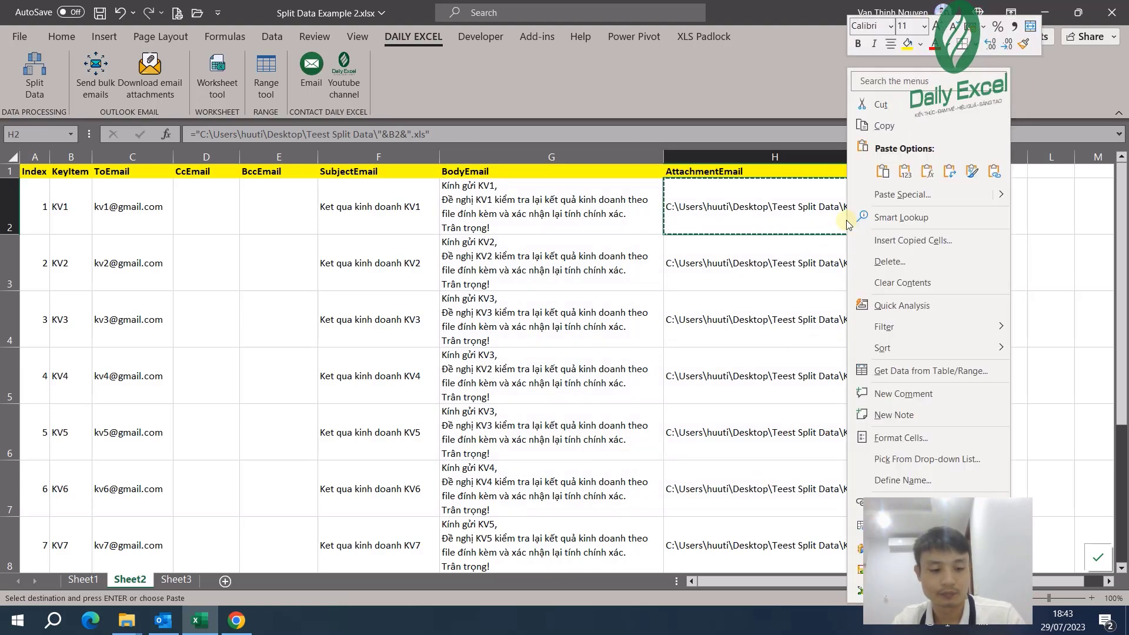
key(s)
key(v)
click(913, 341)
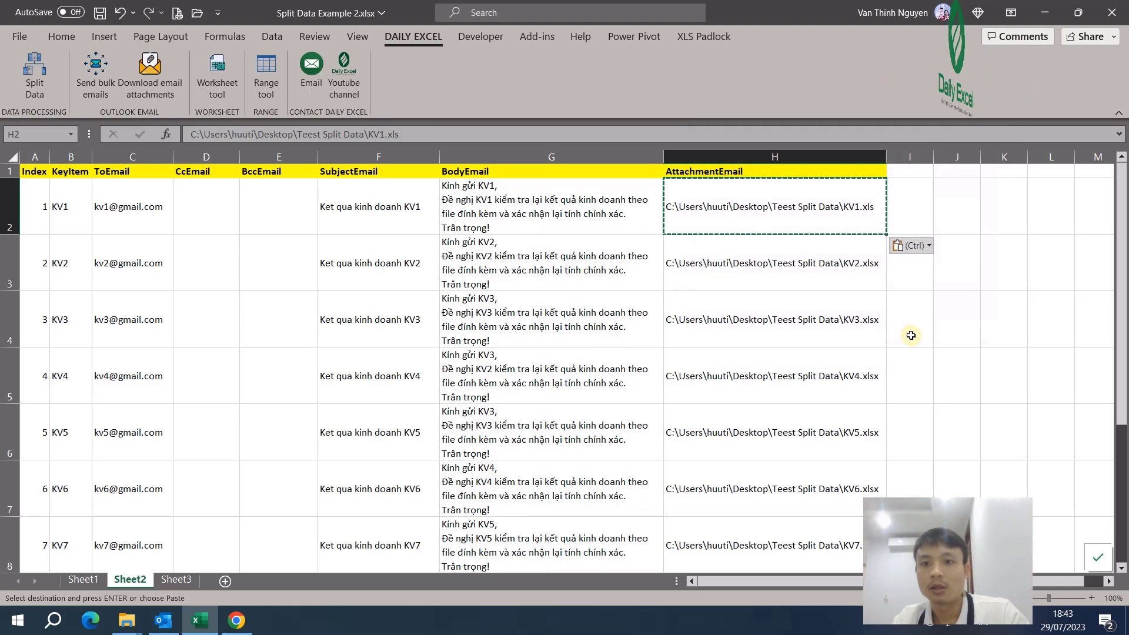
key(Escape)
Reselect H2 to fix its extension and view the open File Explorer windows
click(936, 247)
click(858, 207)
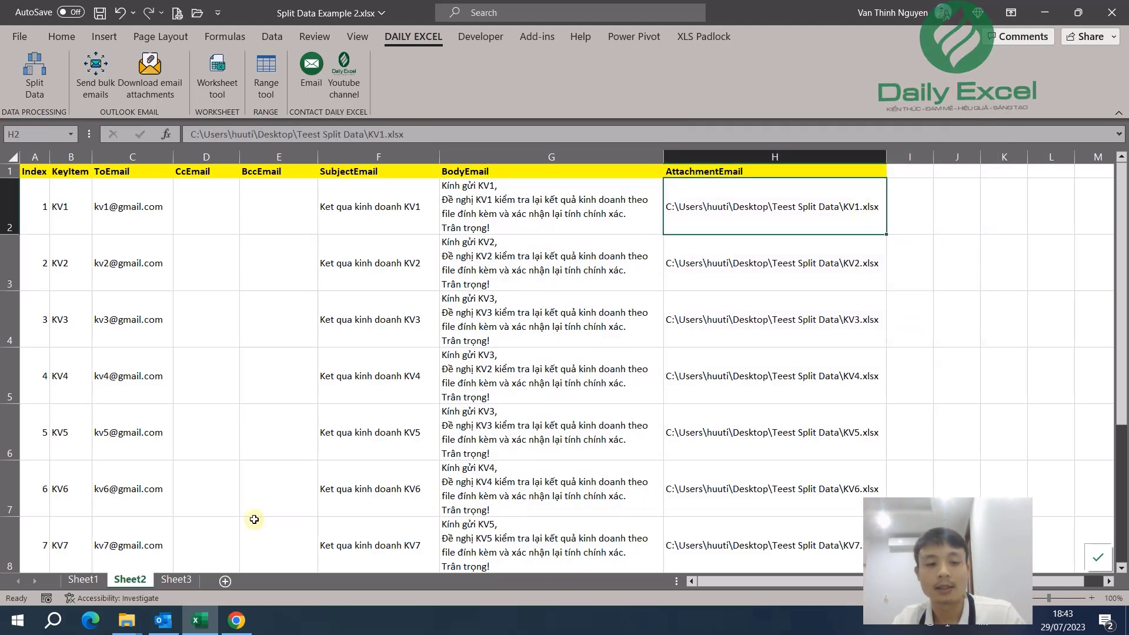
click(126, 620)
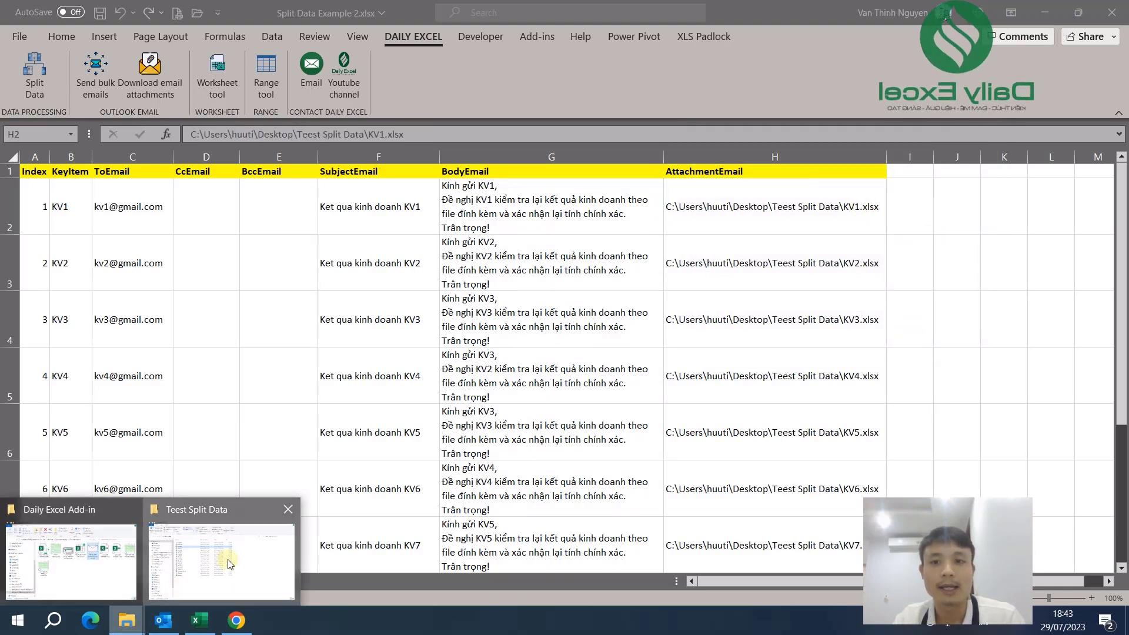
click(224, 564)
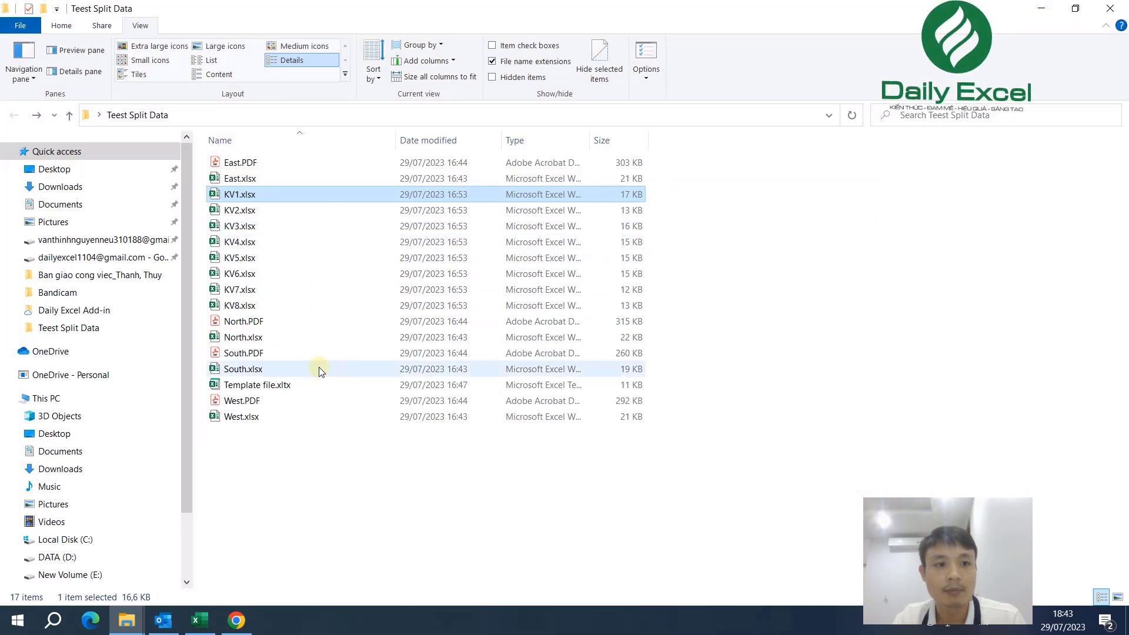
click(260, 338)
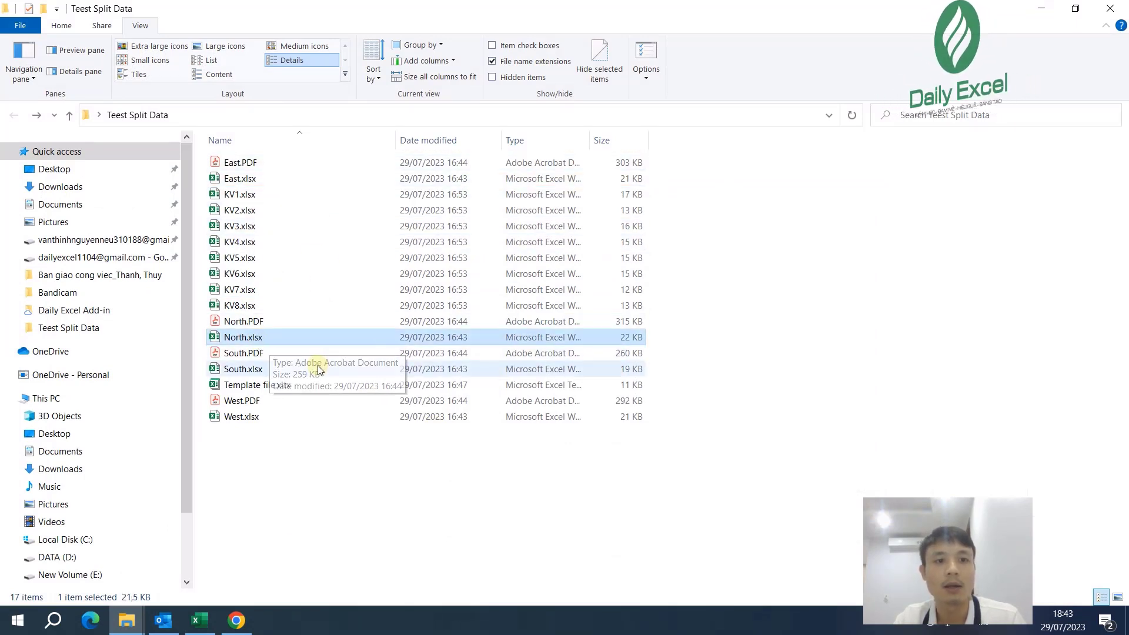
click(127, 620)
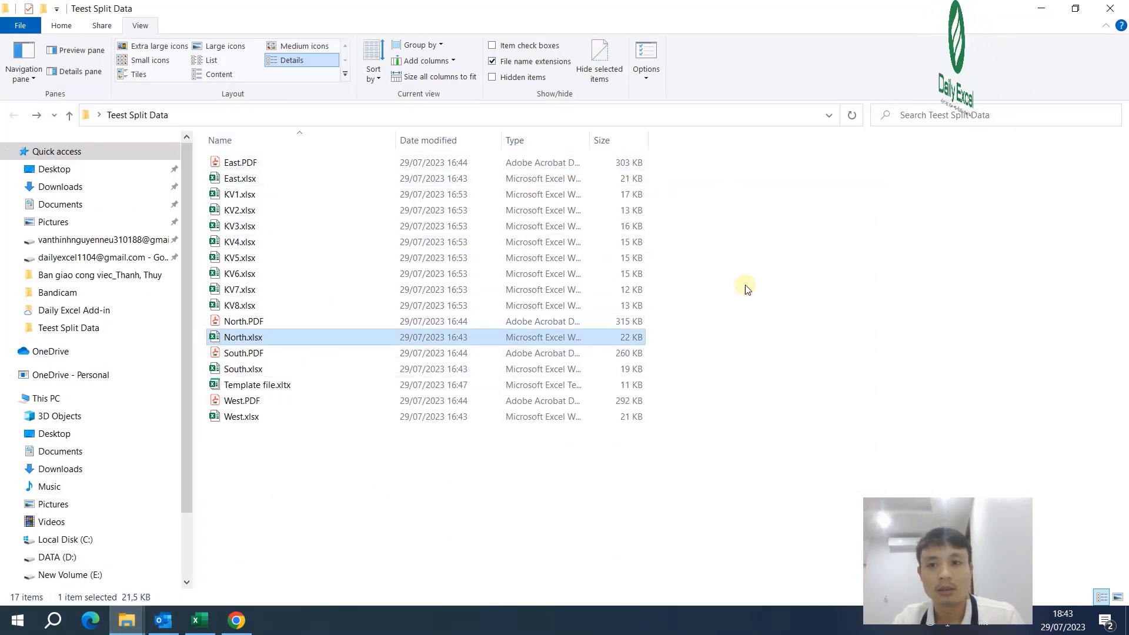
click(199, 620)
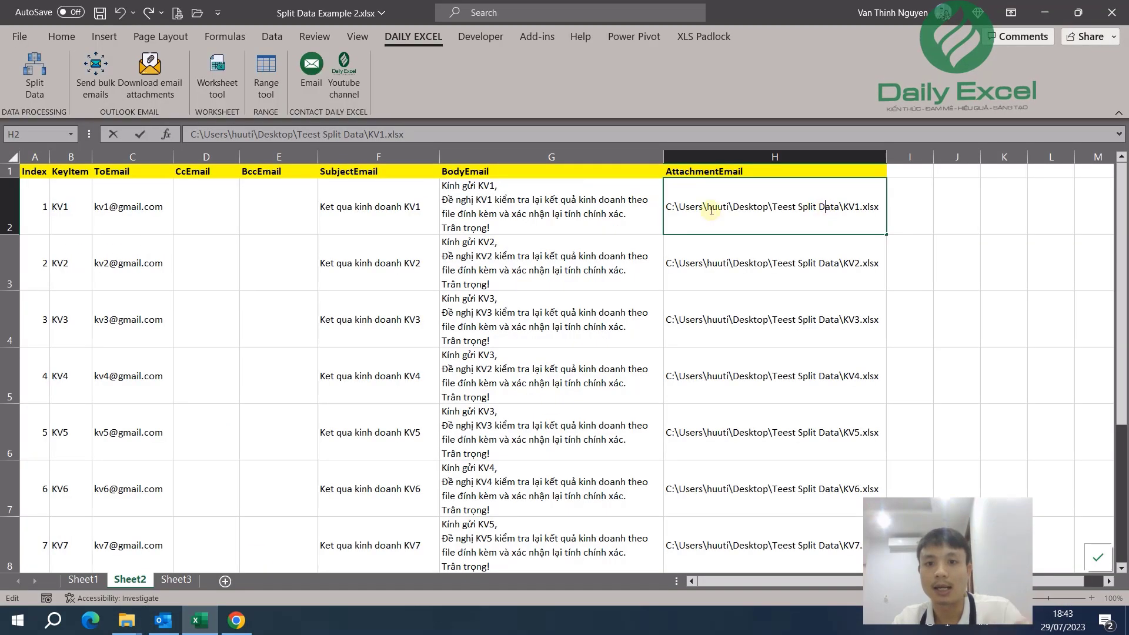
In H2, add a second line with the path changed from KV1 to North.xlsx
double_click(668, 207)
drag(668, 206, 887, 206)
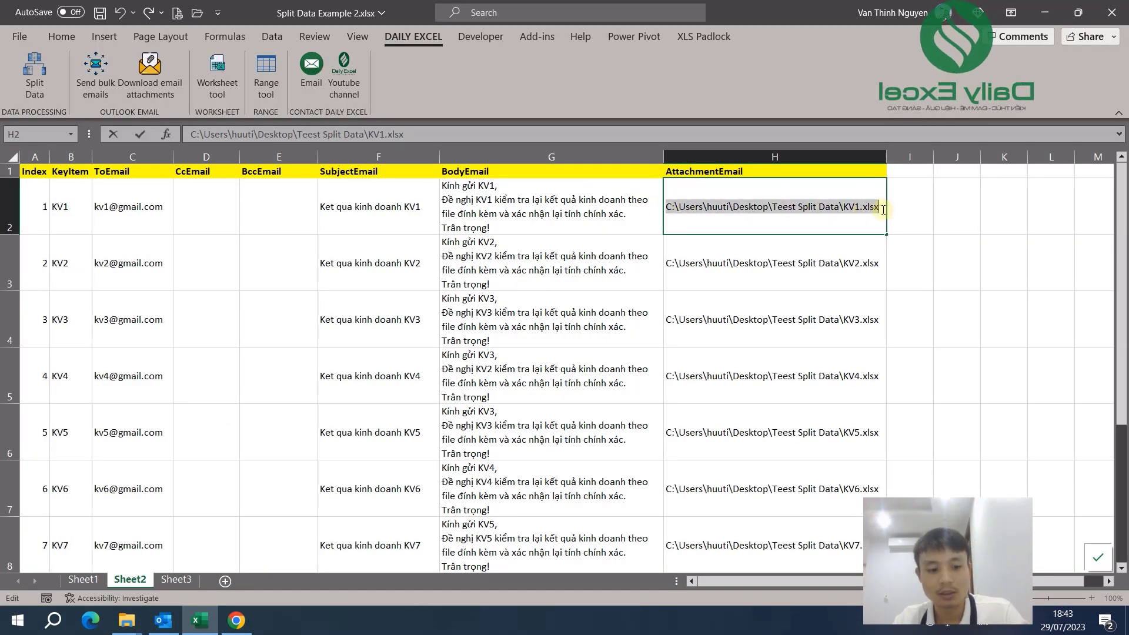
click(883, 210)
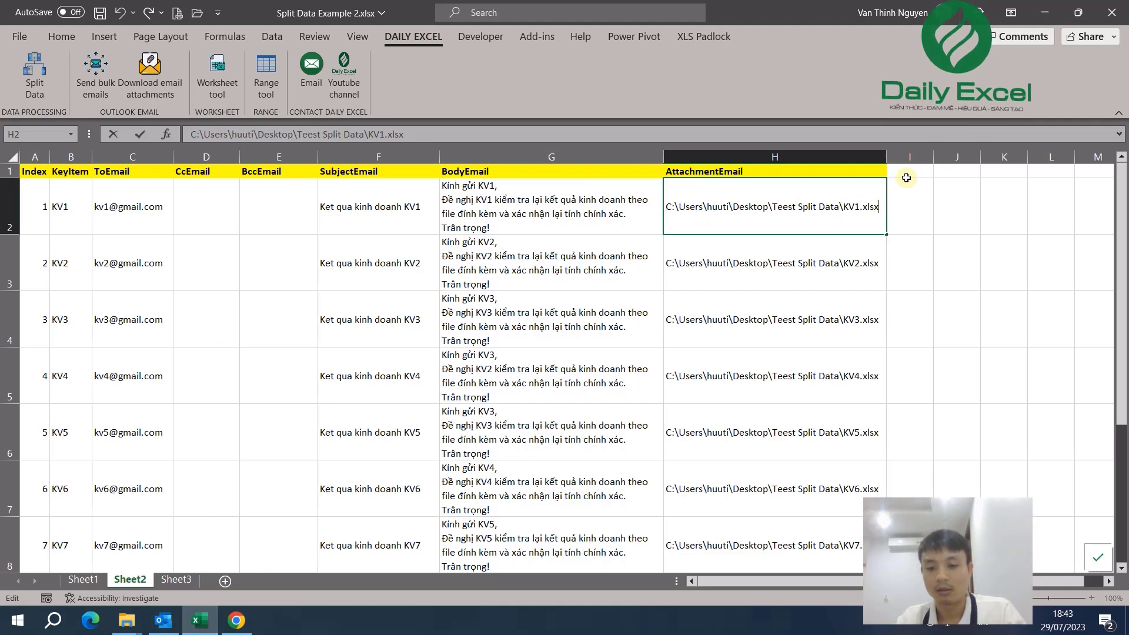
key(alt+Return)
key(ctrl+v)
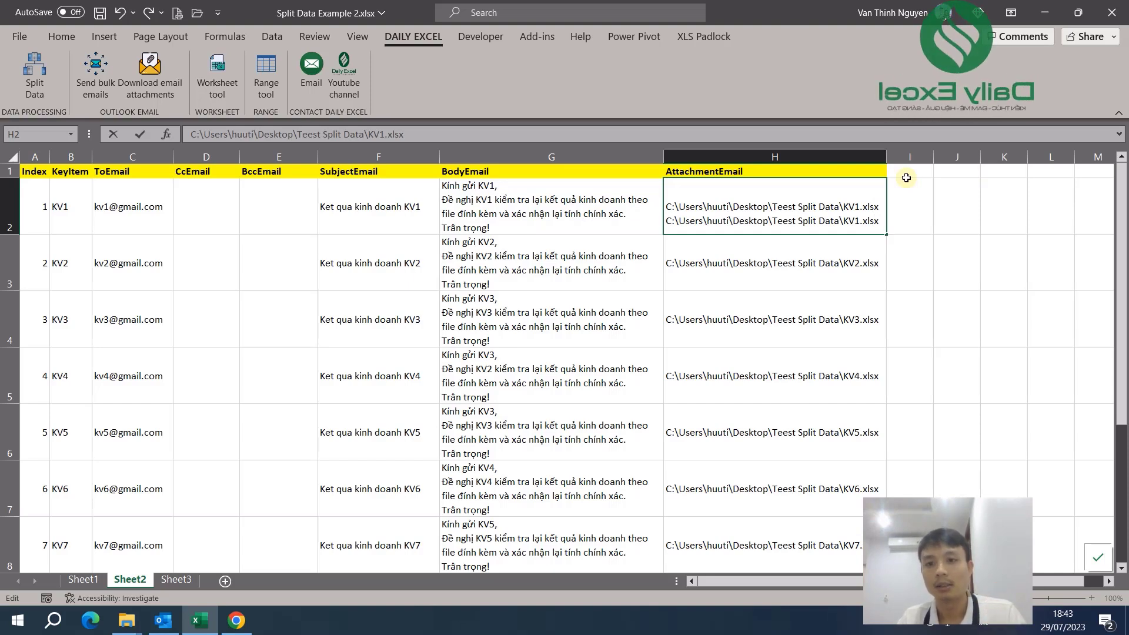
text(North)
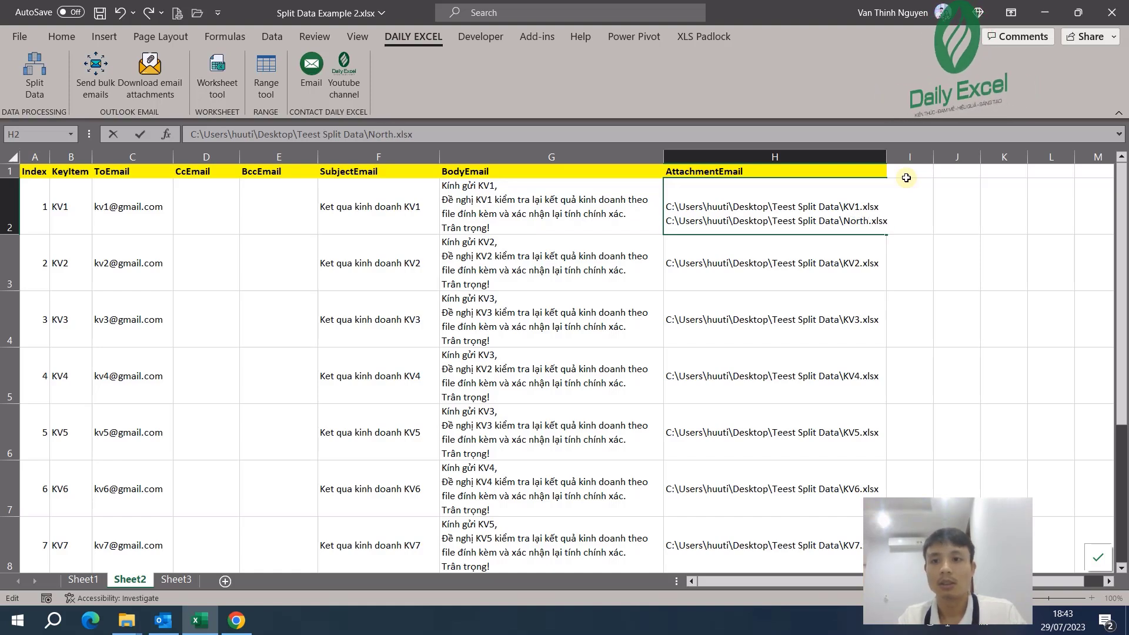
key(ctrl+Return)
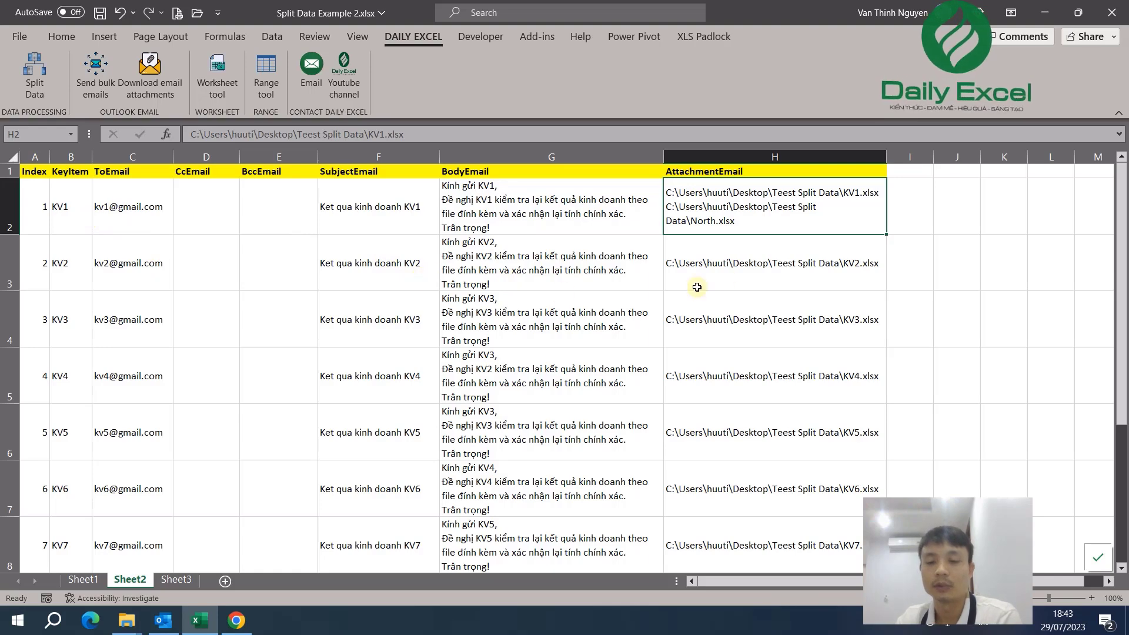
Check the KV2 attachment cell and edited H2, then select KV2's body cell
click(728, 276)
click(764, 217)
click(495, 253)
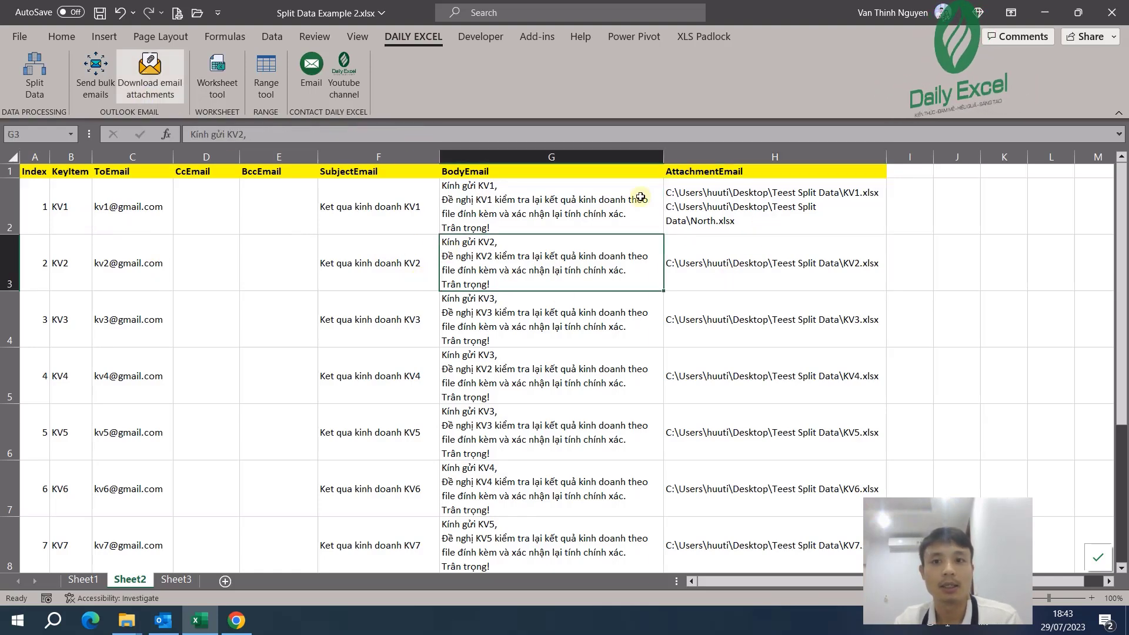
Send bulk emails from the Daily Excel account for index 1 to 2 using A2:H3 as displayed drafts
click(95, 76)
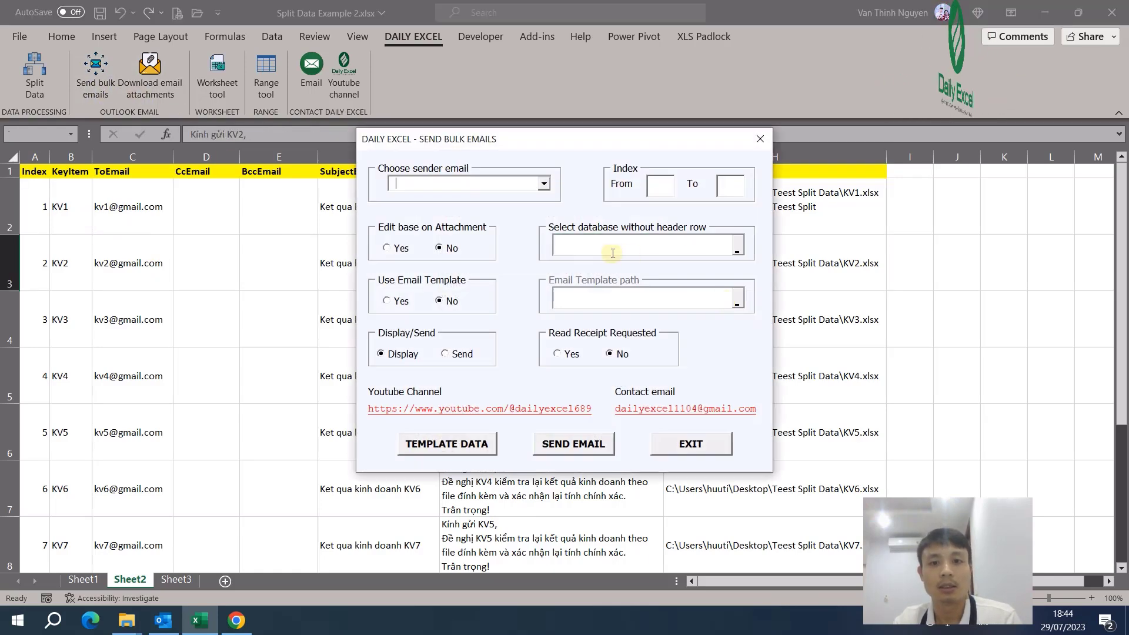
click(544, 183)
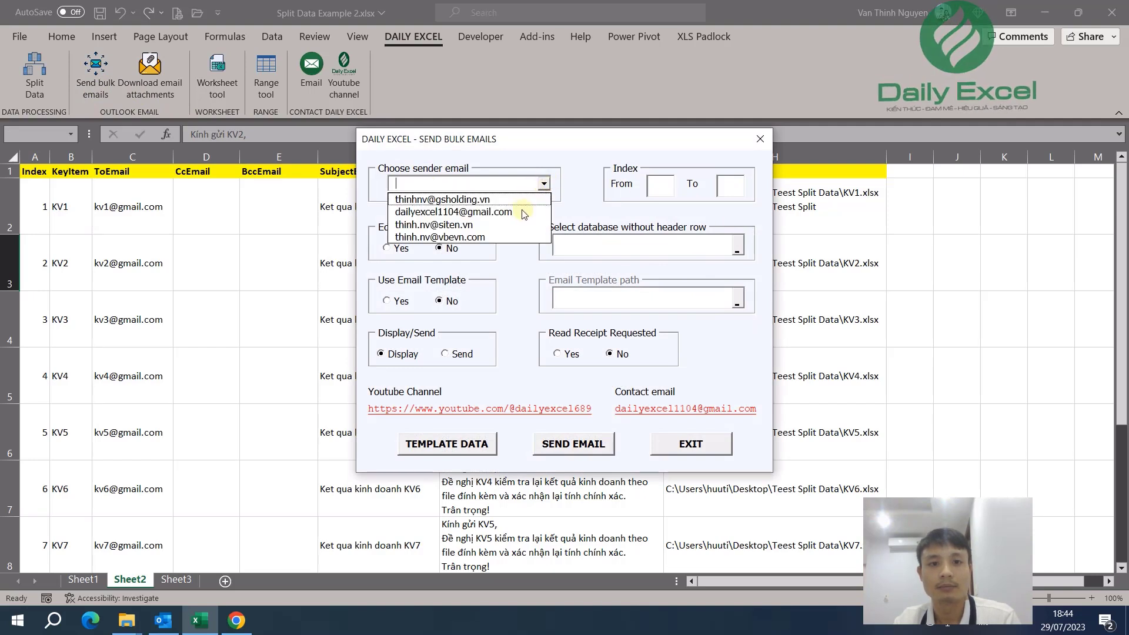
click(512, 211)
click(665, 185)
text(1)
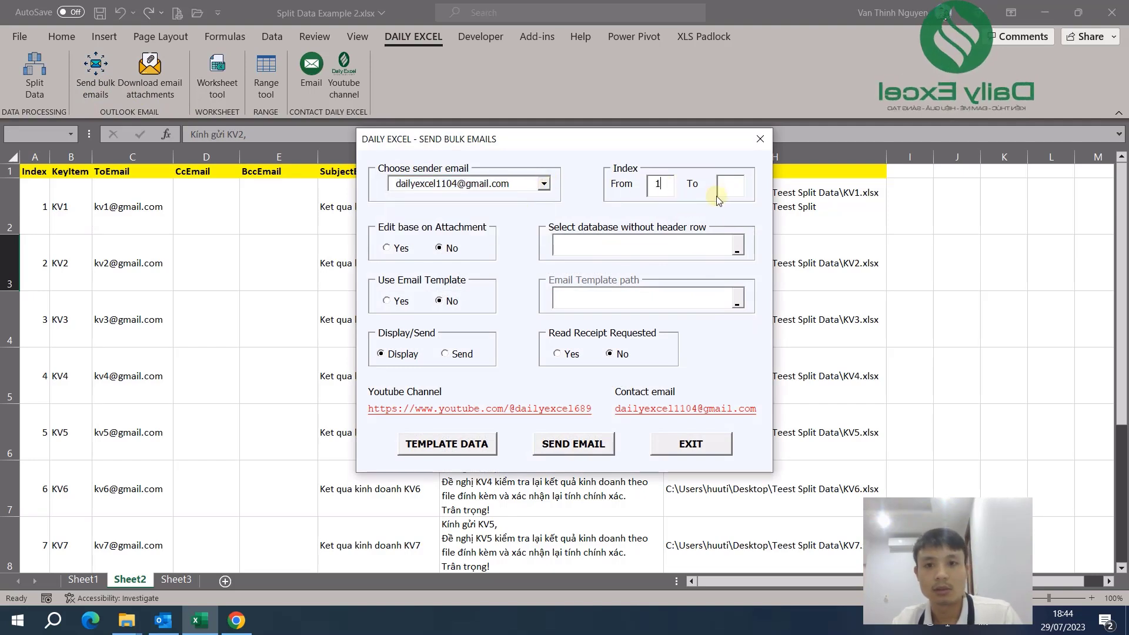
text(2)
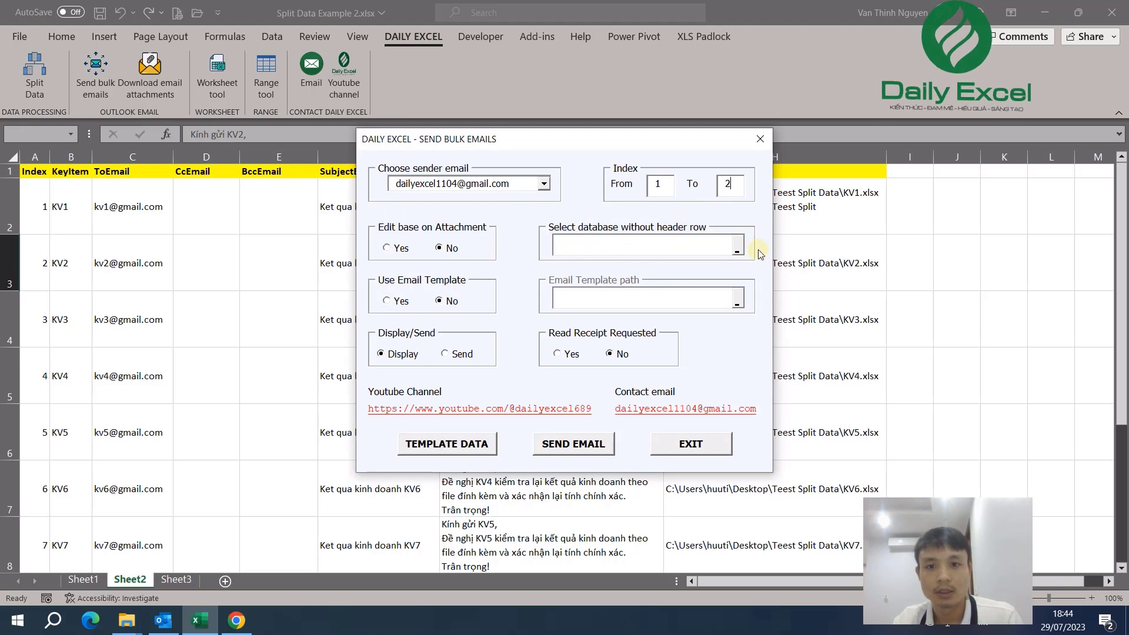
click(737, 246)
drag(41, 206, 731, 277)
click(570, 309)
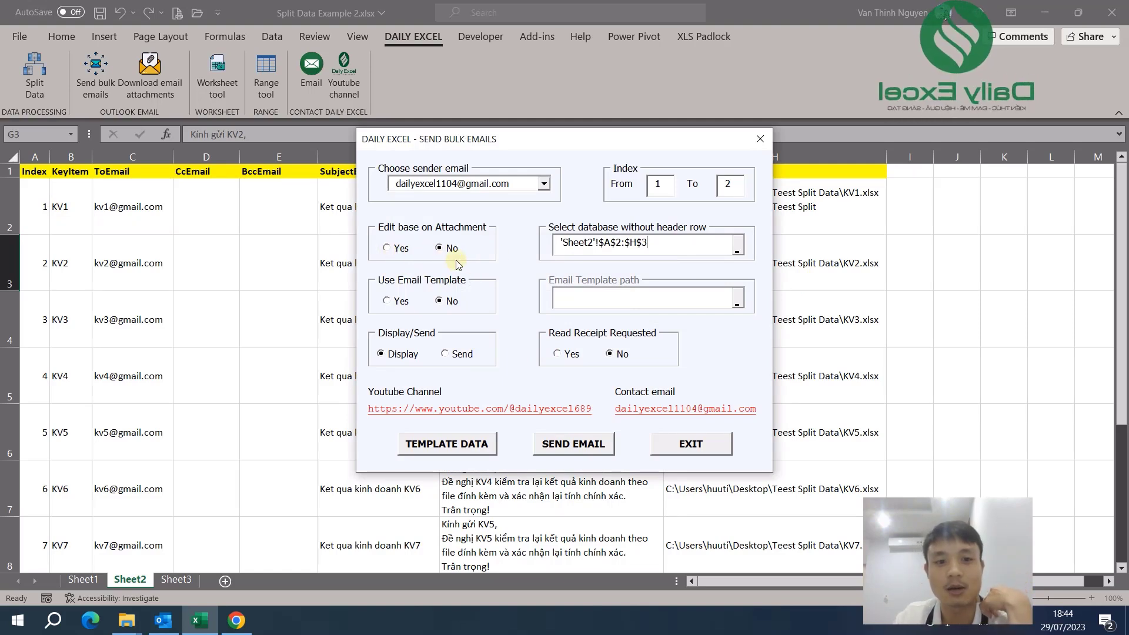
click(572, 451)
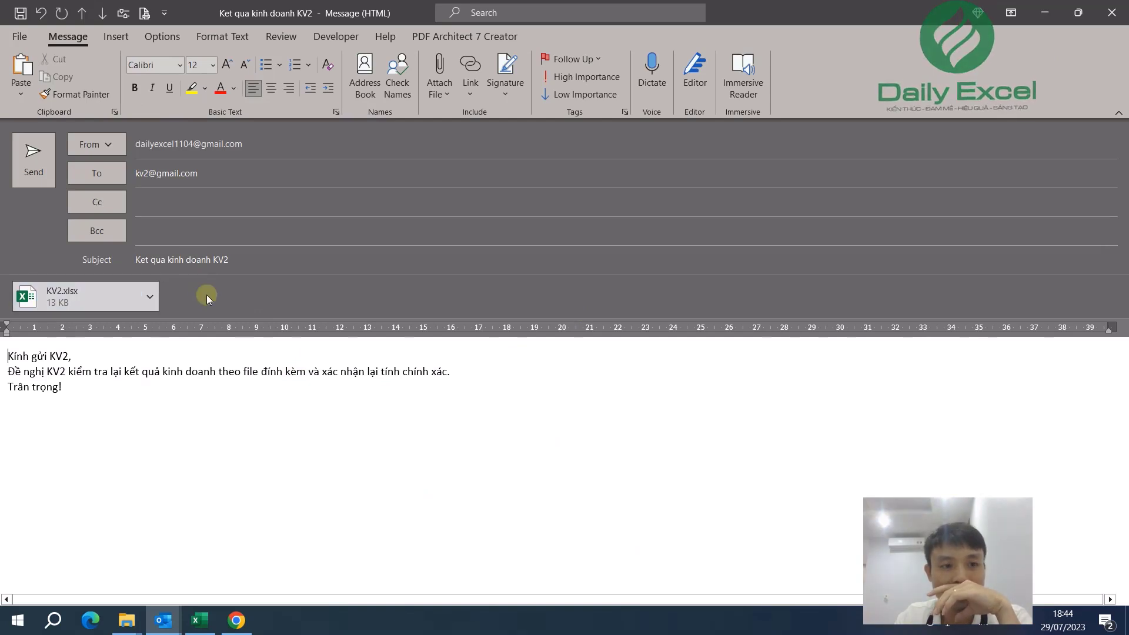
Check that the KV1 draft has KV1.xlsx and North.xlsx attached, then view KV2
click(163, 621)
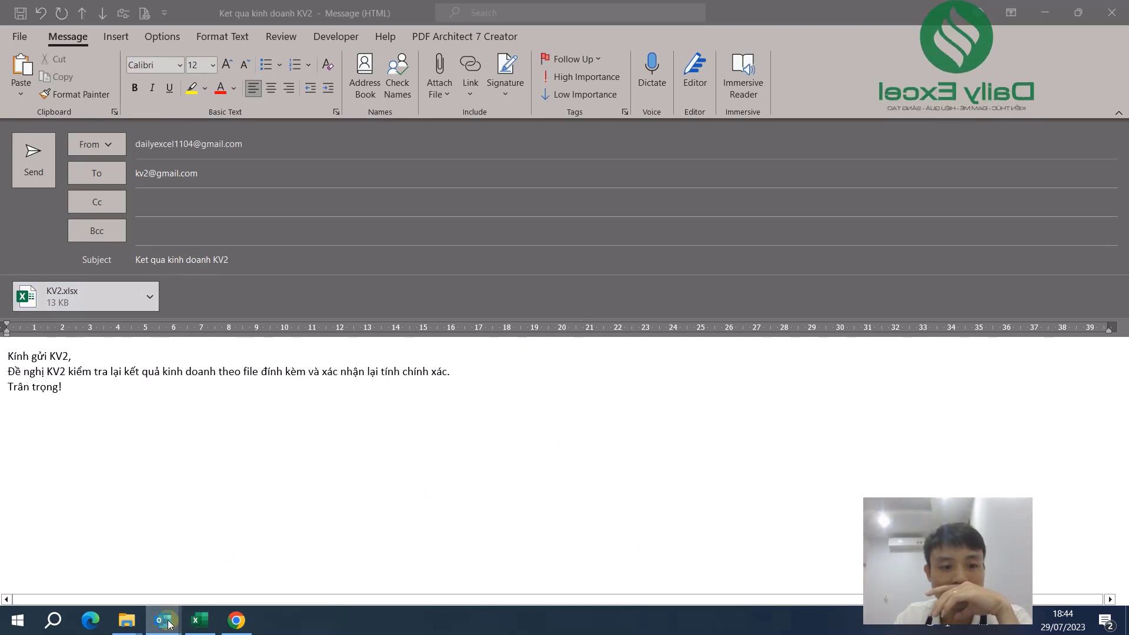
click(224, 559)
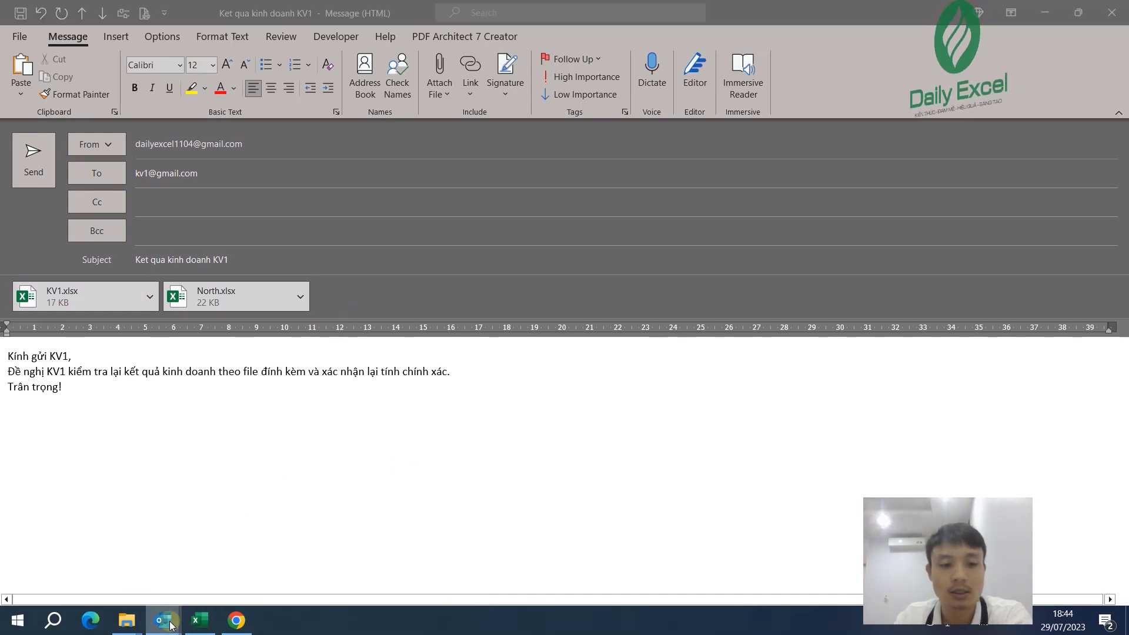
click(236, 568)
Discard the KV2 and KV1 drafts unsaved, acknowledge Done, and exit the bulk email form
click(1118, 6)
mouse_move(164, 620)
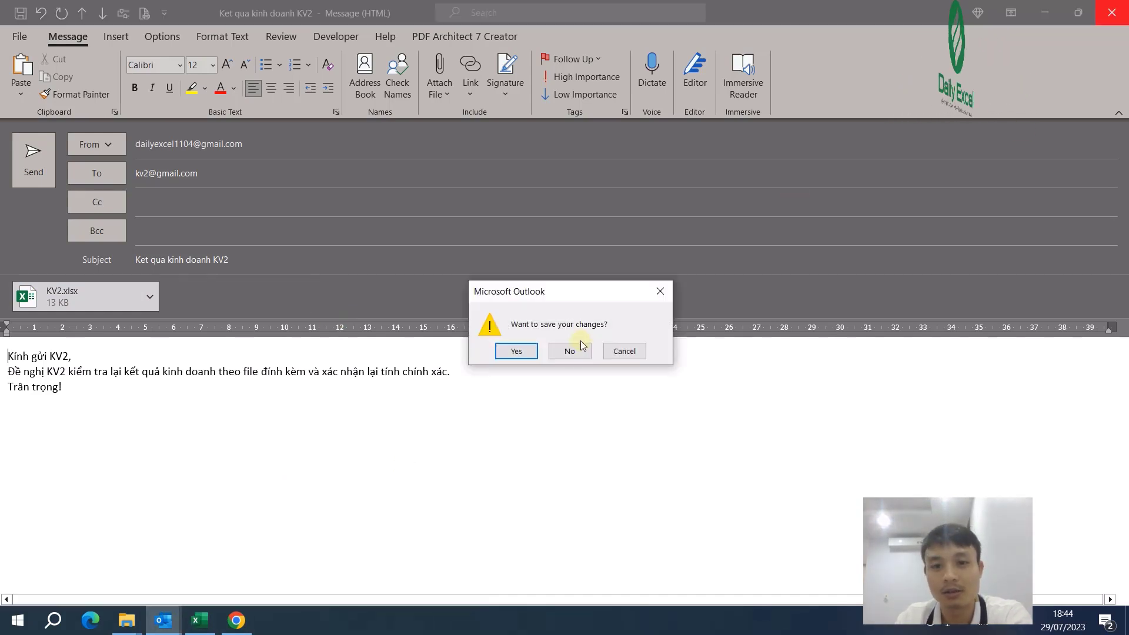
click(569, 349)
click(200, 590)
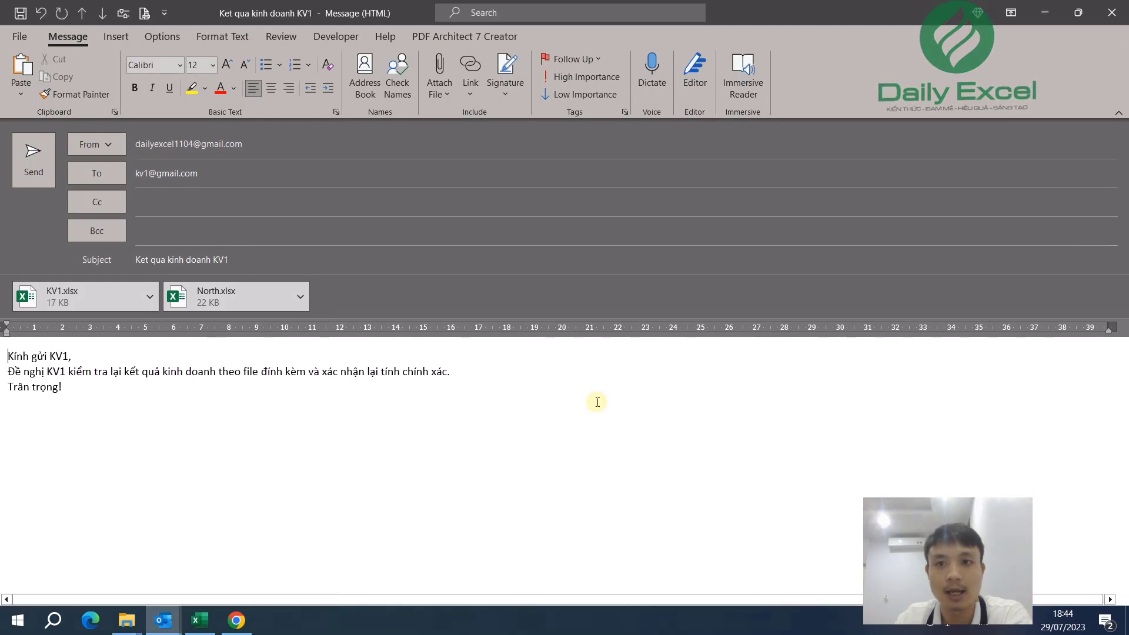
click(1112, 13)
click(568, 349)
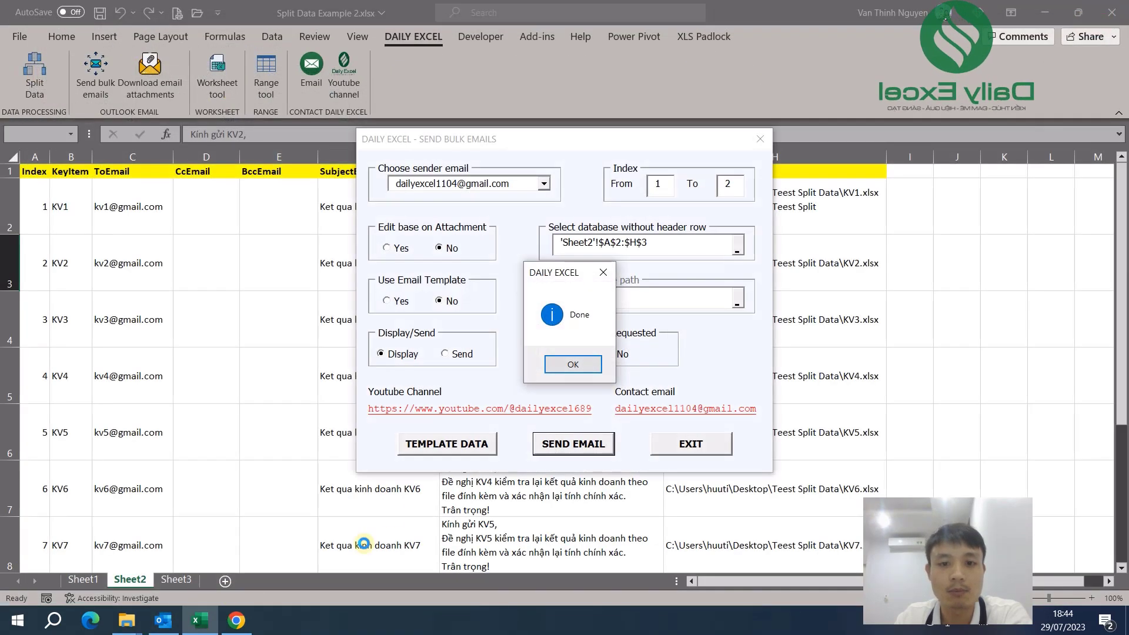
click(573, 364)
click(690, 446)
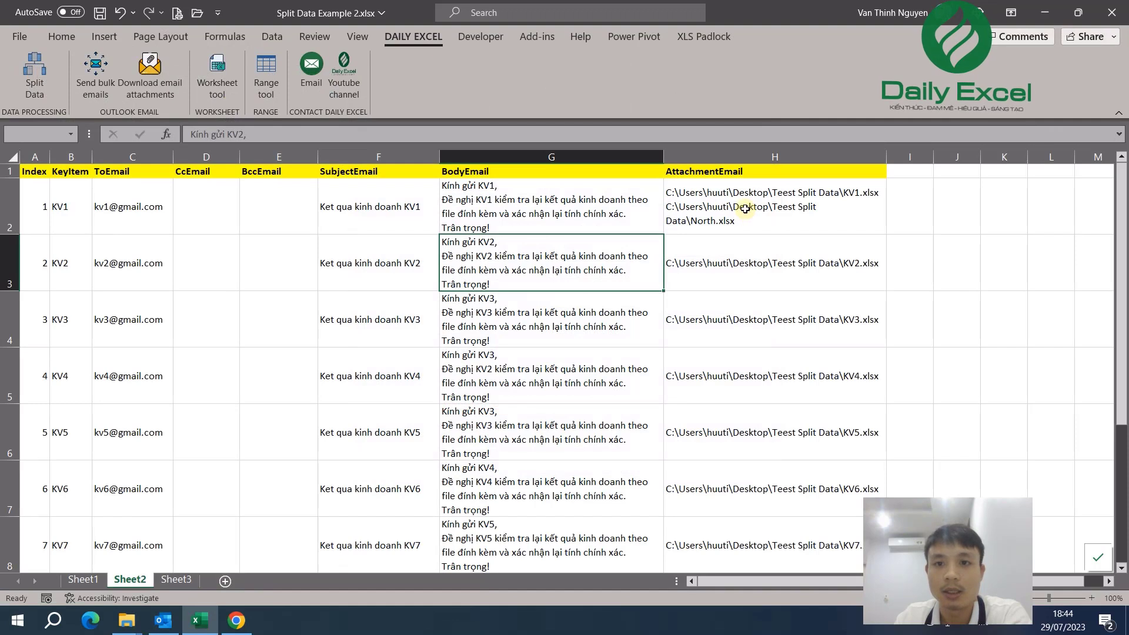